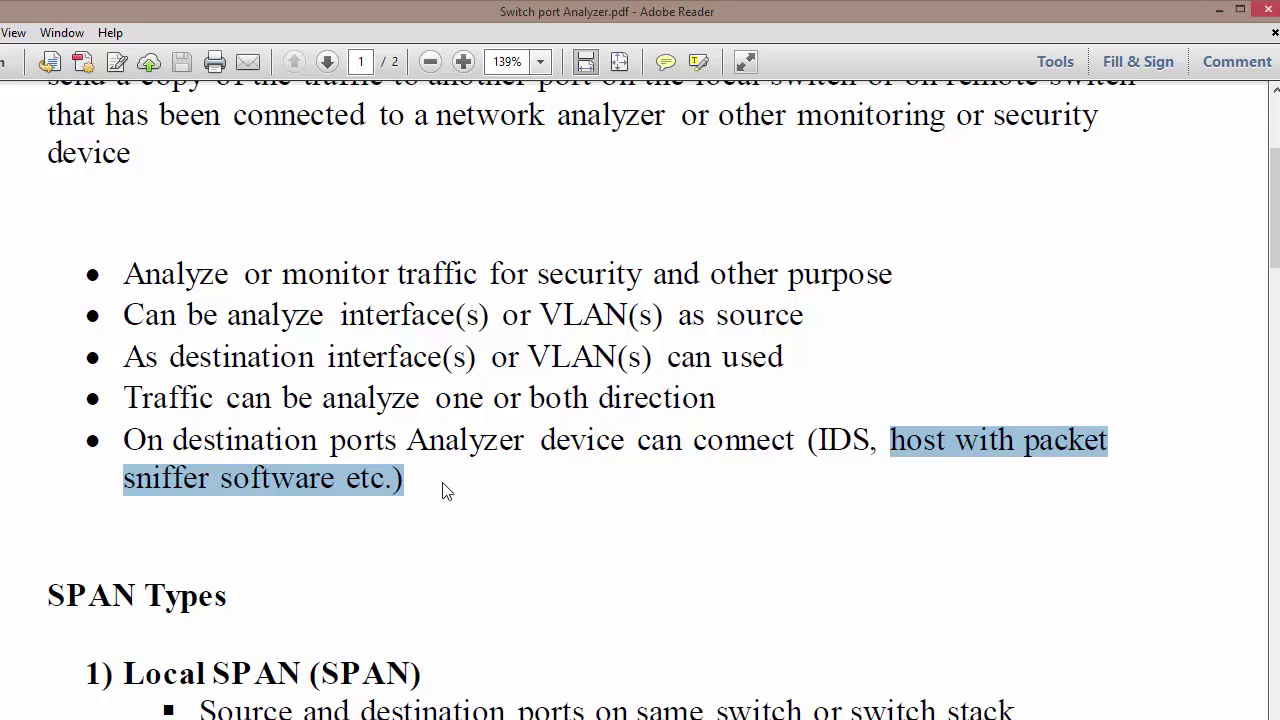
# Step: Scroll through the notes to the page-2 Local SPAN diagram, highlighting 'Local SPAN' on the way
pyautogui.scroll(-7, 447, 481)
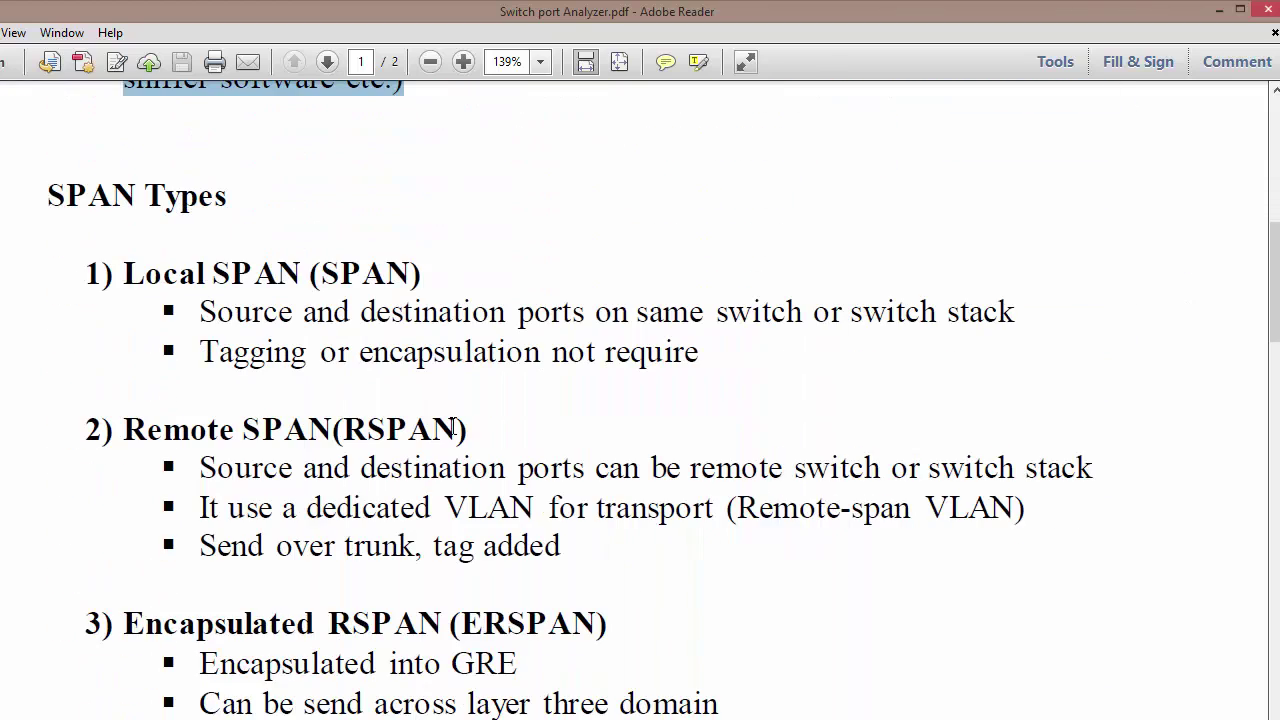
pyautogui.moveTo(133, 272); pyautogui.dragTo(277, 273)
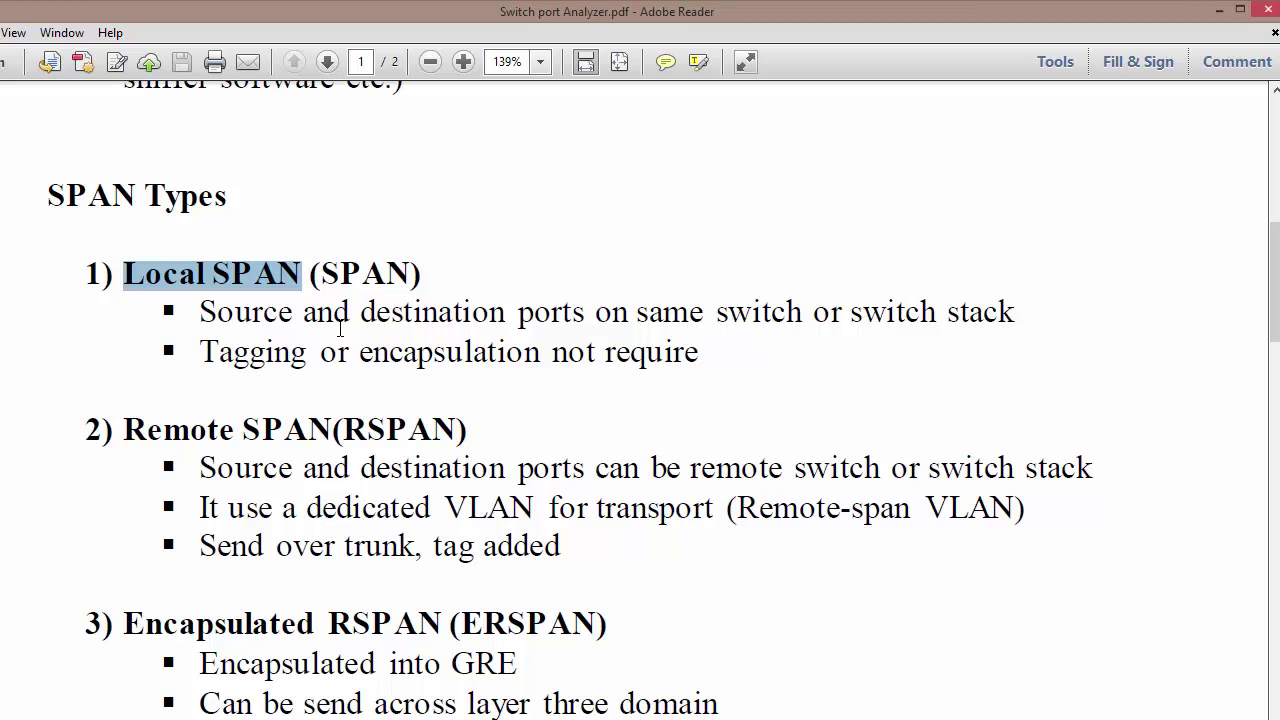
pyautogui.scroll(-20, 340, 328)
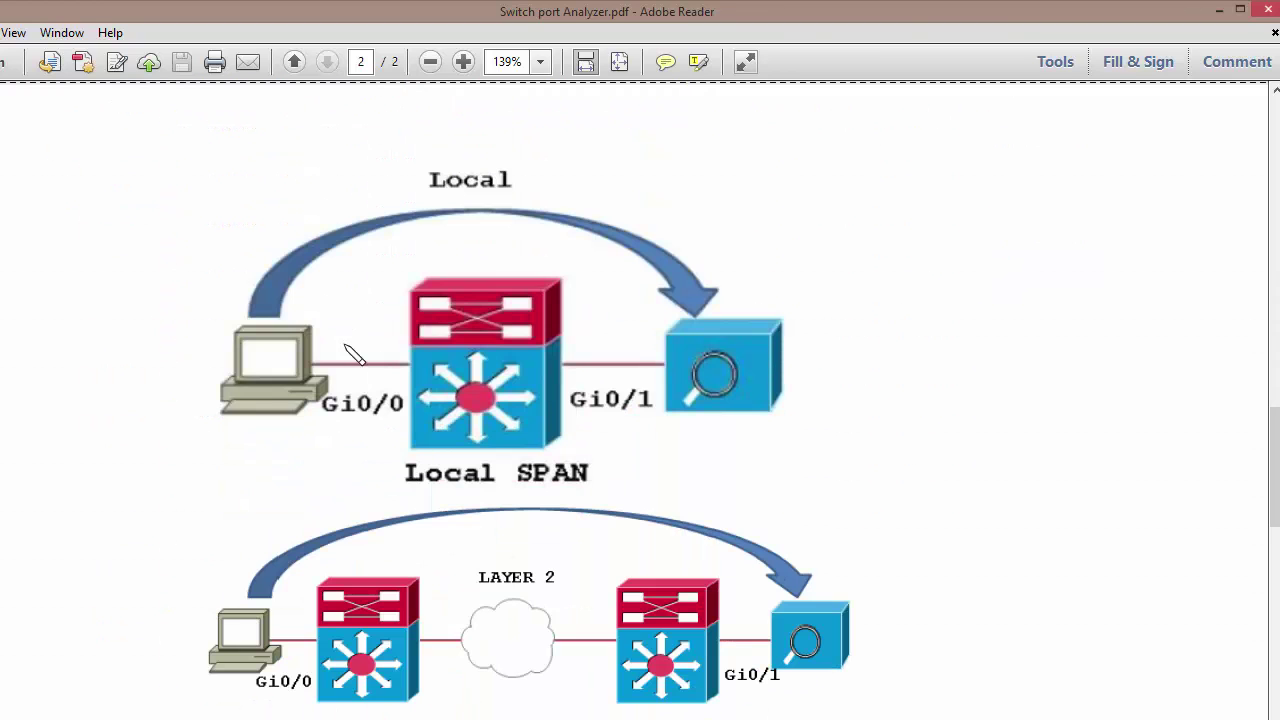
pyautogui.moveTo(502, 295)
pyautogui.mouseDown()
pyautogui.moveTo(710, 182)
pyautogui.moveTo(776, 213)
pyautogui.moveTo(714, 134)
pyautogui.moveTo(690, 185)
pyautogui.mouseUp()
pyautogui.moveTo(250, 372); pyautogui.dragTo(269, 358)
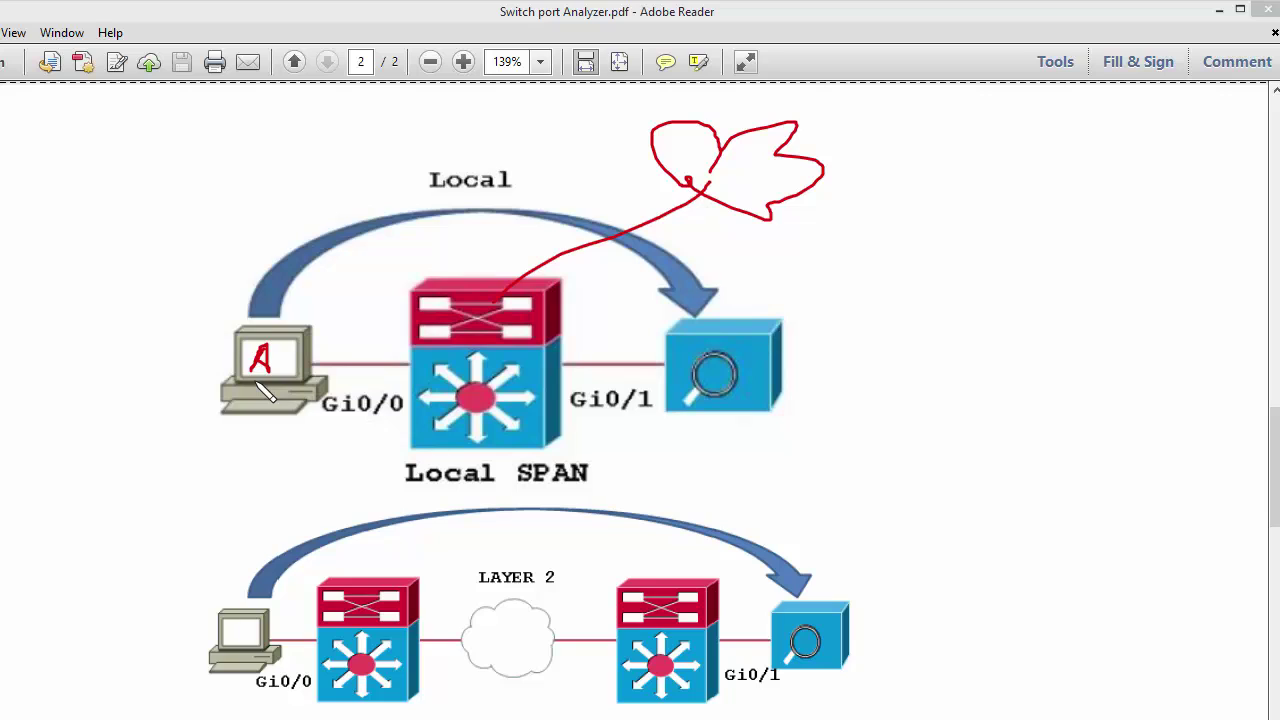
pyautogui.moveTo(298, 346)
pyautogui.mouseDown()
pyautogui.moveTo(526, 346)
pyautogui.moveTo(708, 196)
pyautogui.mouseUp()
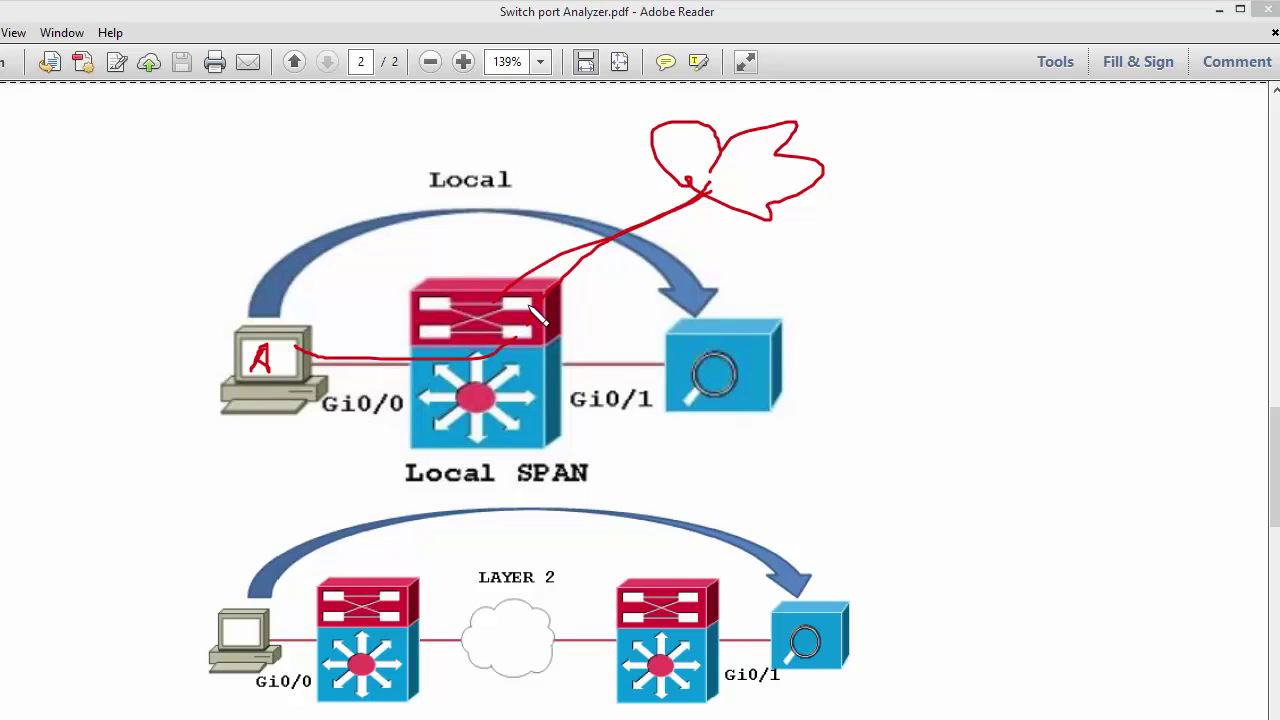
pyautogui.moveTo(548, 365)
pyautogui.mouseDown()
pyautogui.moveTo(667, 356)
pyautogui.moveTo(667, 368)
pyautogui.mouseUp()
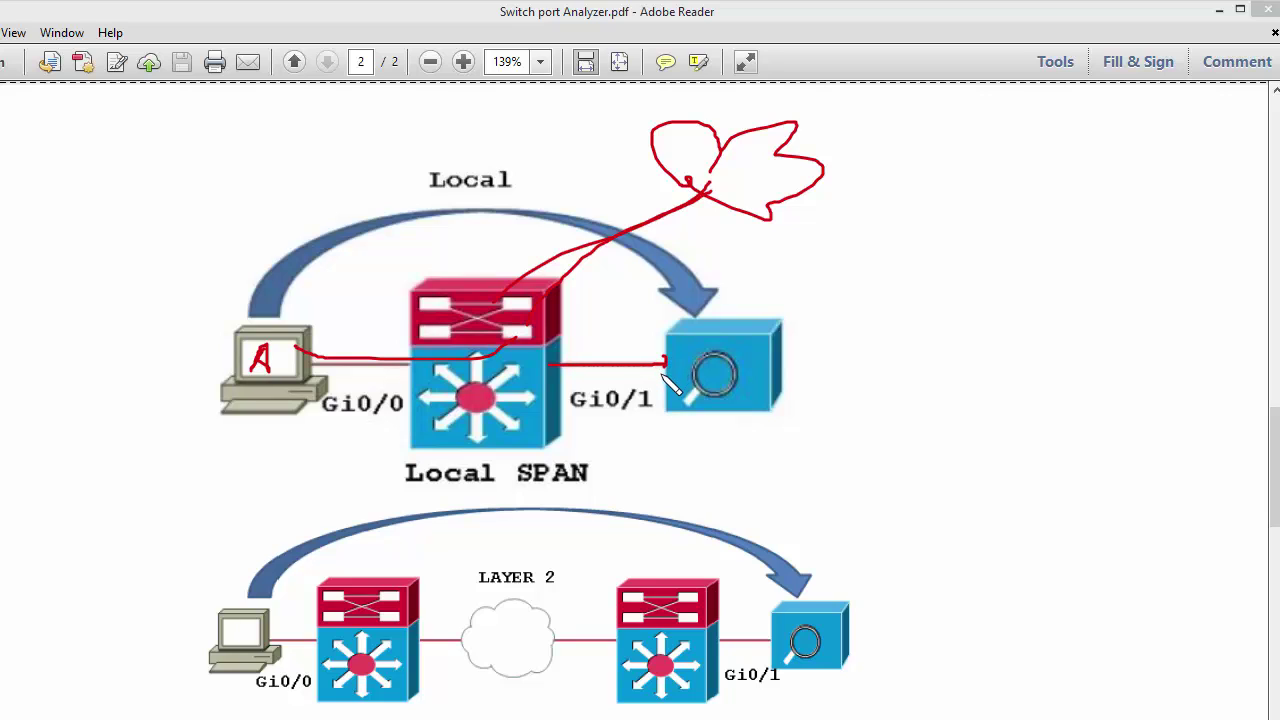
pyautogui.moveTo(392, 456)
pyautogui.mouseDown()
pyautogui.moveTo(457, 487)
pyautogui.moveTo(527, 449)
pyautogui.moveTo(399, 456)
pyautogui.mouseUp()
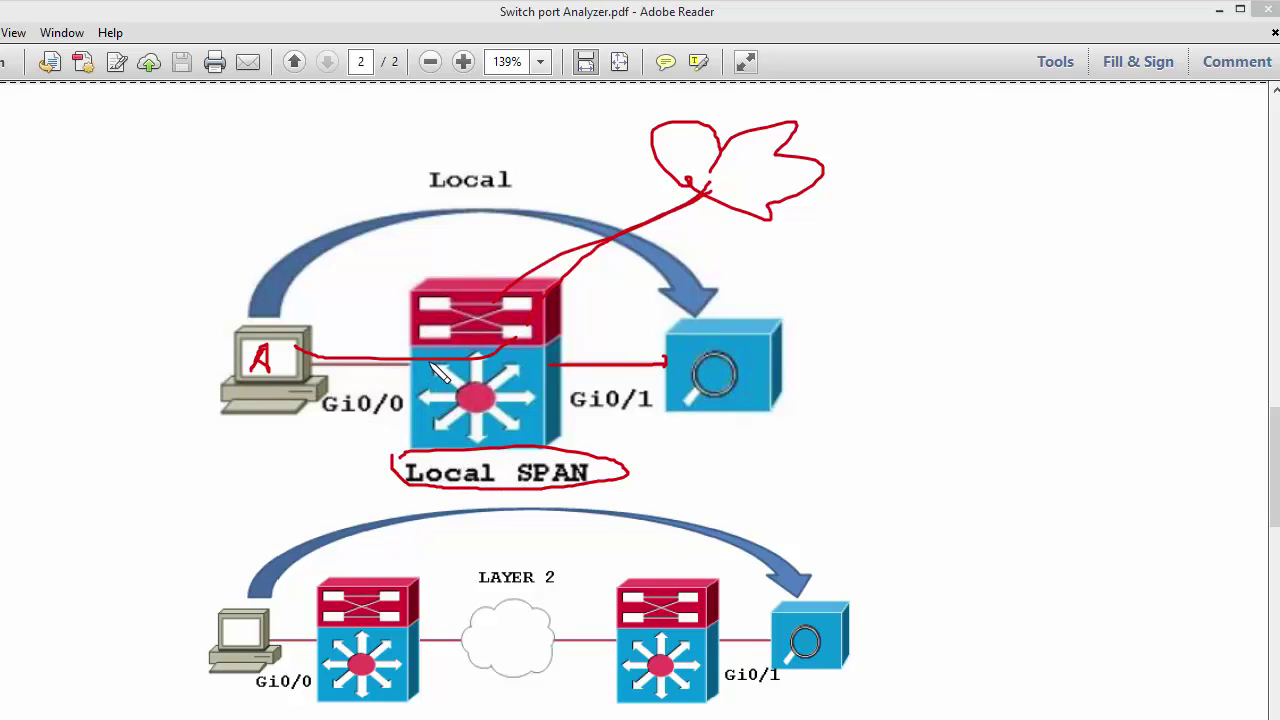
pyautogui.moveTo(294, 348); pyautogui.dragTo(674, 363)
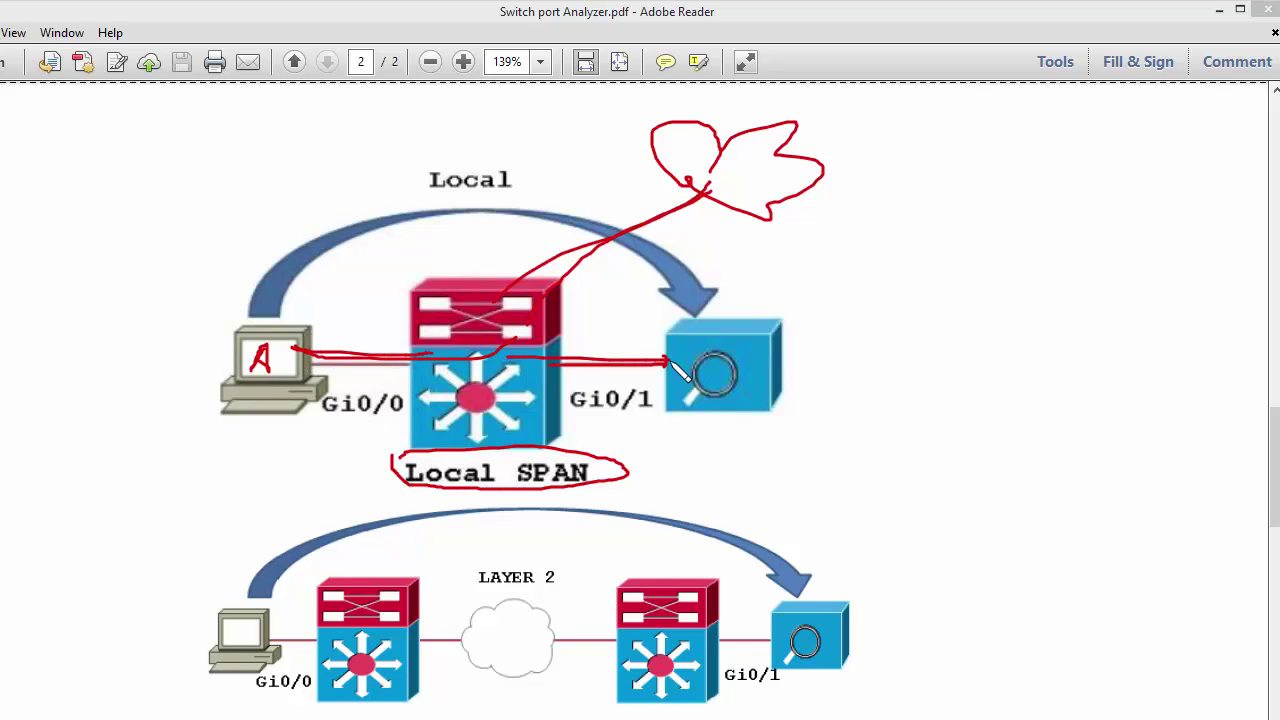
pyautogui.press('Escape')
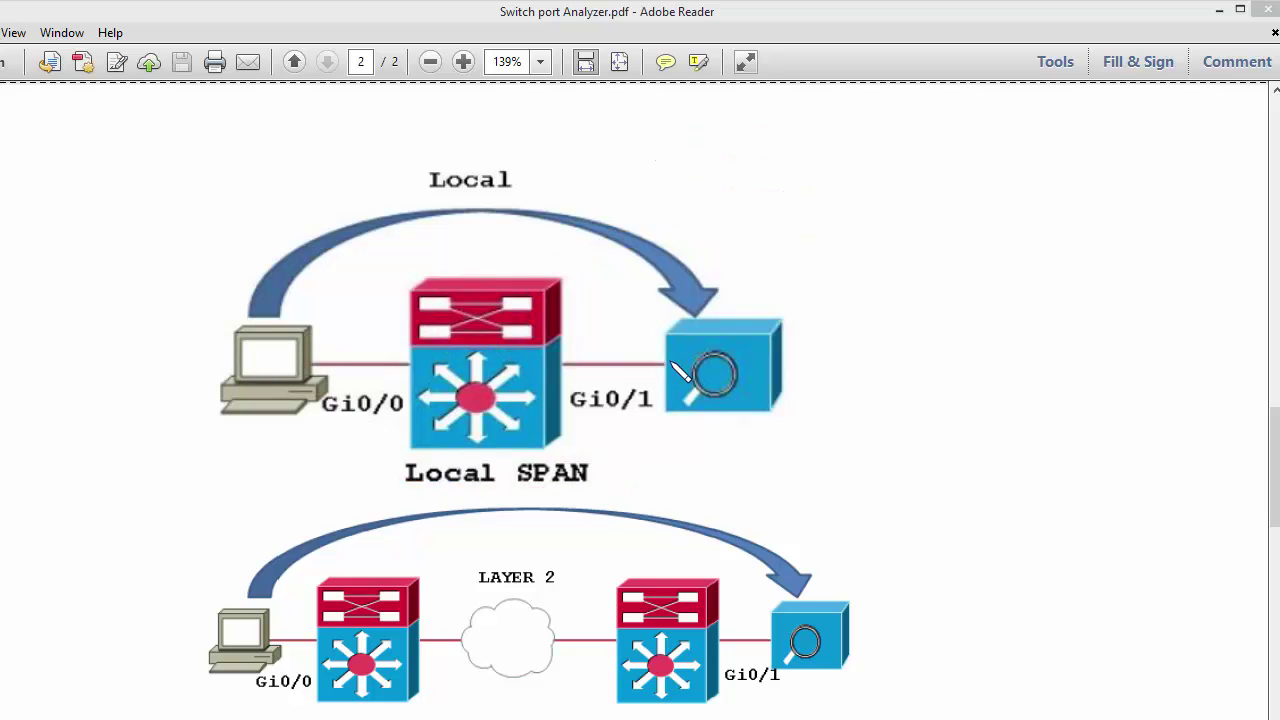
# Step: Back on page 1, highlight the Local SPAN bullets: same switch, switch stack, no tagging
pyautogui.scroll(15, 885, 405)
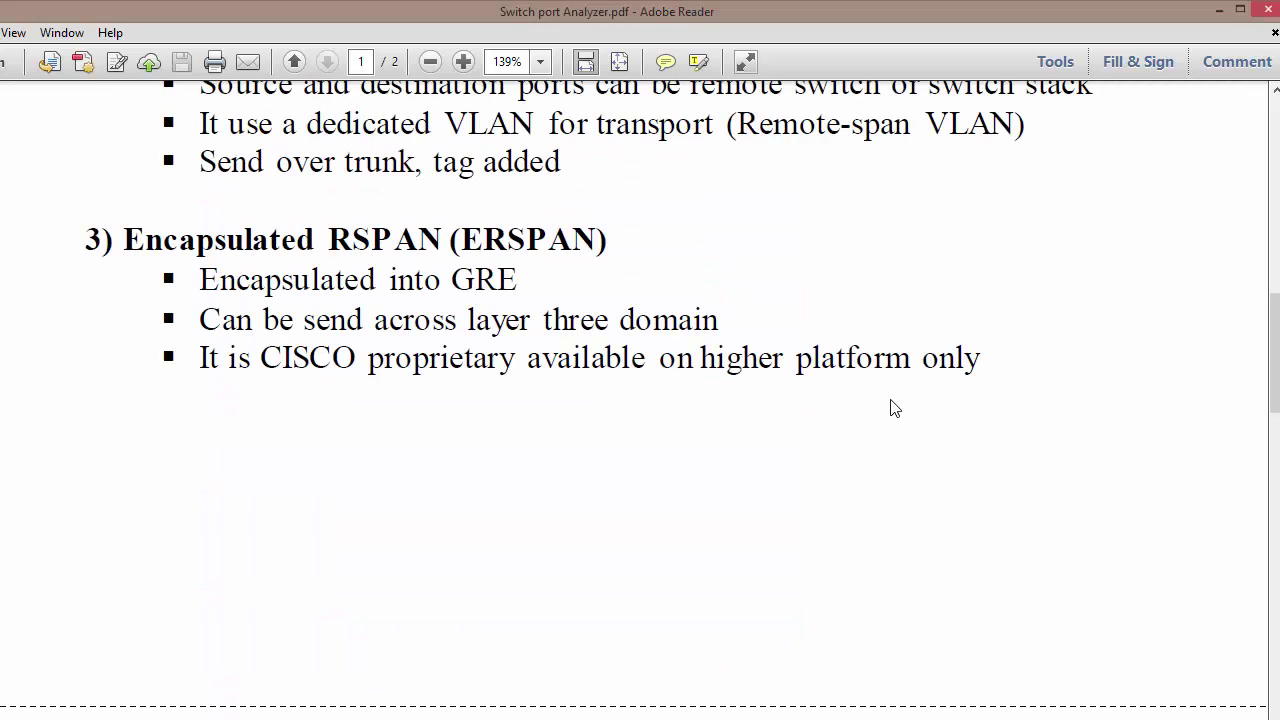
pyautogui.moveTo(240, 381); pyautogui.dragTo(494, 381)
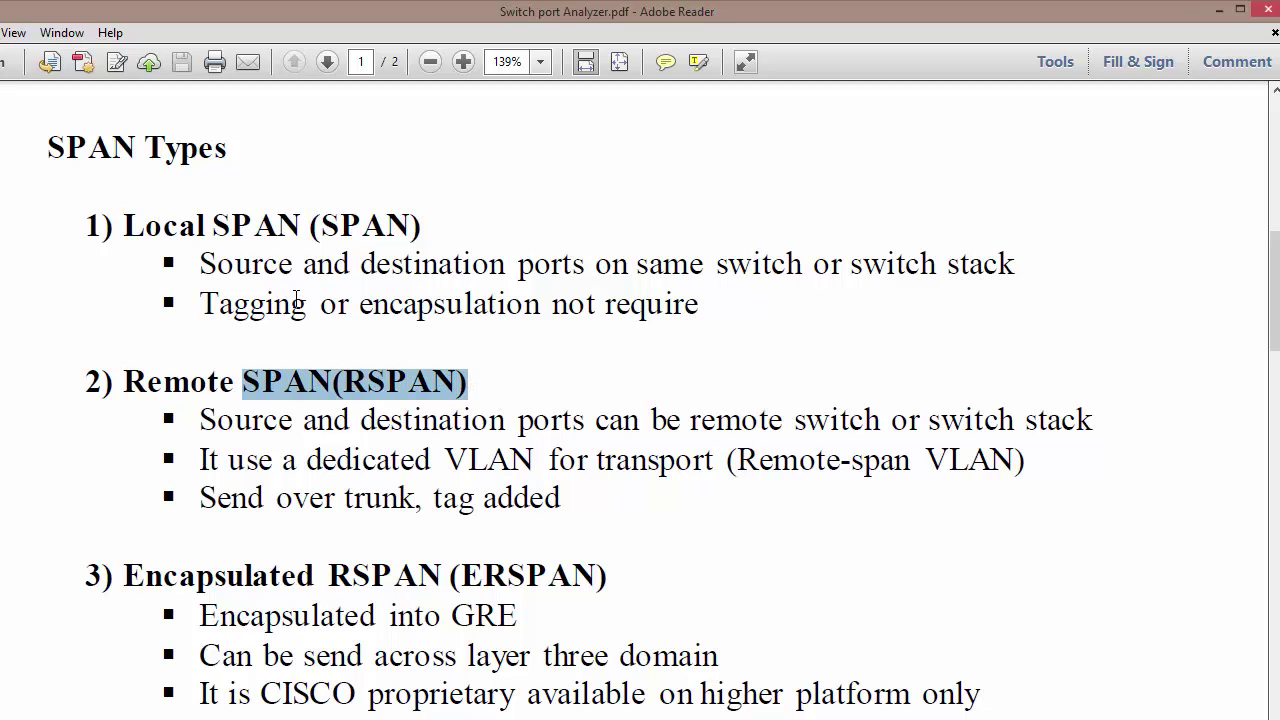
pyautogui.moveTo(204, 263); pyautogui.dragTo(822, 266)
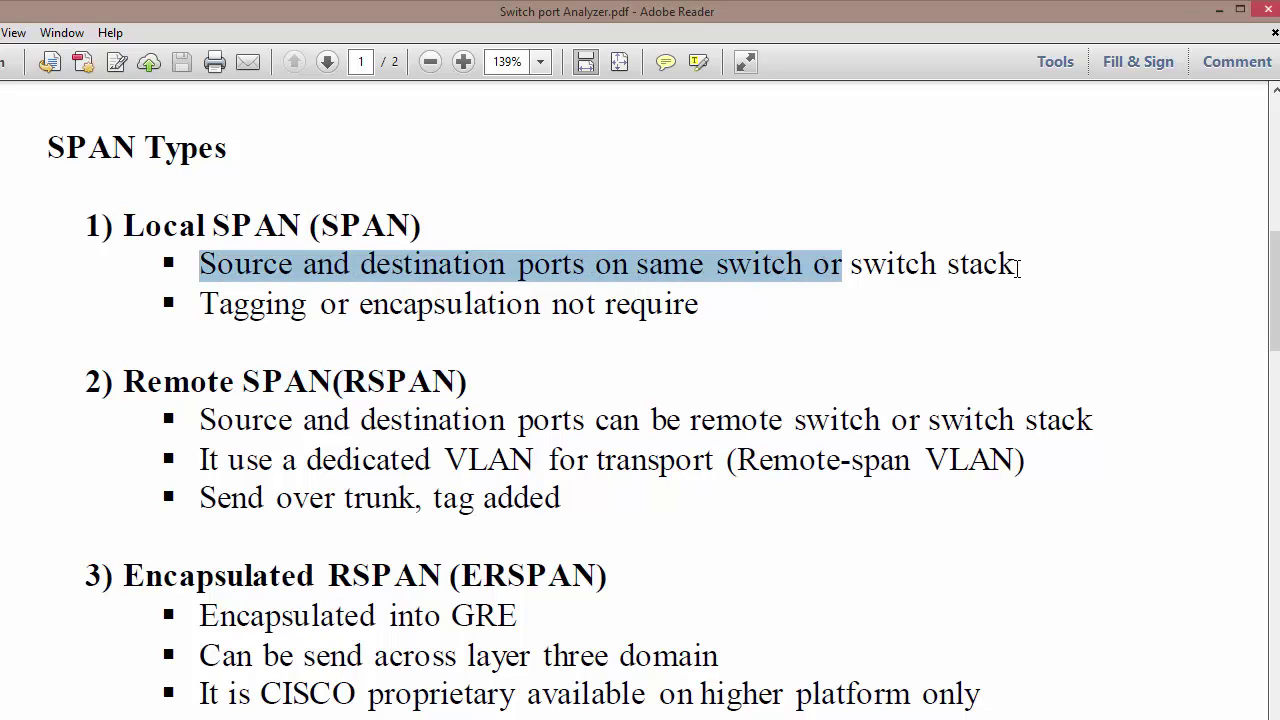
pyautogui.moveTo(1016, 268); pyautogui.dragTo(855, 270)
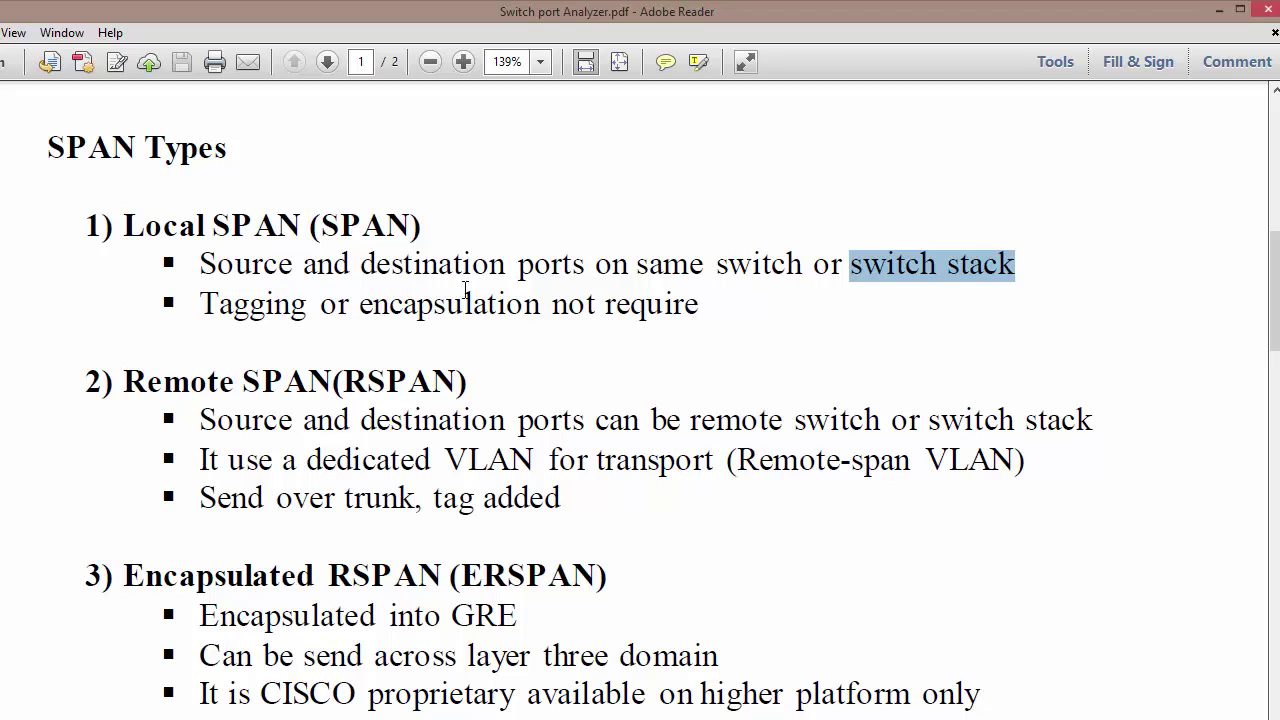
pyautogui.moveTo(199, 304); pyautogui.dragTo(642, 322)
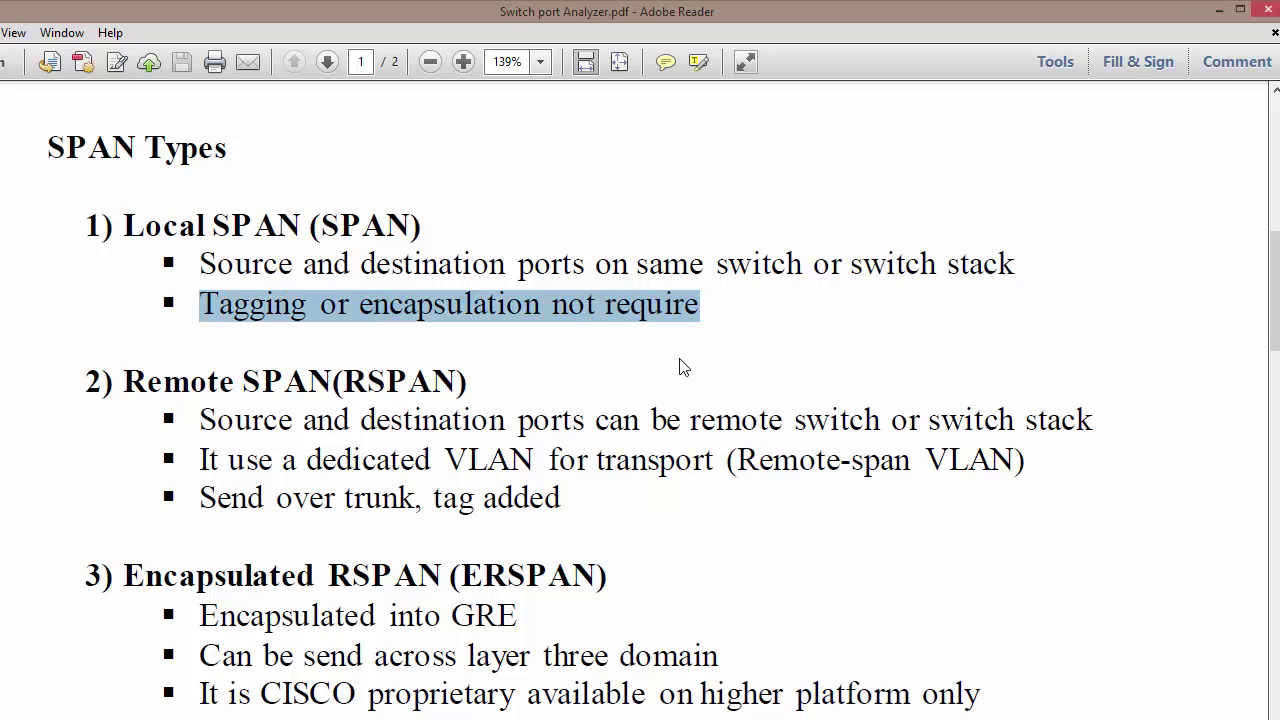
# Step: Highlight the Remote SPAN points: dedicated transport VLAN, Remote-span VLAN, and trunk tag added
pyautogui.scroll(-1, 666, 371)
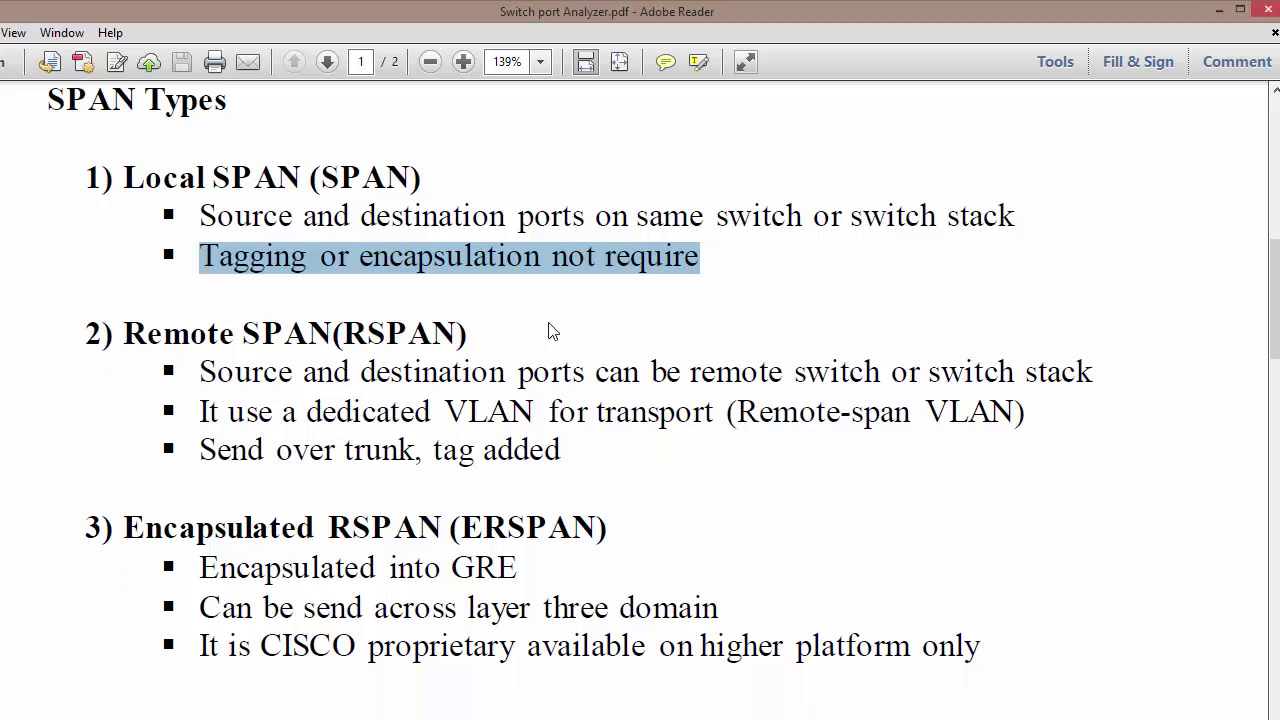
pyautogui.scroll(-2, 549, 325)
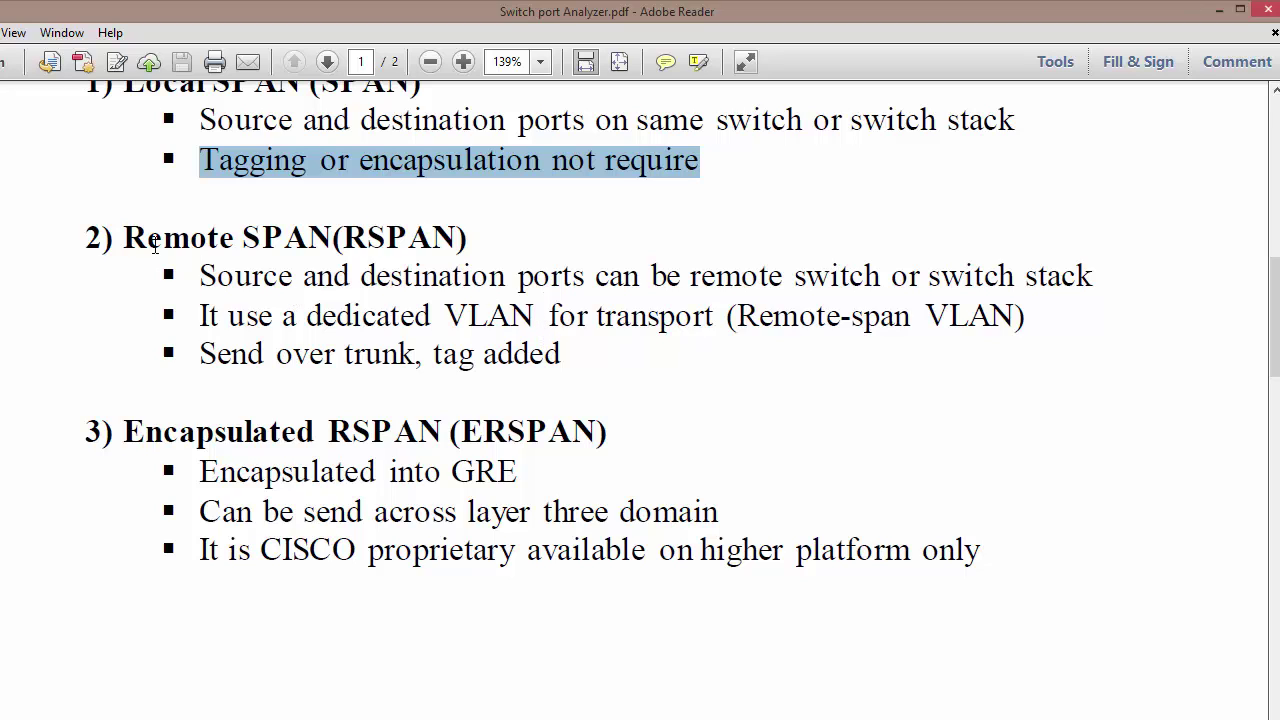
pyautogui.moveTo(122, 237); pyautogui.dragTo(462, 238)
pyautogui.moveTo(303, 276); pyautogui.dragTo(1058, 286)
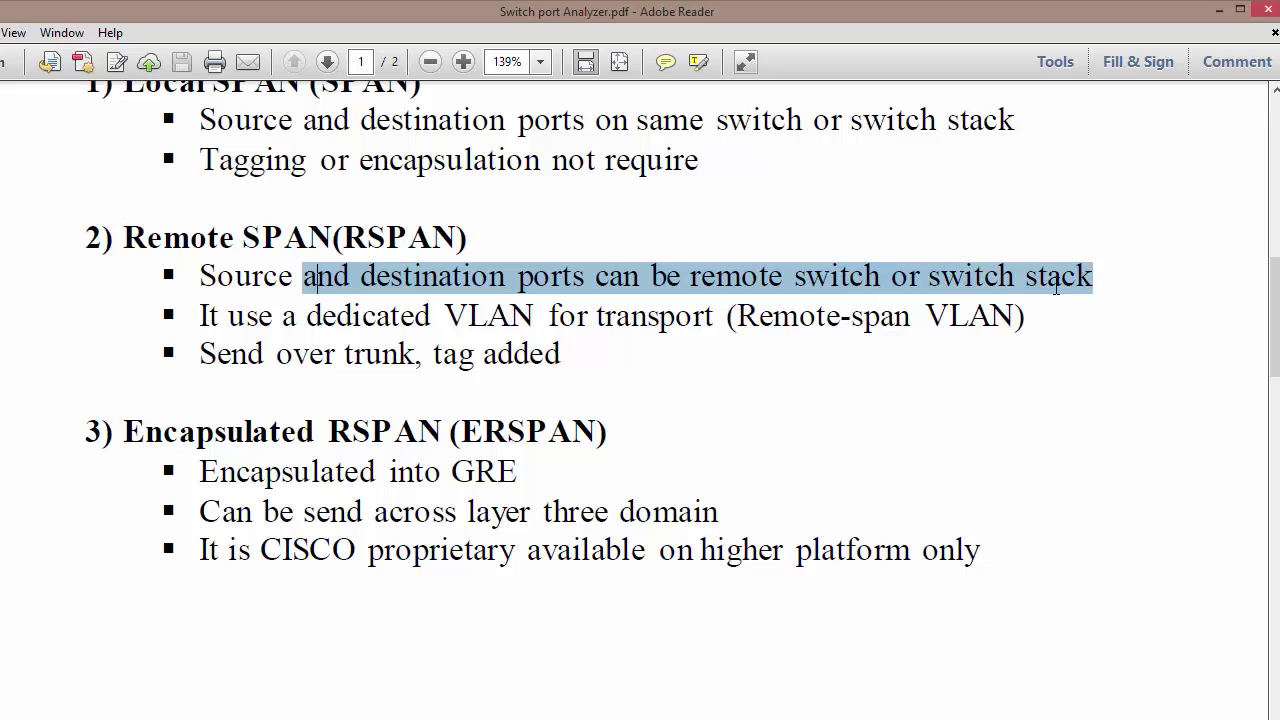
pyautogui.click(353, 320)
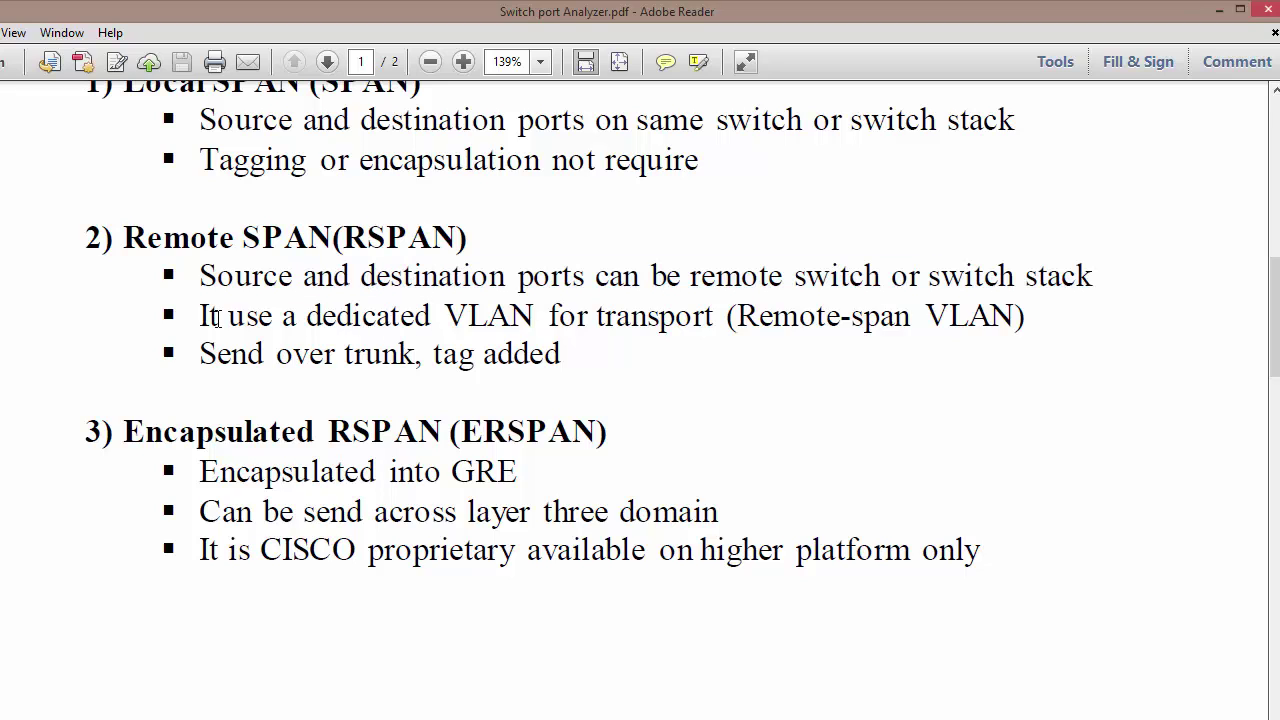
pyautogui.moveTo(123, 237); pyautogui.dragTo(328, 240)
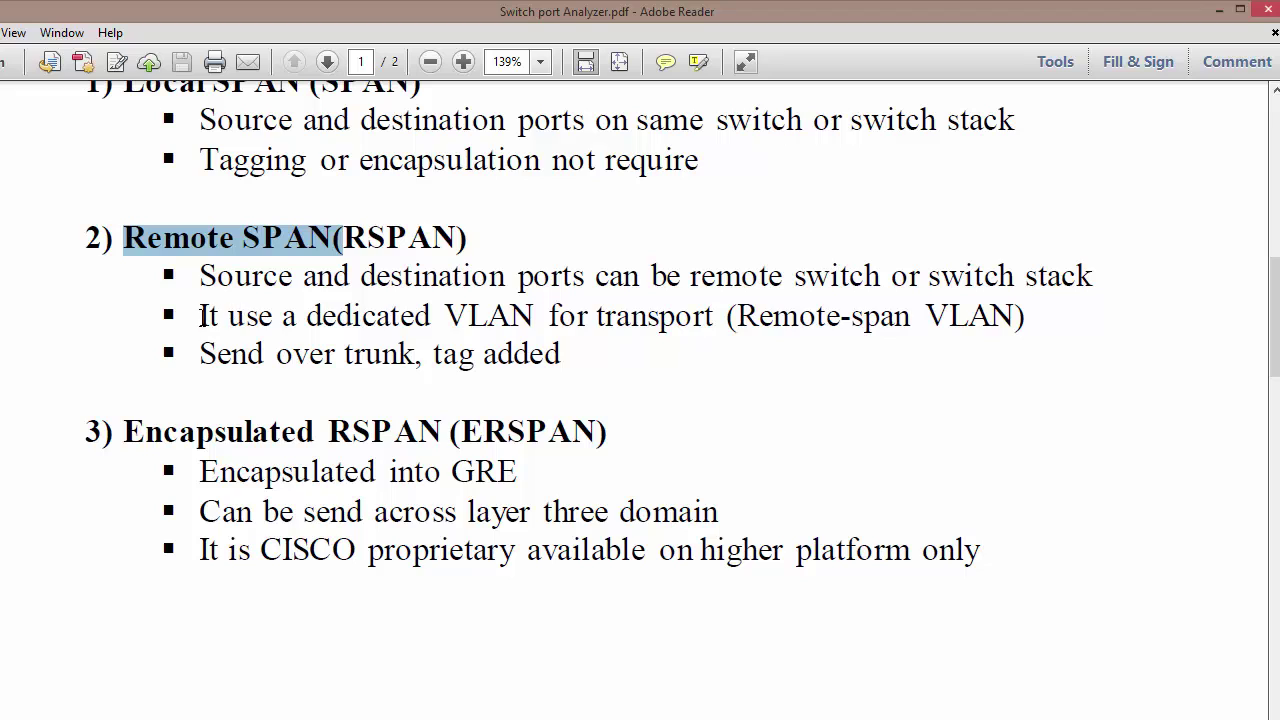
pyautogui.moveTo(200, 316); pyautogui.dragTo(664, 316)
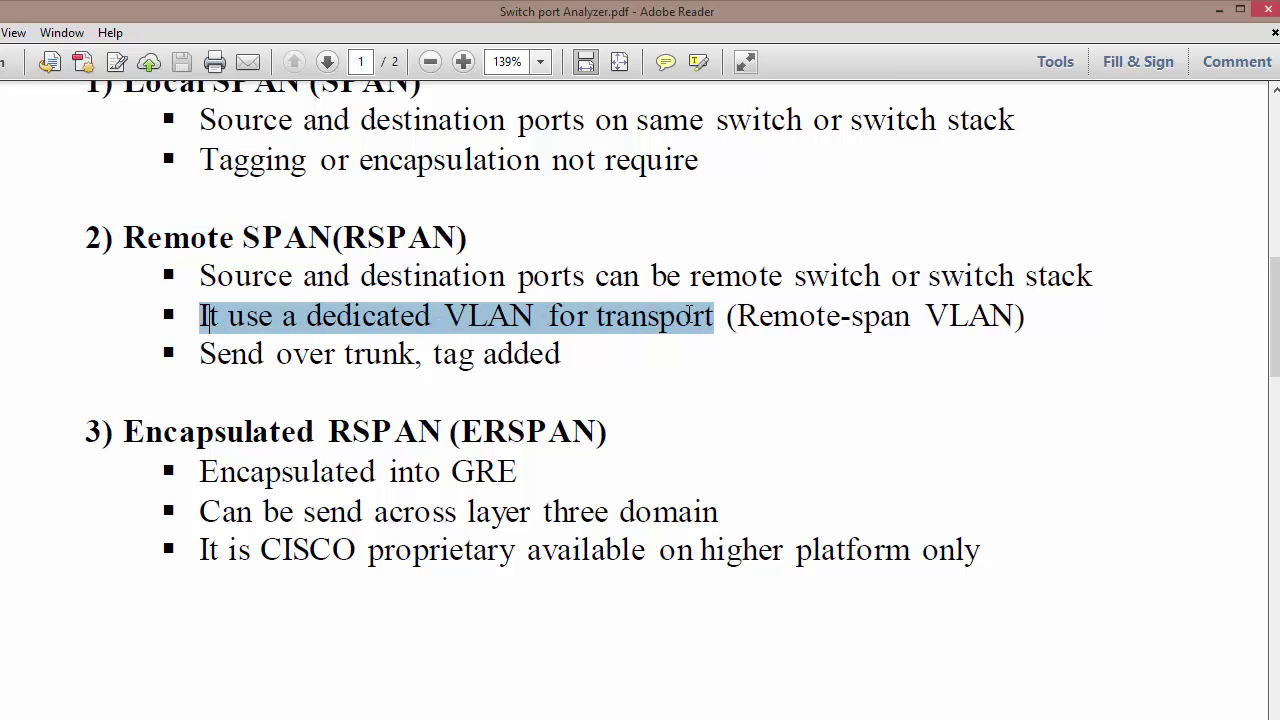
pyautogui.click(766, 338)
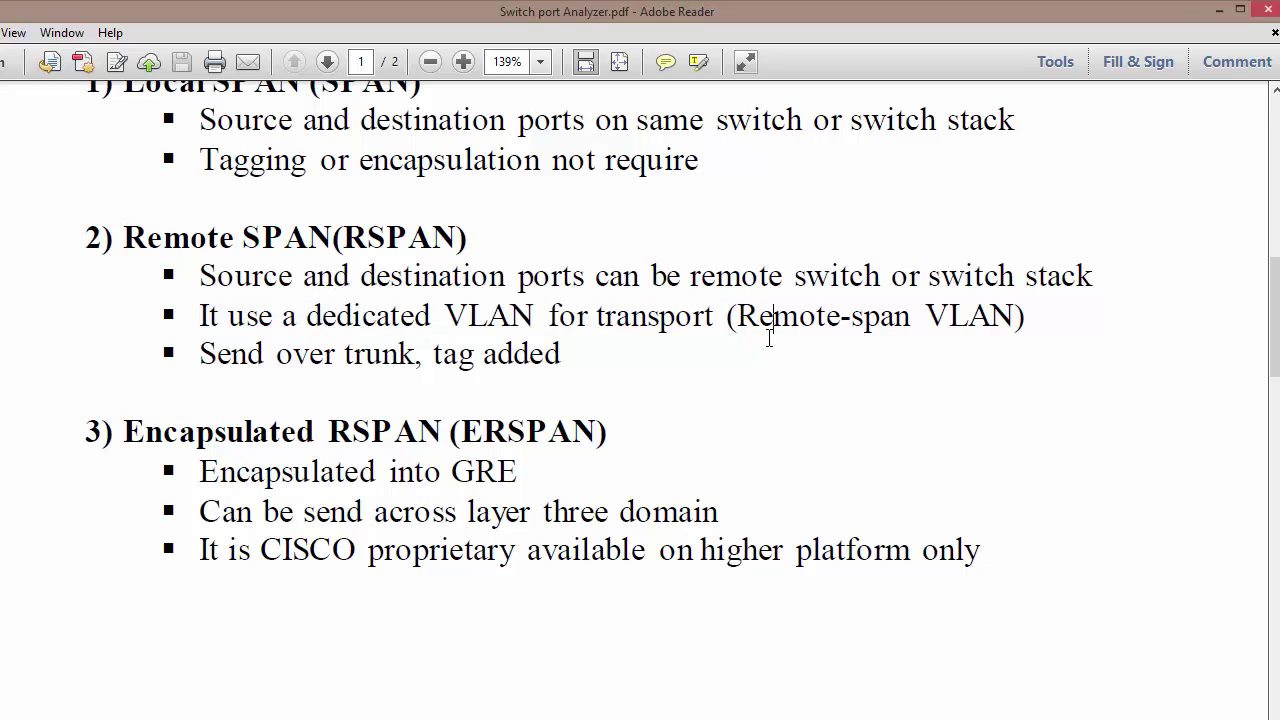
pyautogui.moveTo(742, 316); pyautogui.dragTo(992, 317)
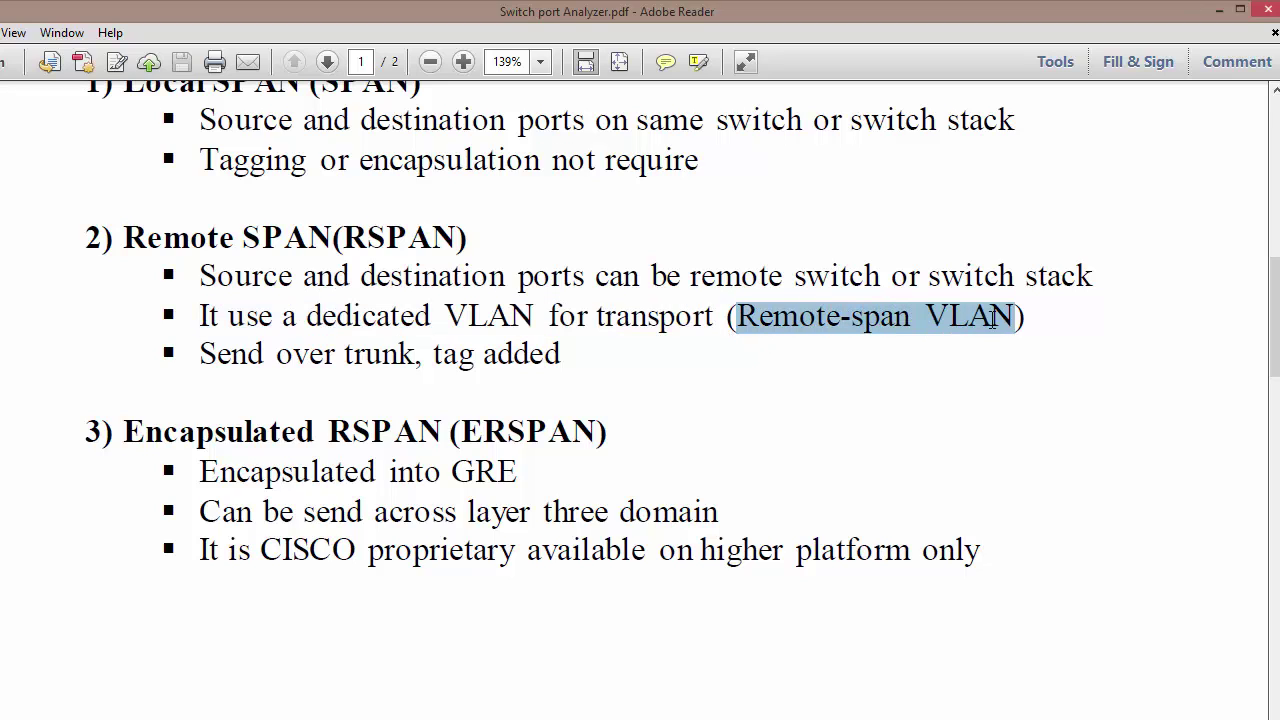
pyautogui.click(580, 354)
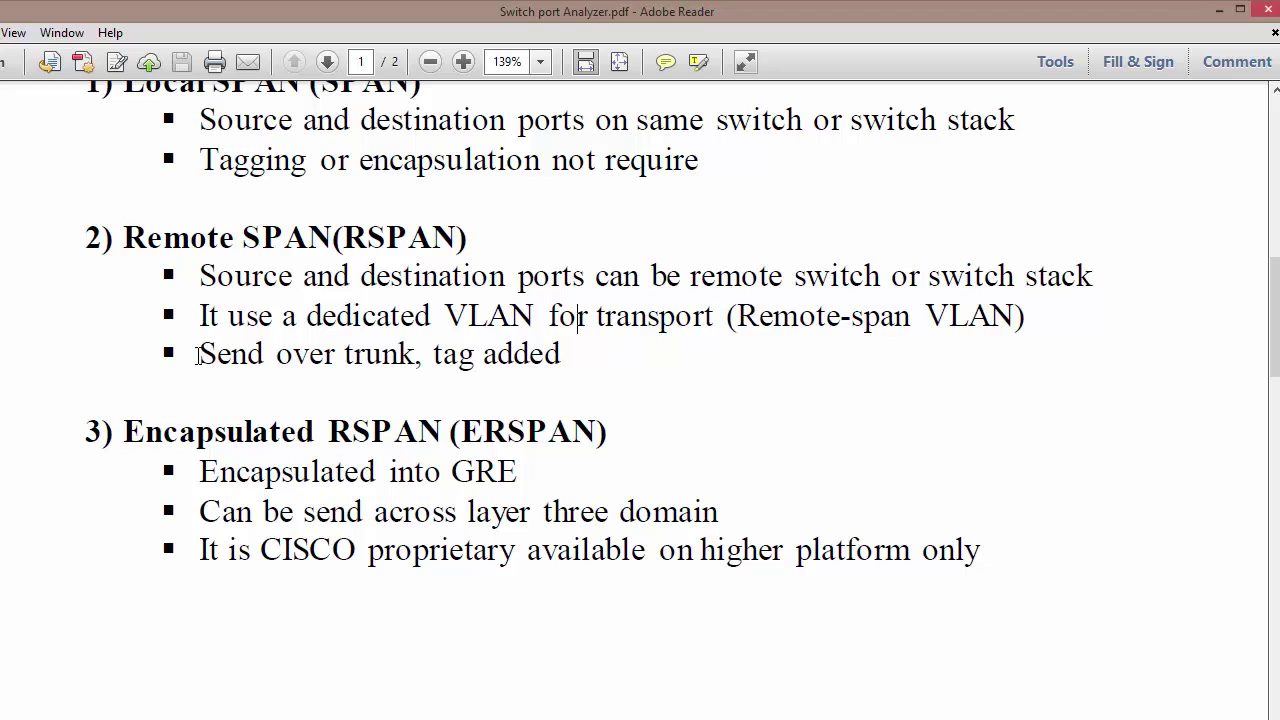
pyautogui.moveTo(198, 356); pyautogui.dragTo(587, 357)
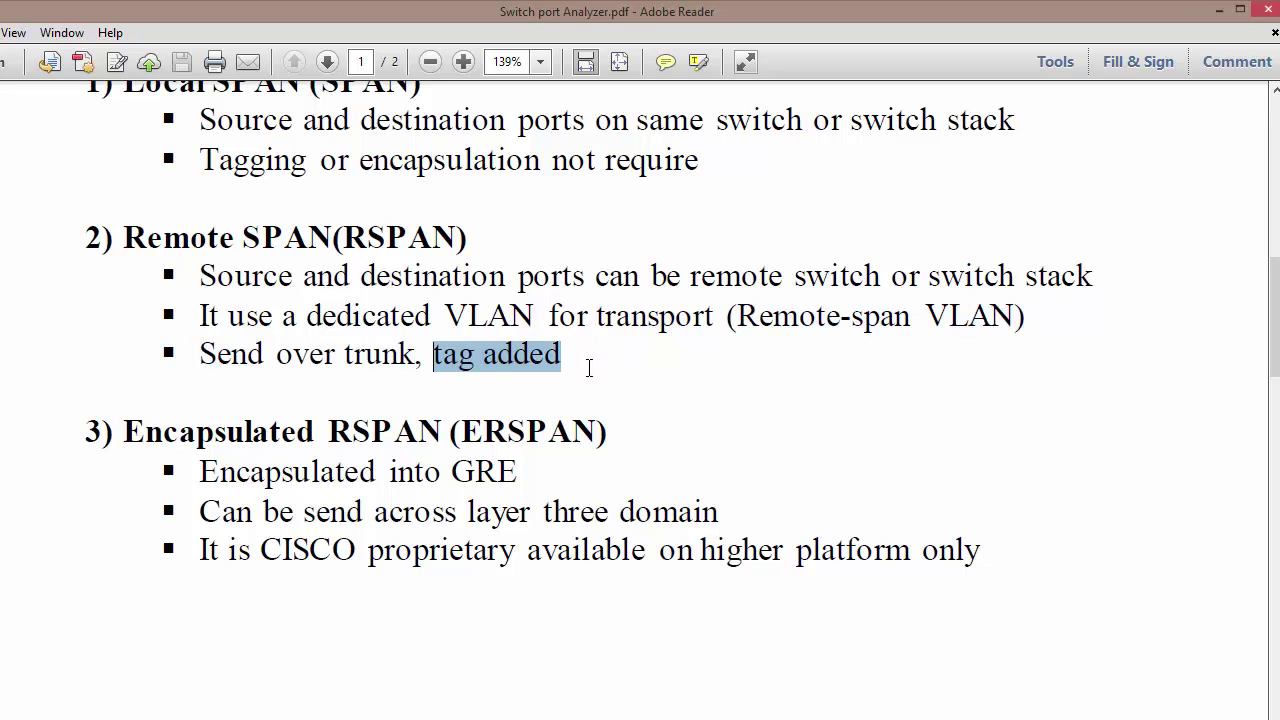
pyautogui.scroll(-2, 586, 366)
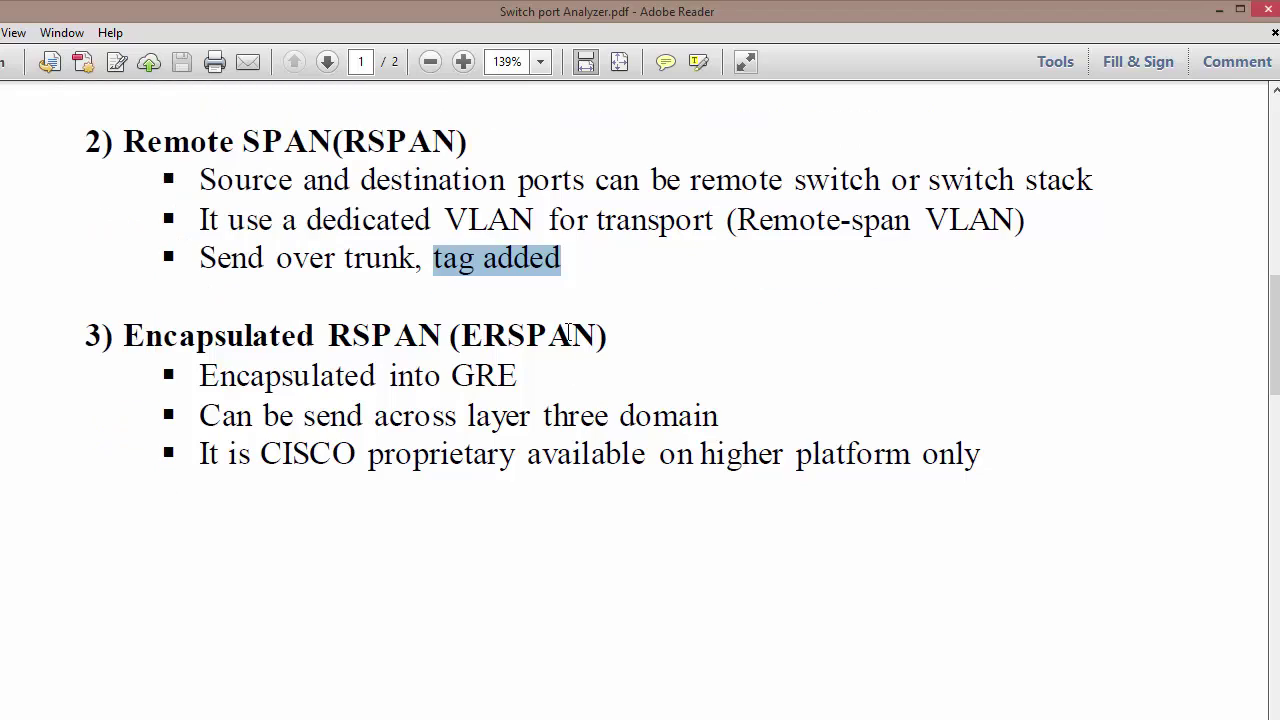
# Step: Highlight the Encapsulated RSPAN (ERSPAN) heading and the 'Encapsulated into GRE' bullet
pyautogui.scroll(-1, 568, 350)
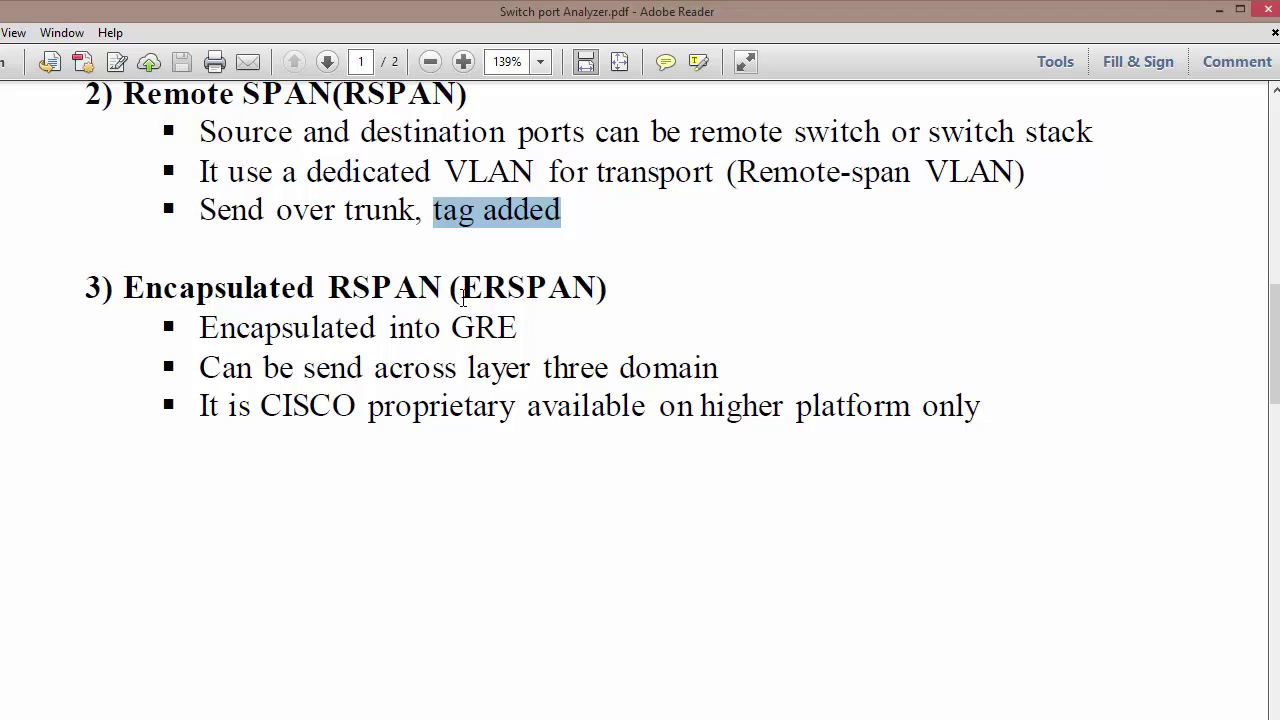
pyautogui.moveTo(457, 288); pyautogui.dragTo(608, 288)
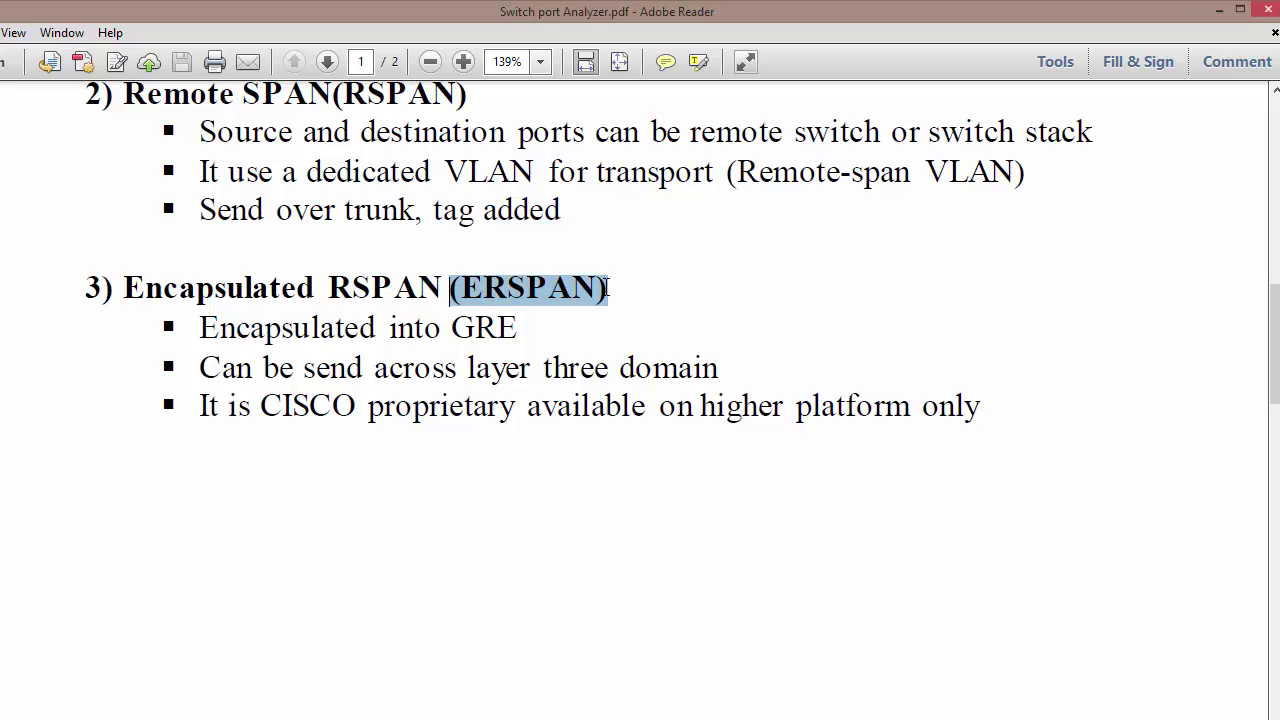
pyautogui.click(466, 320)
pyautogui.moveTo(105, 279); pyautogui.dragTo(443, 287)
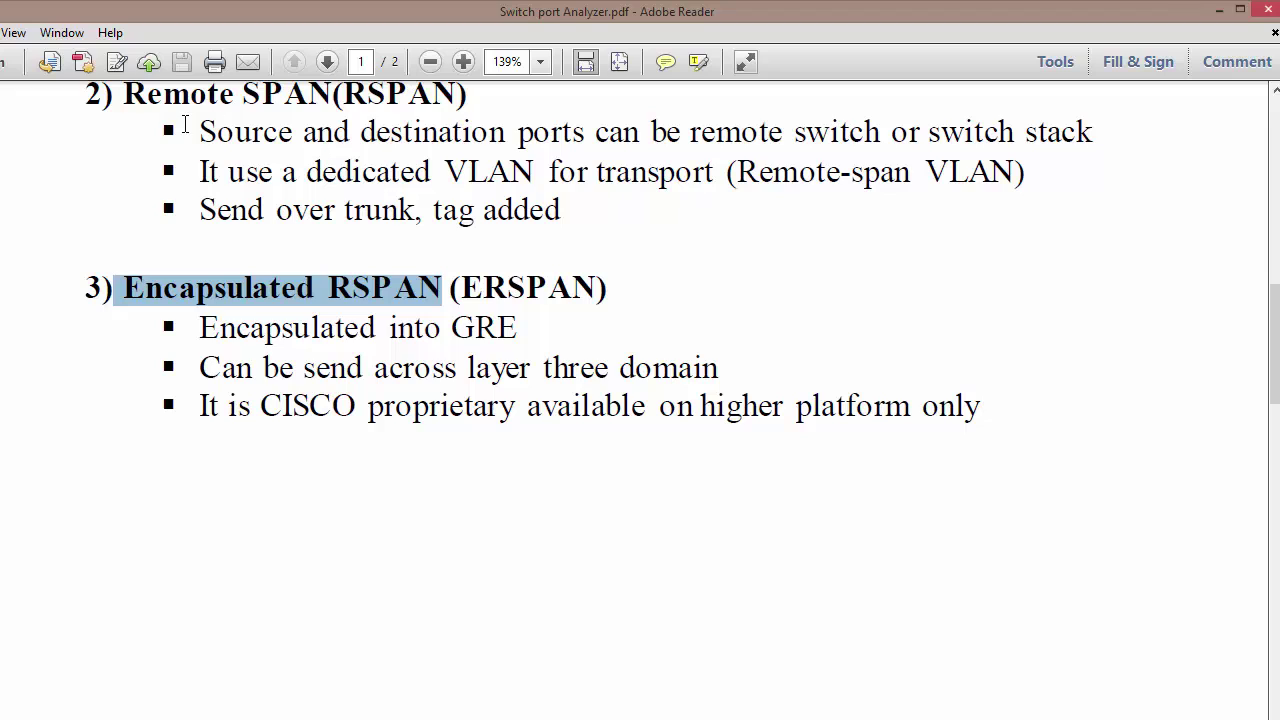
pyautogui.click(467, 337)
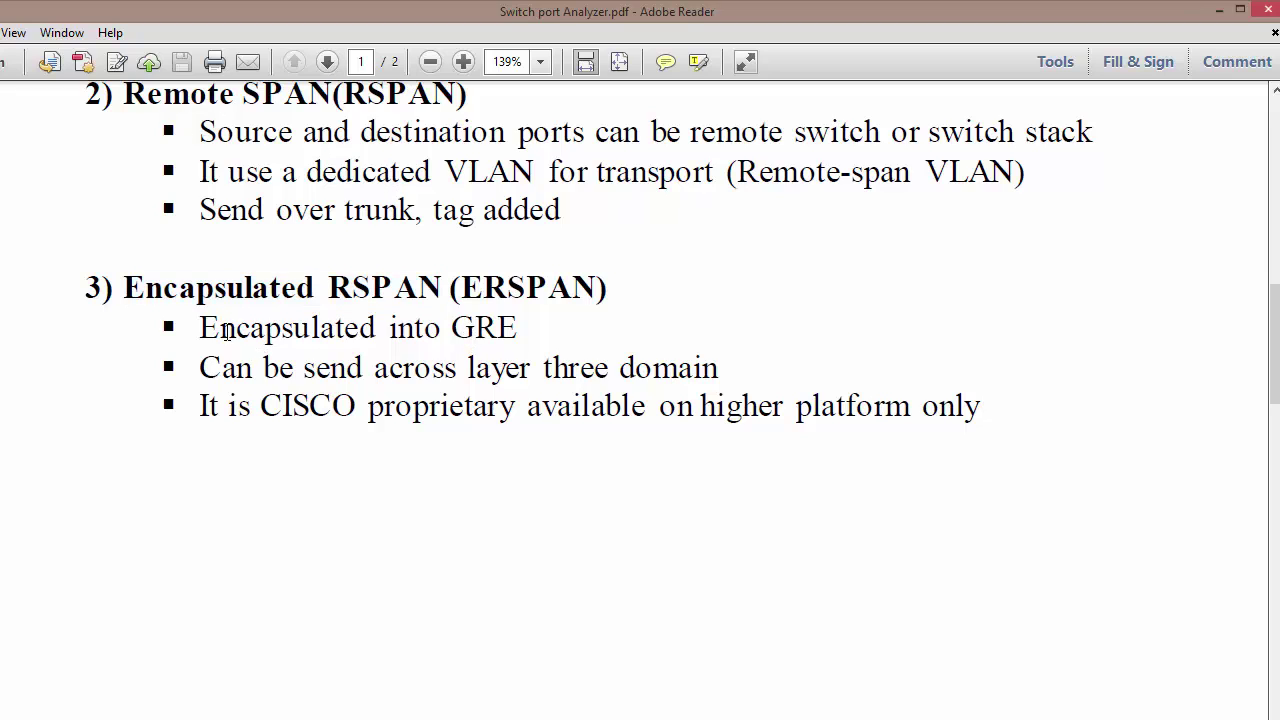
pyautogui.moveTo(200, 331); pyautogui.dragTo(520, 331)
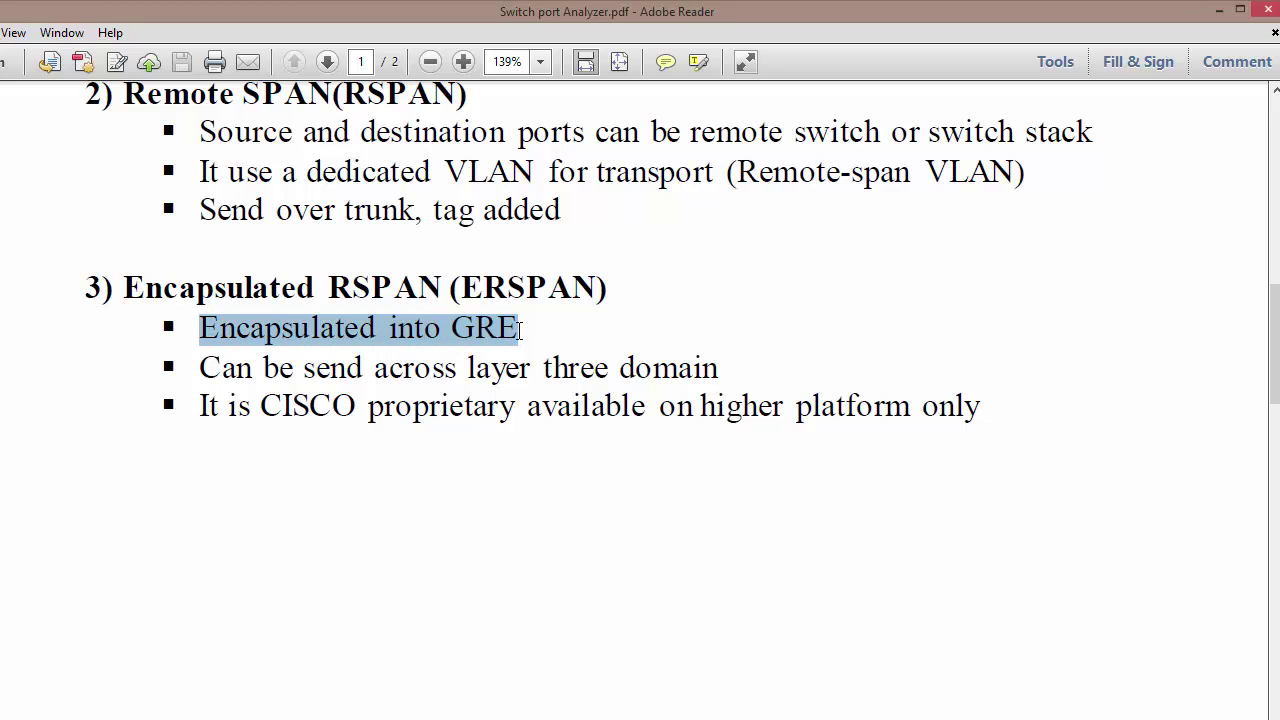
# Step: Highlight the ERSPAN heading plus its layer-three-domains and Cisco-proprietary bullets
pyautogui.scroll(5, 485, 300)
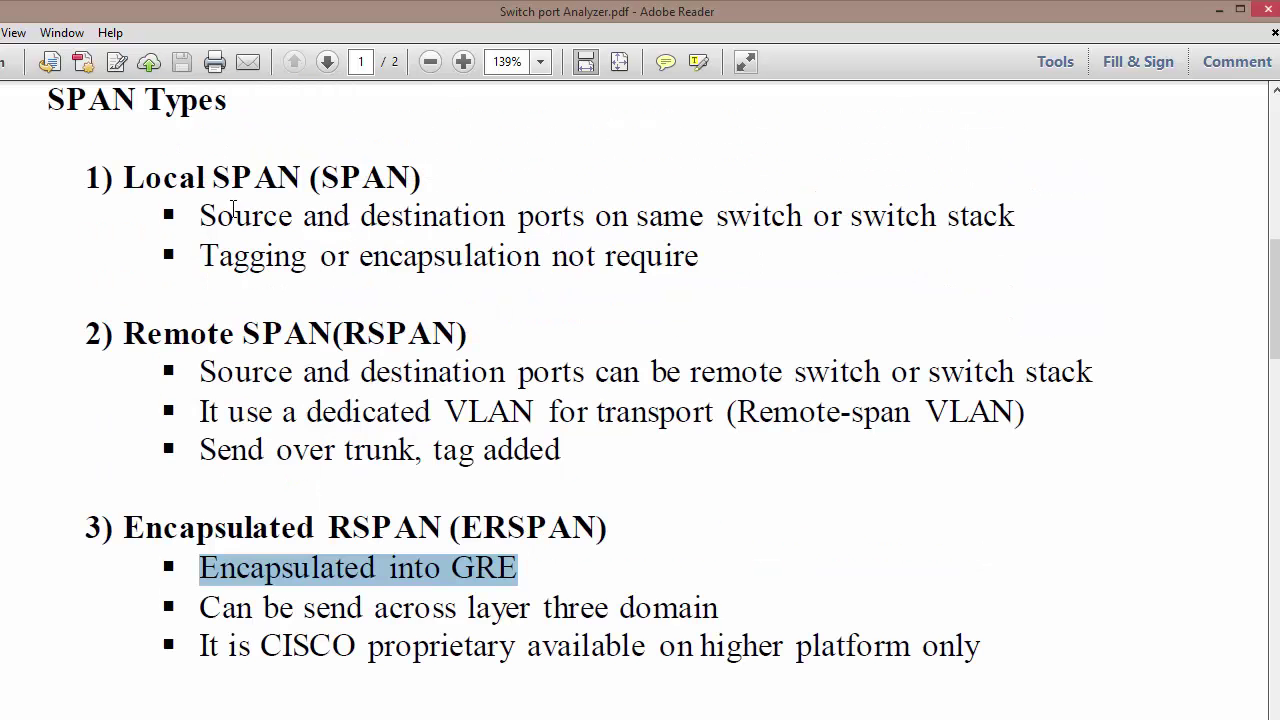
pyautogui.moveTo(89, 168); pyautogui.dragTo(560, 472)
pyautogui.scroll(-2, 592, 482)
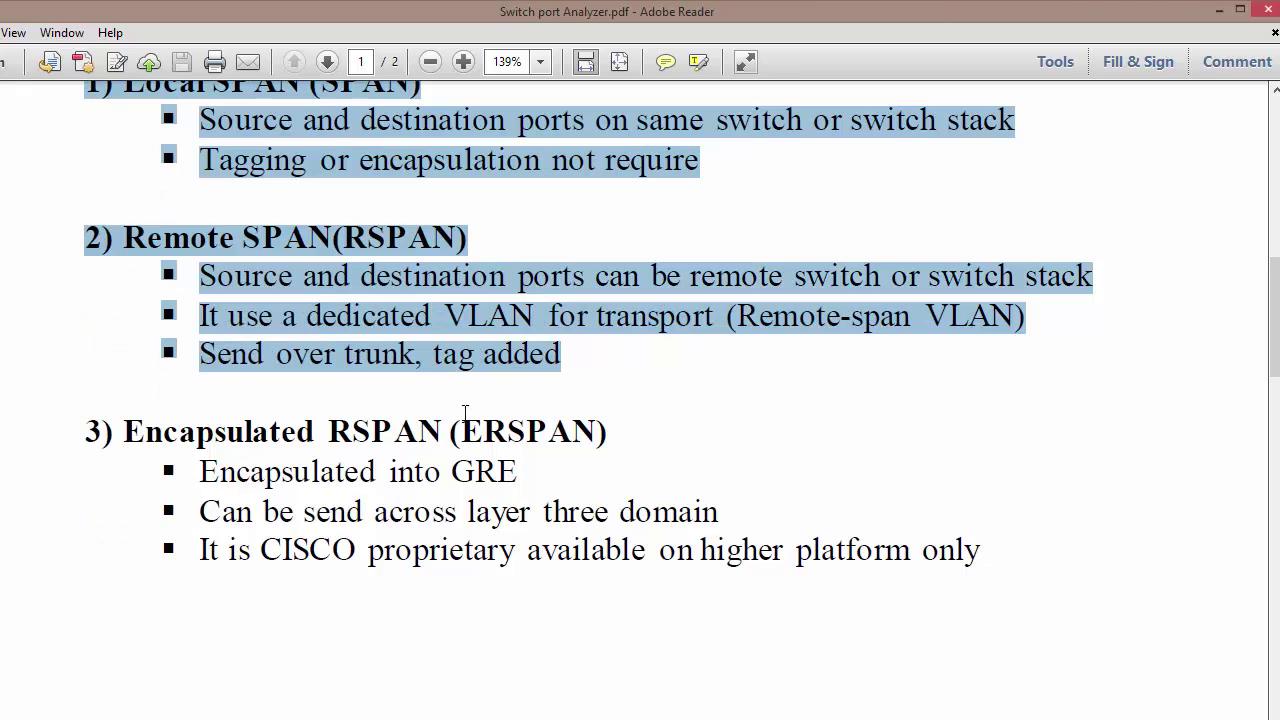
pyautogui.moveTo(122, 430); pyautogui.dragTo(392, 422)
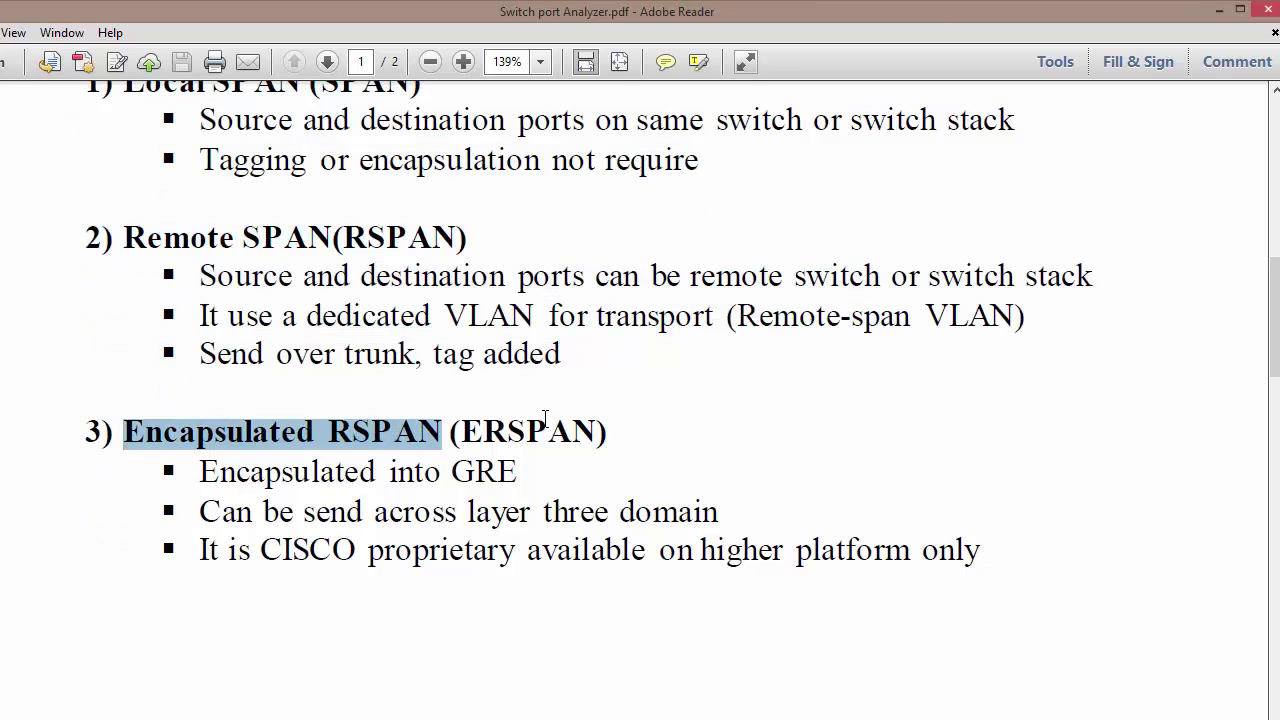
pyautogui.scroll(-2, 546, 417)
pyautogui.moveTo(448, 379); pyautogui.dragTo(529, 376)
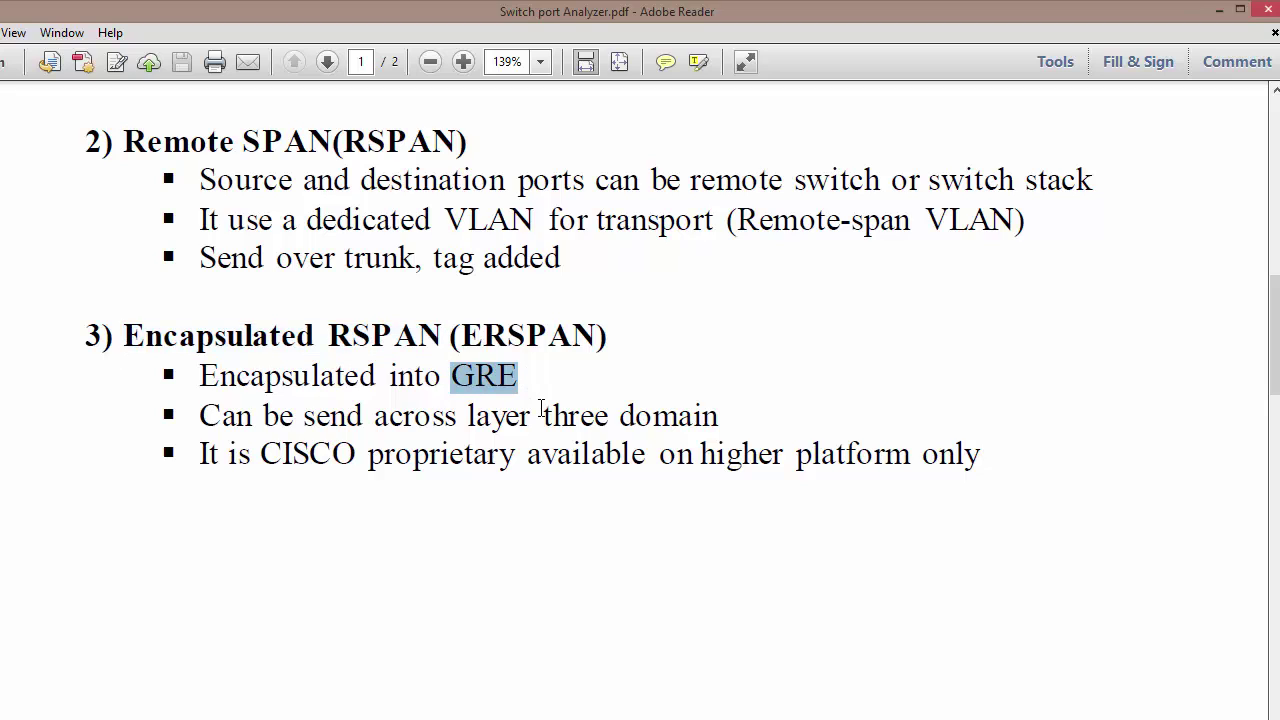
pyautogui.scroll(-1, 541, 410)
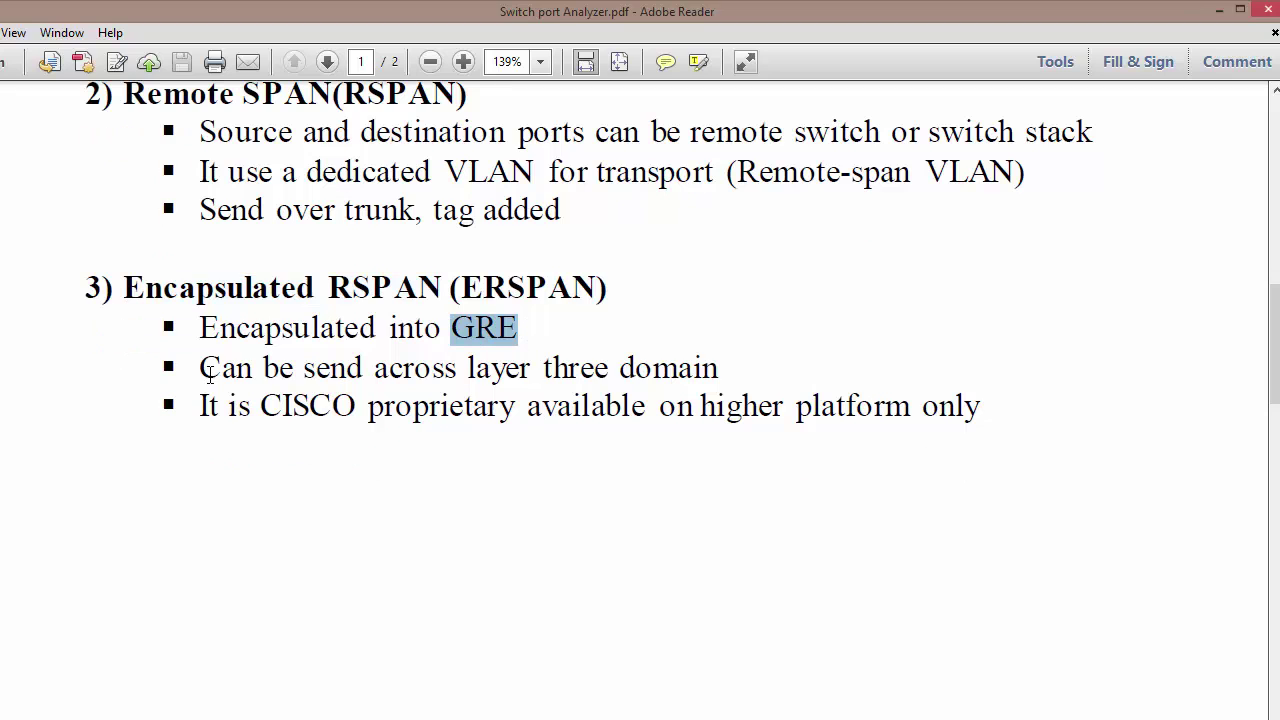
pyautogui.moveTo(200, 370); pyautogui.dragTo(670, 366)
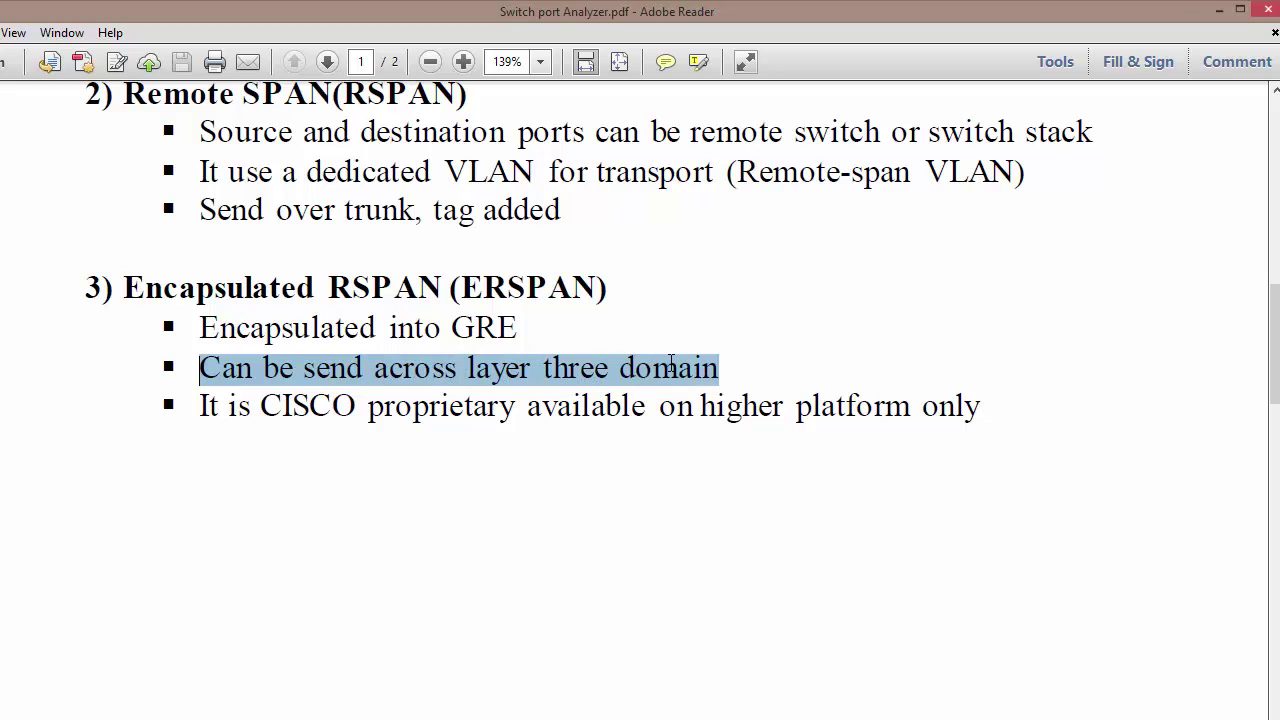
pyautogui.moveTo(199, 405); pyautogui.dragTo(978, 412)
# Step: Scroll to page 2 and zoom out from 139% to 125% to fit both diagrams
pyautogui.scroll(-6, 609, 434)
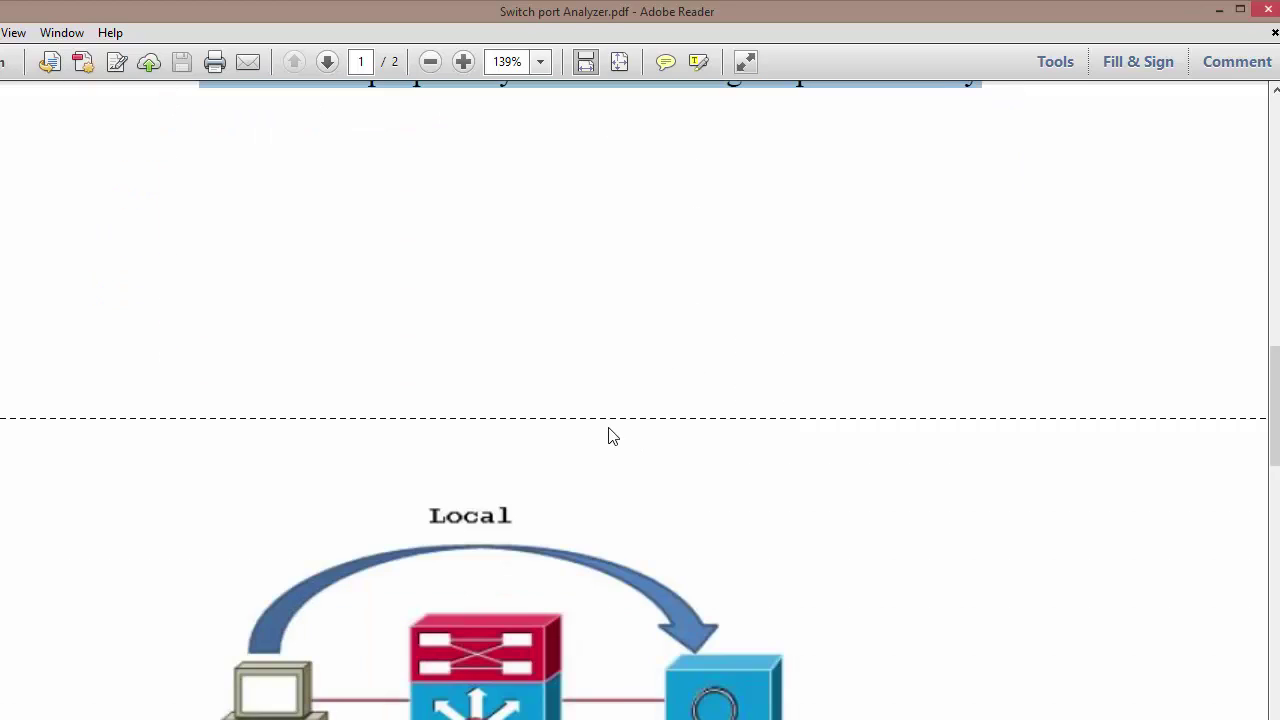
pyautogui.scroll(-6, 613, 436)
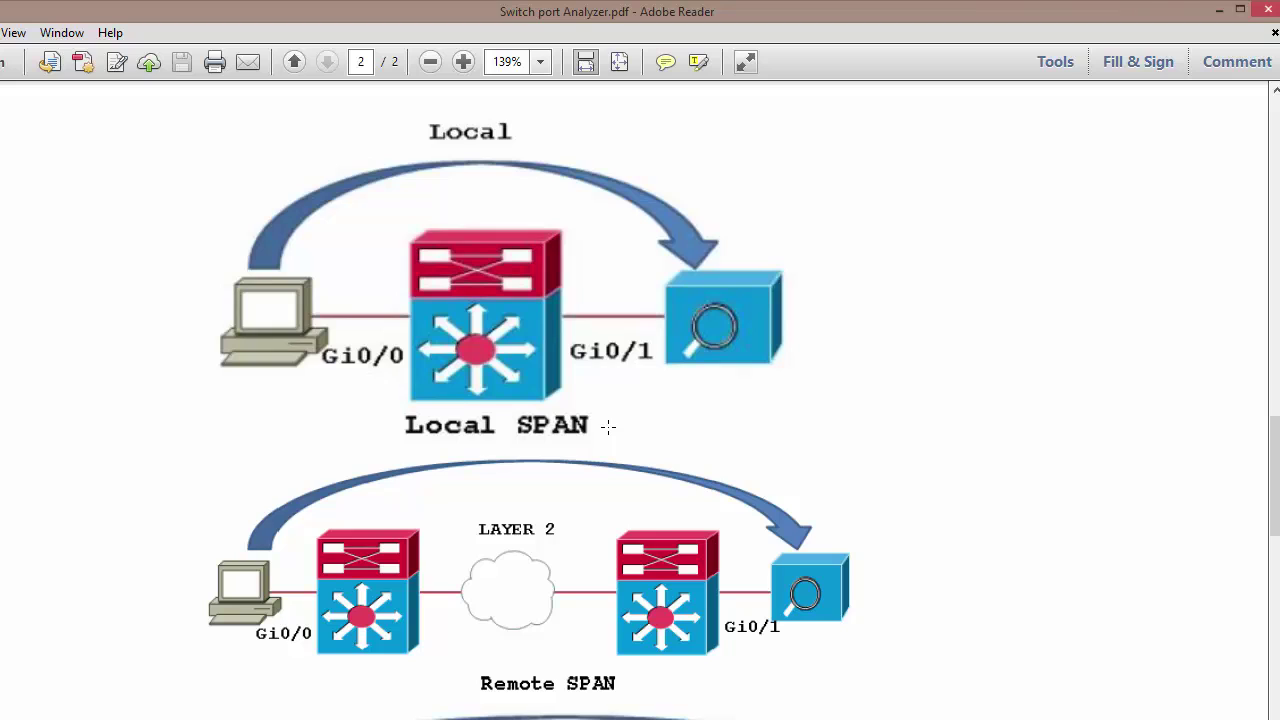
pyautogui.click(431, 62)
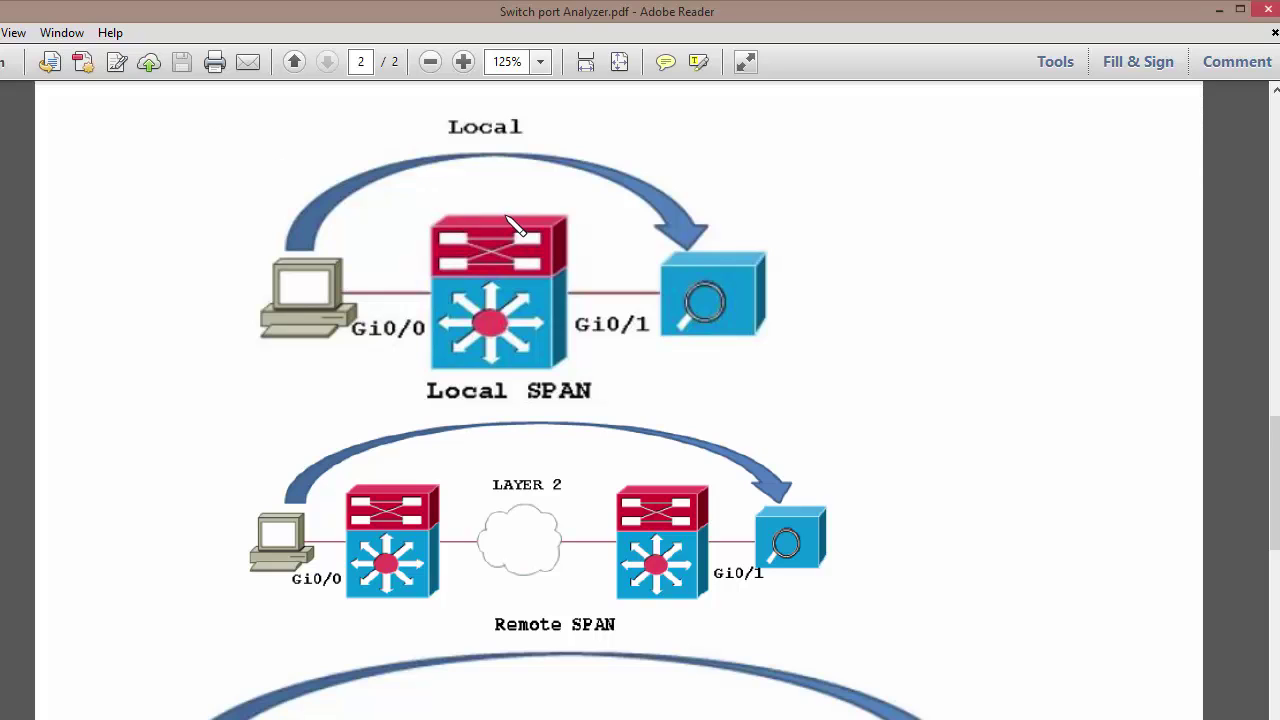
pyautogui.moveTo(356, 293); pyautogui.dragTo(445, 292)
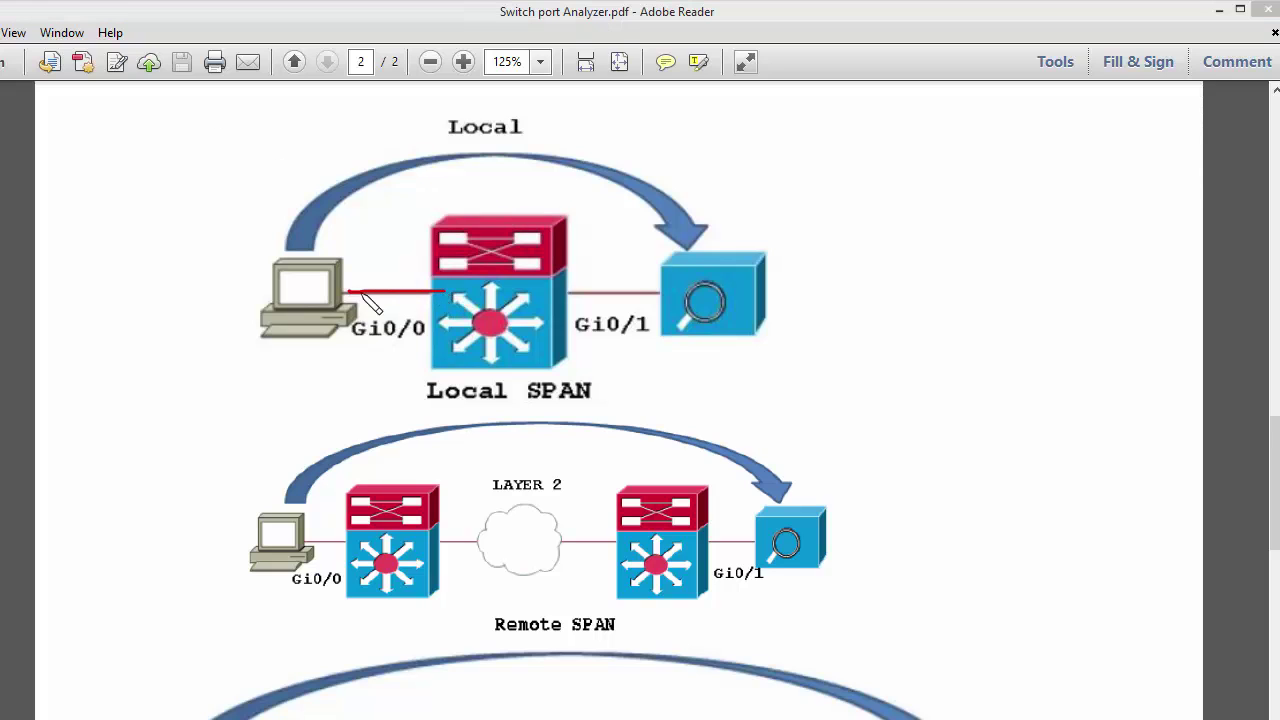
pyautogui.moveTo(300, 281); pyautogui.dragTo(288, 293)
pyautogui.moveTo(490, 248); pyautogui.dragTo(806, 125)
pyautogui.moveTo(568, 278)
pyautogui.mouseDown()
pyautogui.moveTo(763, 272)
pyautogui.moveTo(665, 333)
pyautogui.mouseUp()
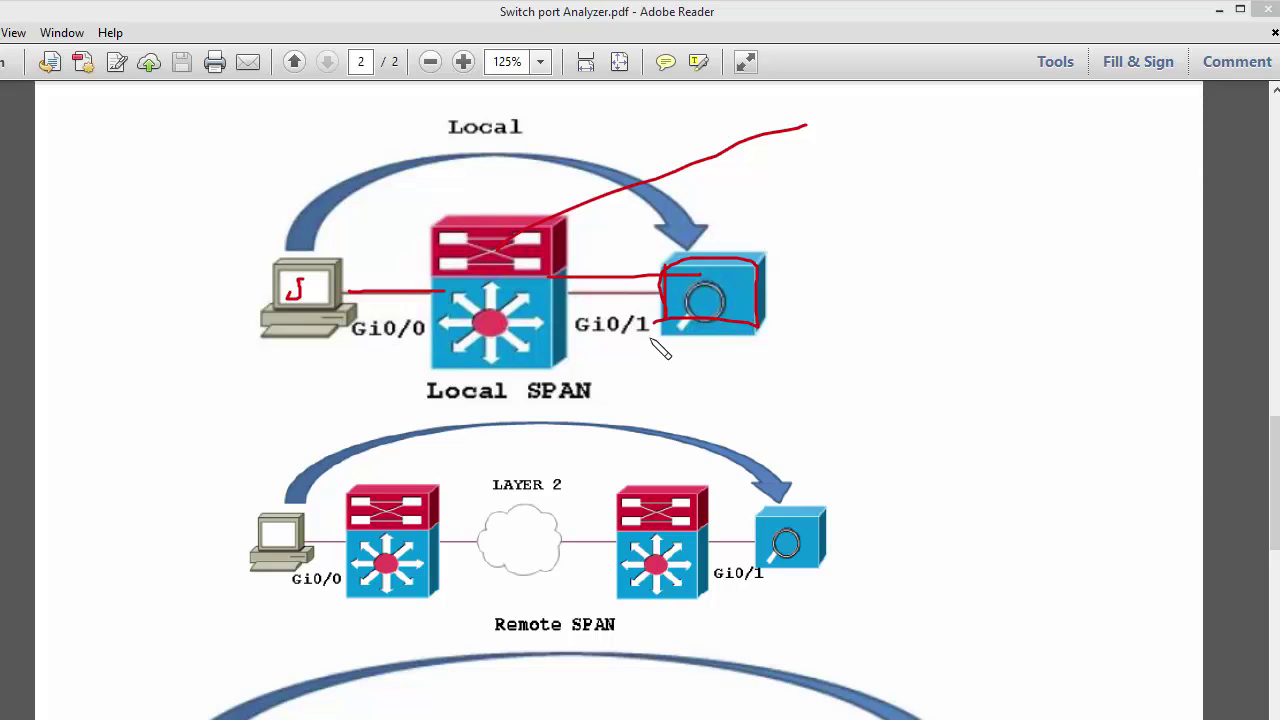
pyautogui.click(477, 607)
pyautogui.moveTo(478, 633)
pyautogui.mouseDown()
pyautogui.moveTo(651, 640)
pyautogui.moveTo(513, 605)
pyautogui.mouseUp()
pyautogui.moveTo(510, 522)
pyautogui.mouseDown()
pyautogui.moveTo(493, 570)
pyautogui.moveTo(530, 560)
pyautogui.moveTo(562, 518)
pyautogui.moveTo(556, 546)
pyautogui.mouseUp()
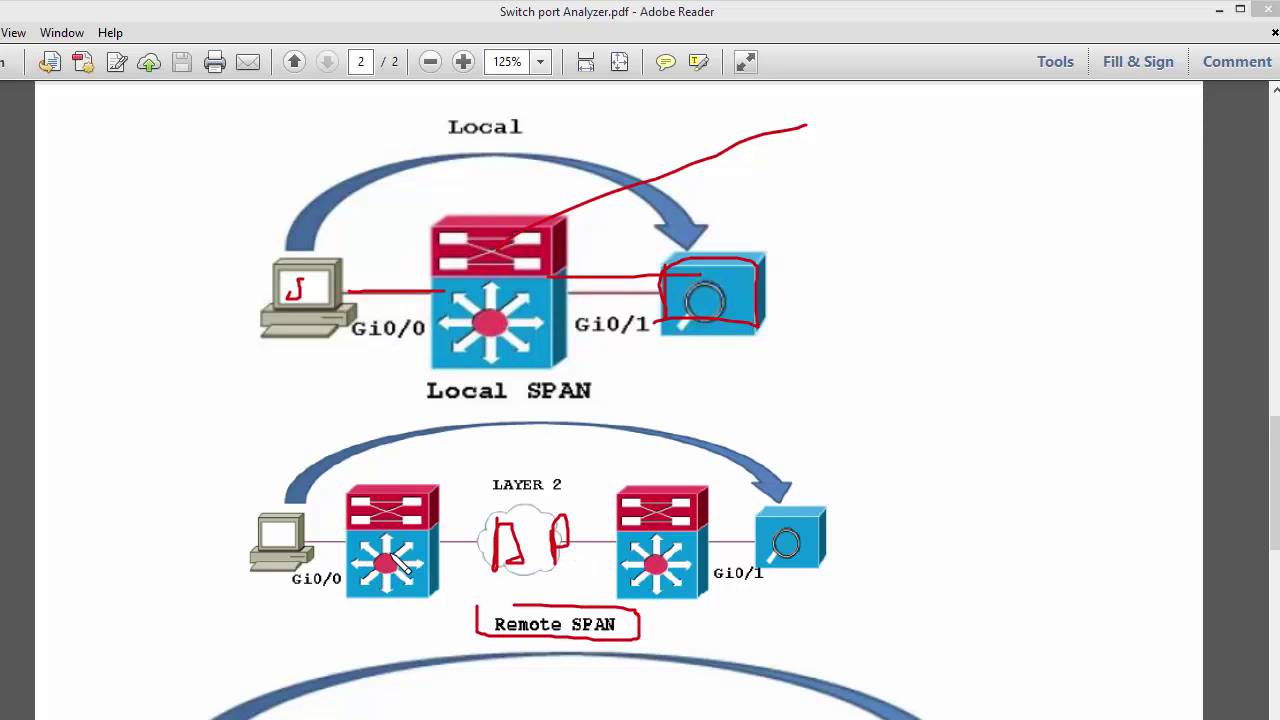
pyautogui.moveTo(384, 482); pyautogui.dragTo(400, 480)
pyautogui.moveTo(492, 464)
pyautogui.mouseDown()
pyautogui.moveTo(488, 502)
pyautogui.moveTo(514, 500)
pyautogui.mouseUp()
pyautogui.moveTo(566, 468); pyautogui.dragTo(568, 490)
pyautogui.moveTo(654, 458)
pyautogui.mouseDown()
pyautogui.moveTo(642, 464)
pyautogui.moveTo(690, 476)
pyautogui.moveTo(686, 452)
pyautogui.moveTo(668, 466)
pyautogui.mouseUp()
pyautogui.moveTo(714, 541); pyautogui.dragTo(747, 540)
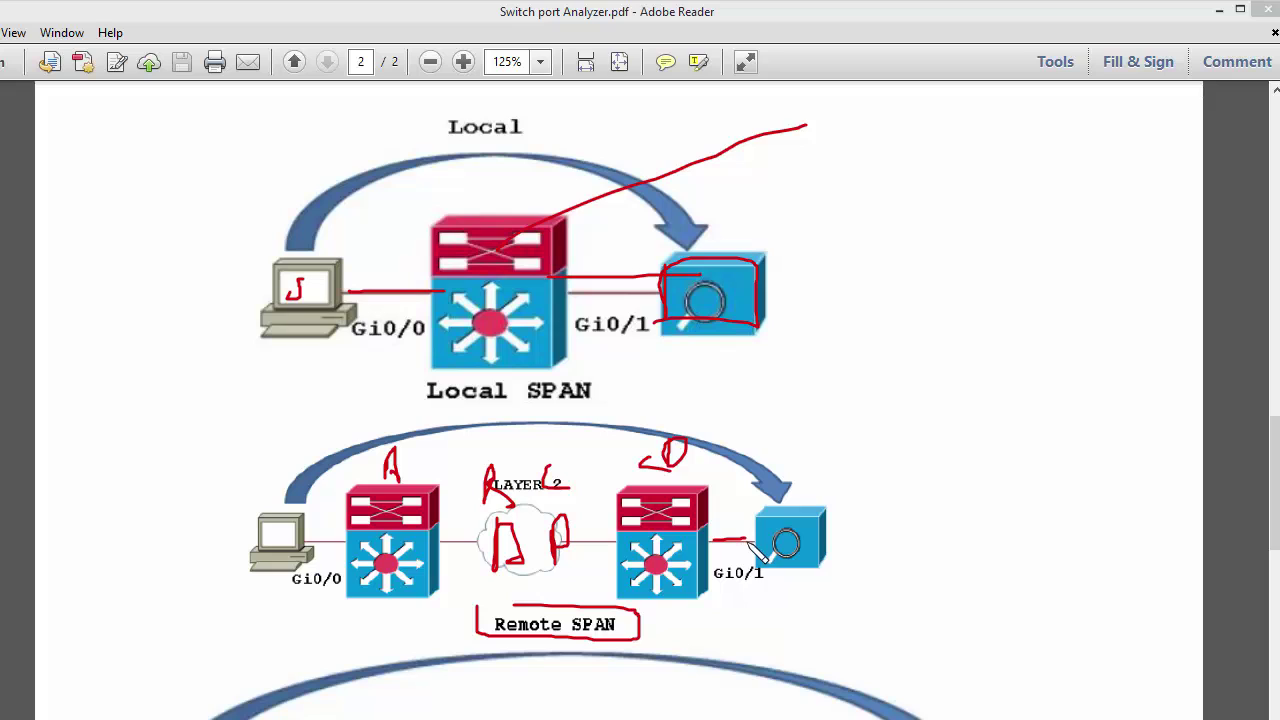
pyautogui.moveTo(870, 493)
pyautogui.mouseDown()
pyautogui.moveTo(830, 528)
pyautogui.moveTo(842, 545)
pyautogui.mouseUp()
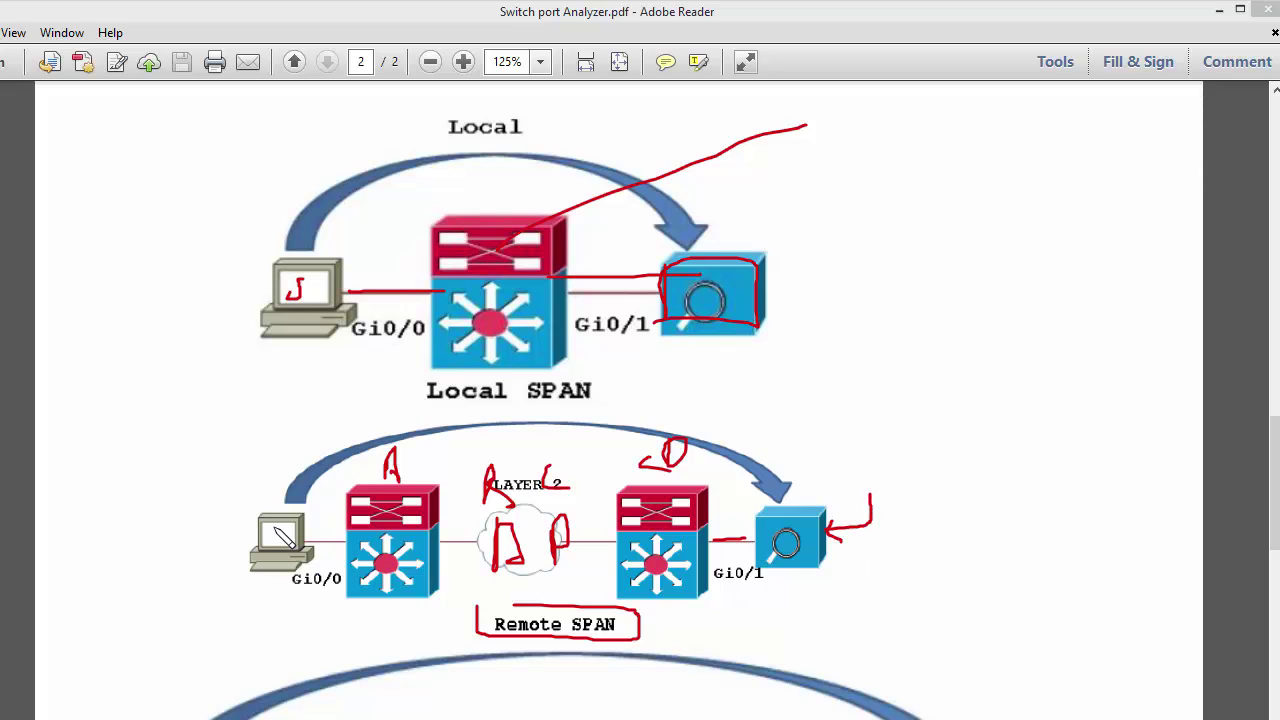
pyautogui.moveTo(278, 528)
pyautogui.mouseDown()
pyautogui.moveTo(272, 546)
pyautogui.moveTo(278, 520)
pyautogui.moveTo(283, 546)
pyautogui.mouseUp()
pyautogui.moveTo(297, 553)
pyautogui.mouseDown()
pyautogui.moveTo(397, 546)
pyautogui.moveTo(442, 488)
pyautogui.moveTo(620, 468)
pyautogui.moveTo(662, 472)
pyautogui.moveTo(705, 530)
pyautogui.moveTo(790, 528)
pyautogui.moveTo(800, 515)
pyautogui.moveTo(785, 545)
pyautogui.mouseUp()
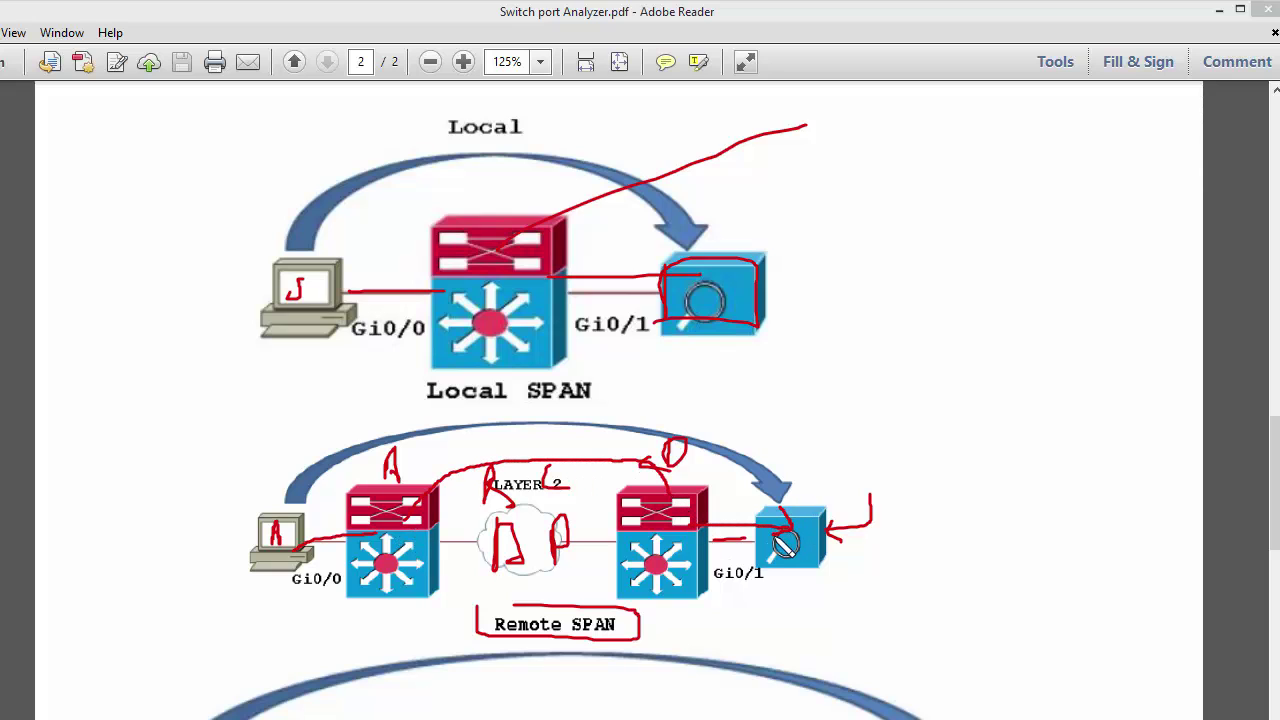
pyautogui.press('Escape')
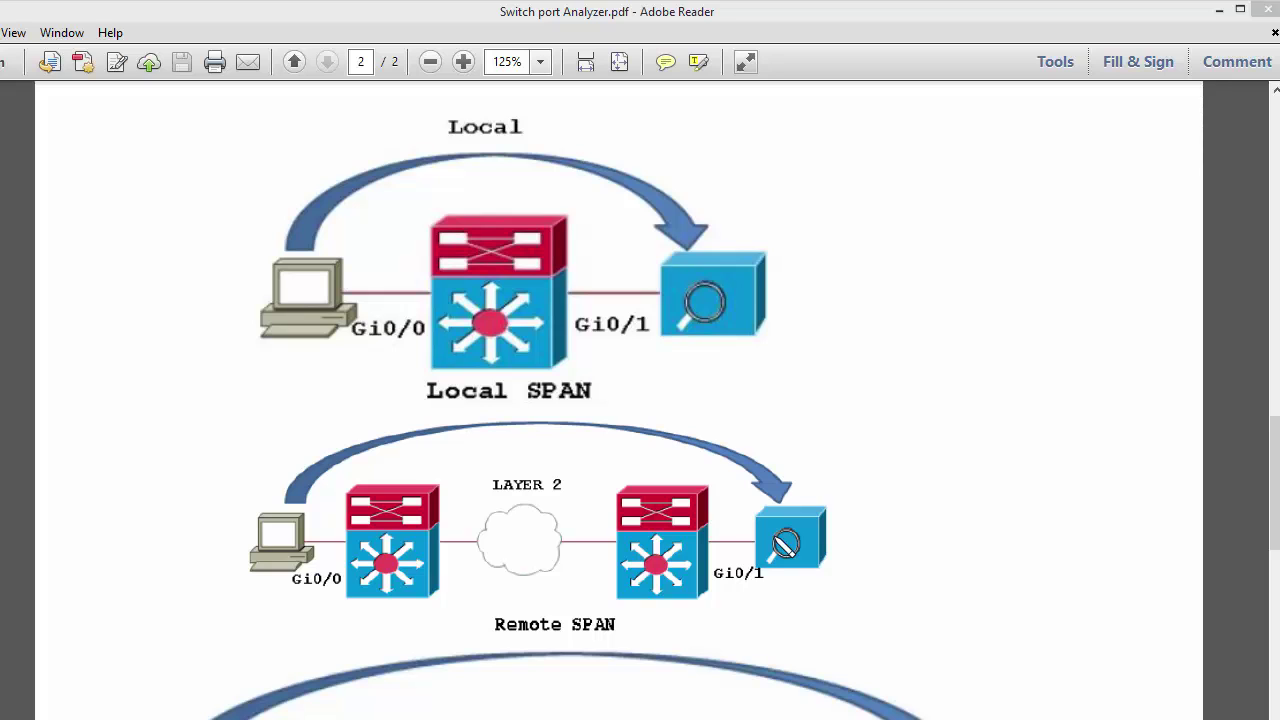
# Step: Scroll to the ERSPAN diagram, box the LAYER 3 cloud label in red, then remove it
pyautogui.scroll(-5, 903, 517)
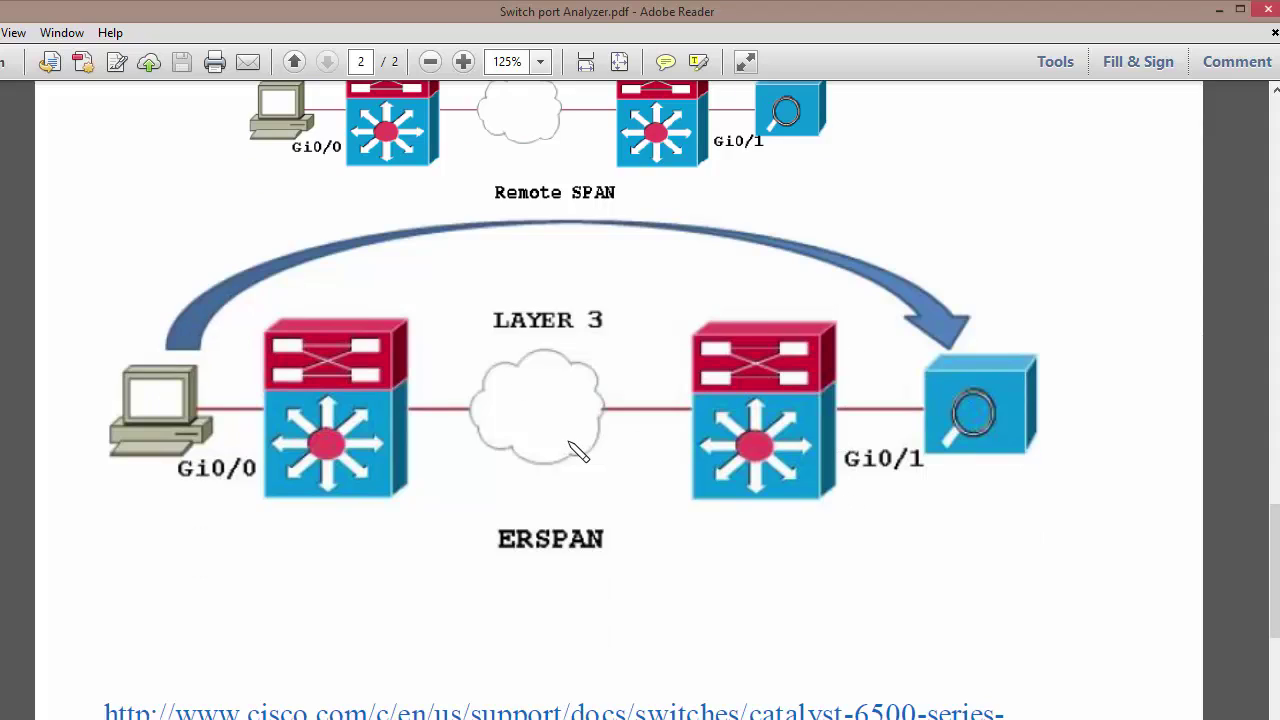
pyautogui.moveTo(484, 298)
pyautogui.mouseDown()
pyautogui.moveTo(484, 336)
pyautogui.moveTo(628, 320)
pyautogui.moveTo(514, 296)
pyautogui.moveTo(490, 308)
pyautogui.mouseUp()
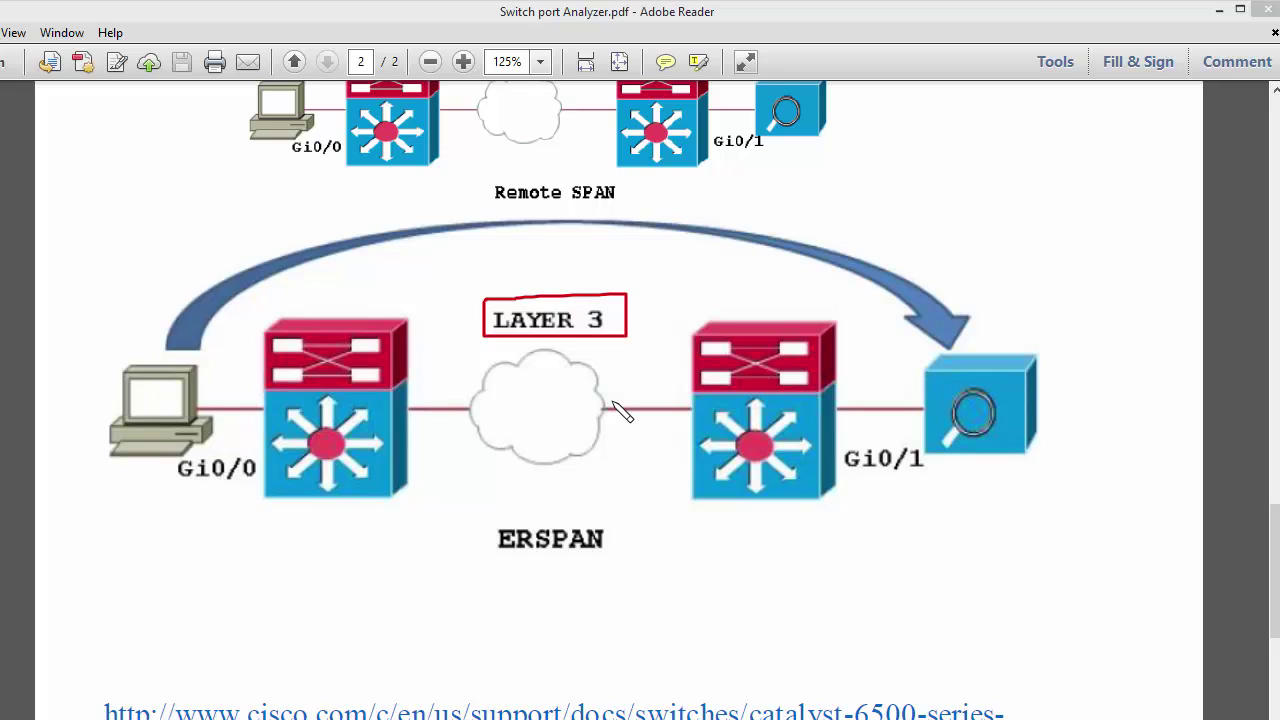
pyautogui.press('Escape')
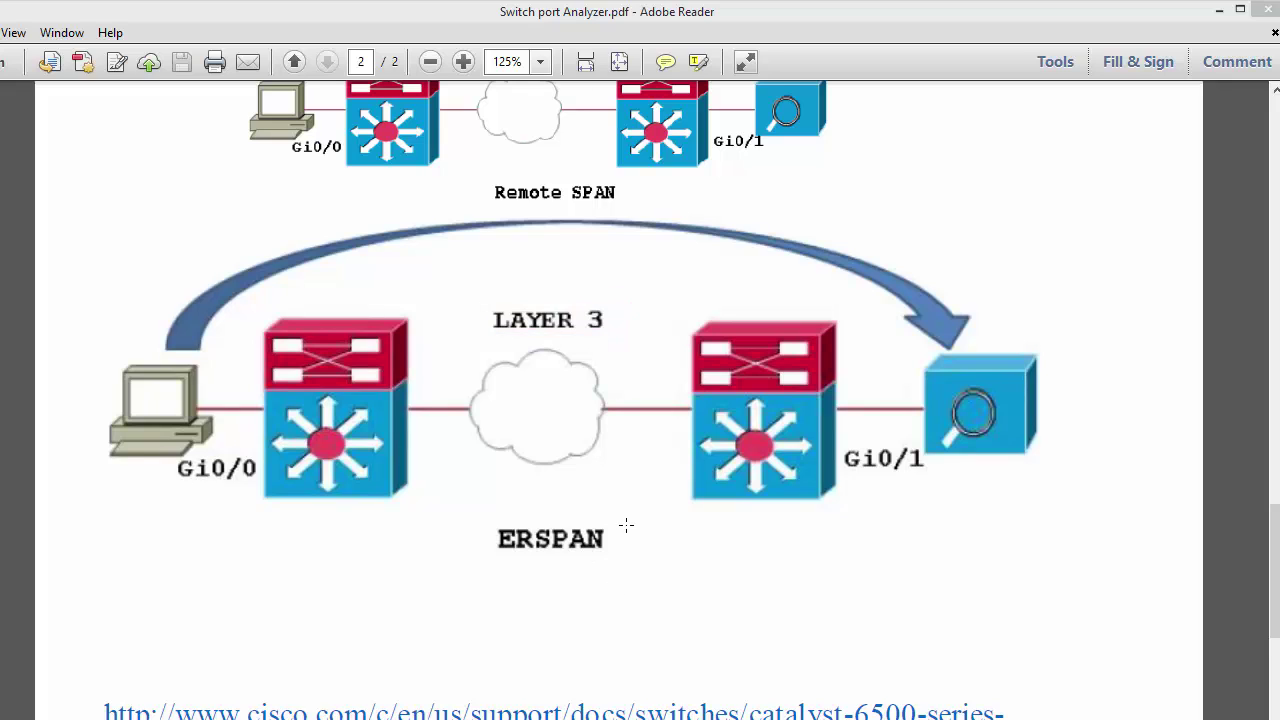
# Step: Review the page-1 SPAN Types list, selecting its heading, then switch to the Paint topology
pyautogui.click(628, 526)
pyautogui.scroll(10, 724, 575)
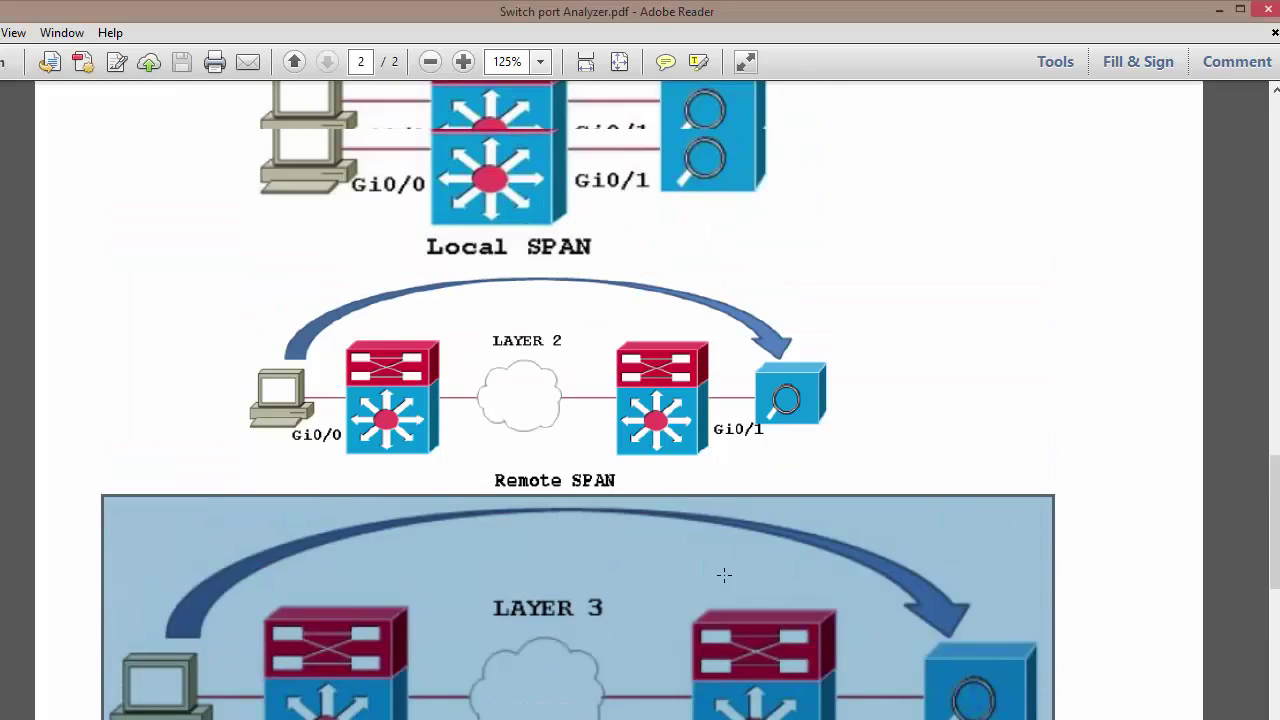
pyautogui.scroll(10, 724, 575)
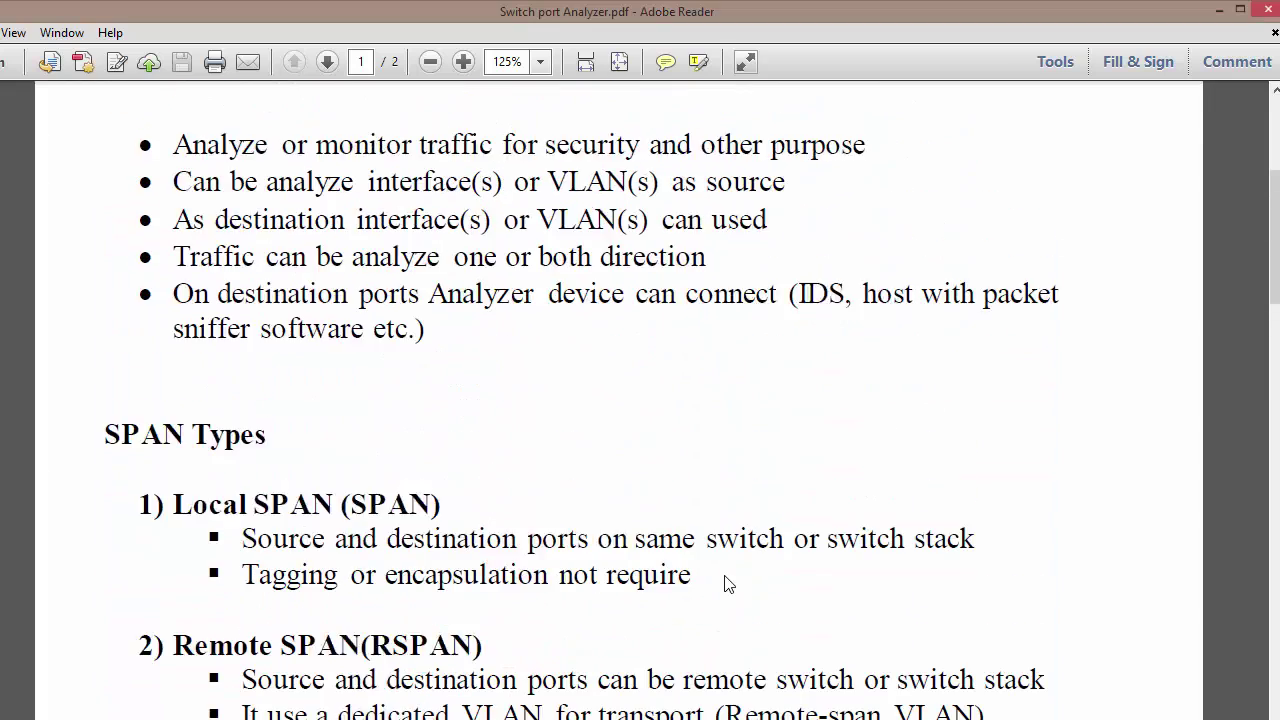
pyautogui.scroll(-8, 726, 585)
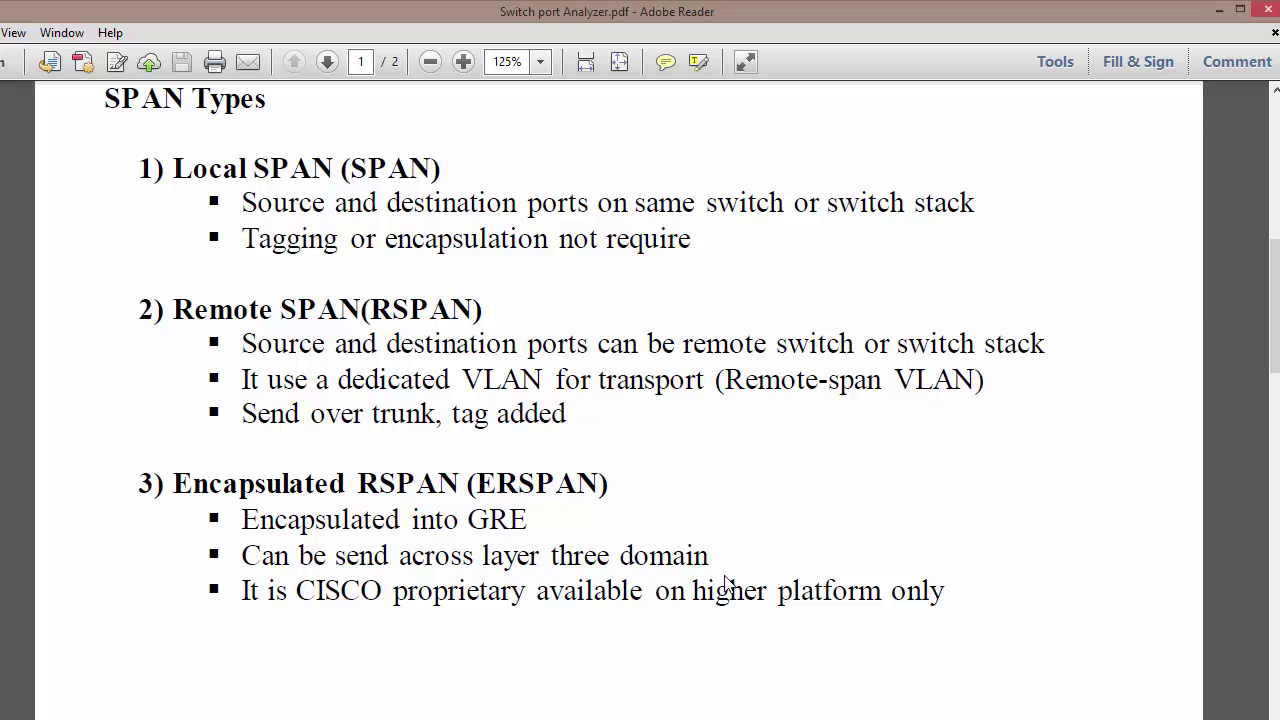
pyautogui.scroll(12, 726, 585)
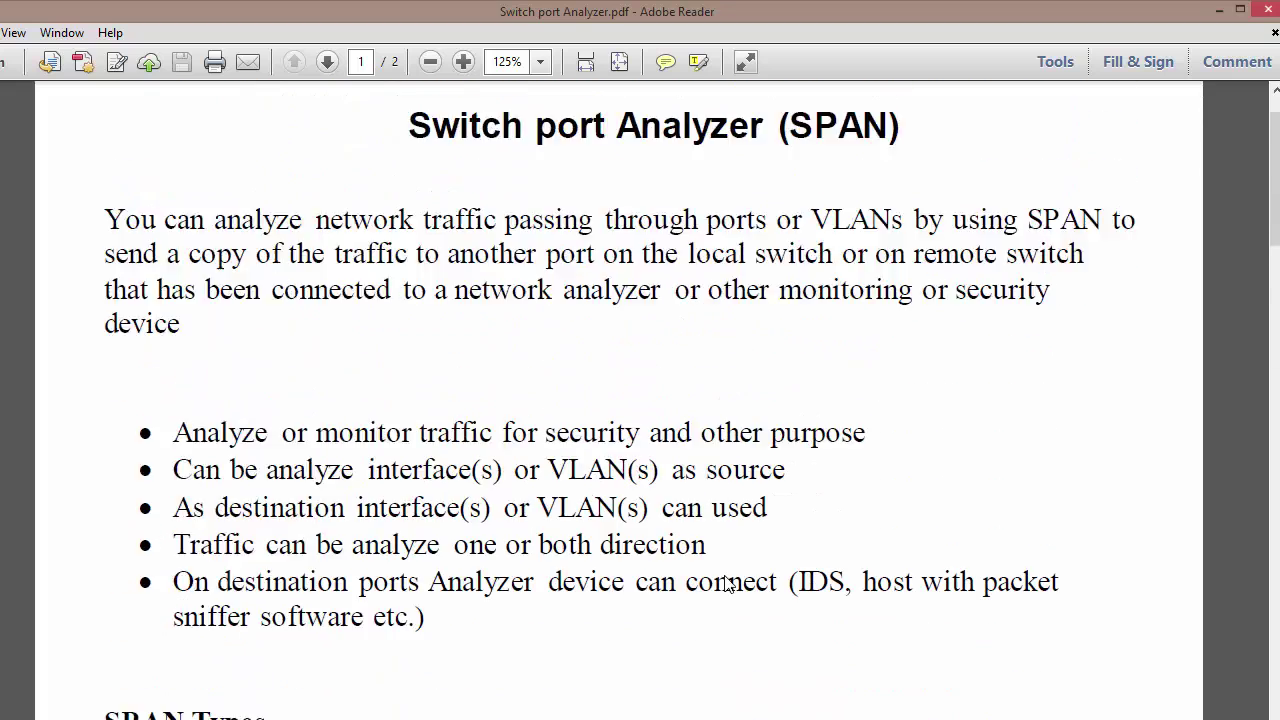
pyautogui.scroll(-7, 724, 575)
pyautogui.moveTo(105, 434); pyautogui.dragTo(266, 436)
pyautogui.scroll(-3, 340, 528)
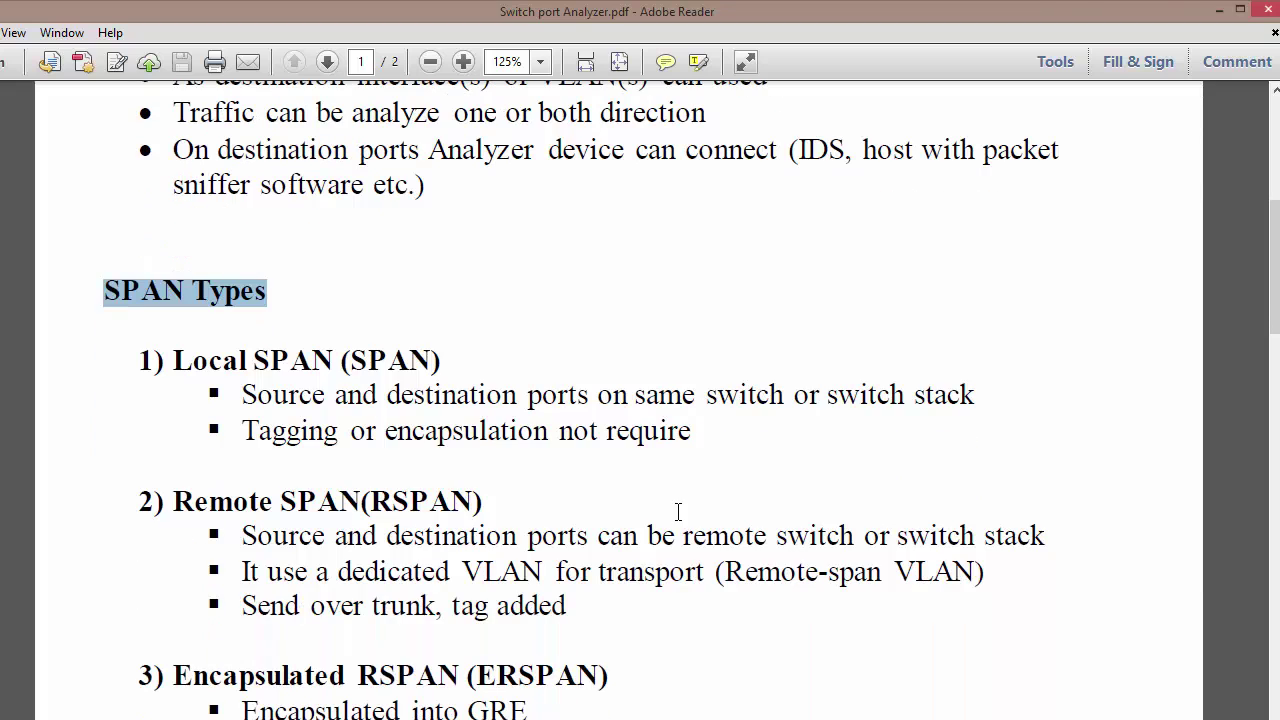
pyautogui.hotkey('alt', 'Tab')
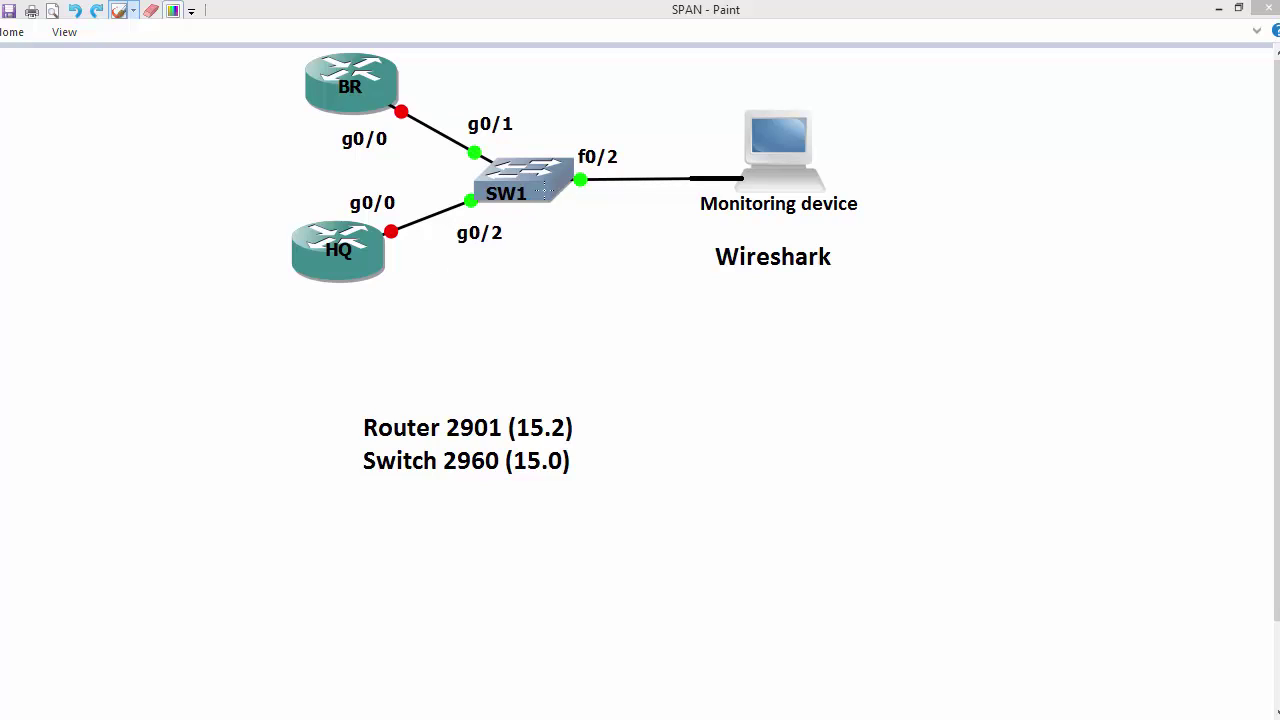
# Step: Sketch pen marks on the SW1, f0/2, g0/1 and g0/2 links, then undo them
pyautogui.moveTo(545, 192)
pyautogui.mouseDown()
pyautogui.moveTo(591, 277)
pyautogui.moveTo(617, 445)
pyautogui.moveTo(508, 521)
pyautogui.moveTo(481, 478)
pyautogui.moveTo(468, 485)
pyautogui.moveTo(570, 477)
pyautogui.mouseUp()
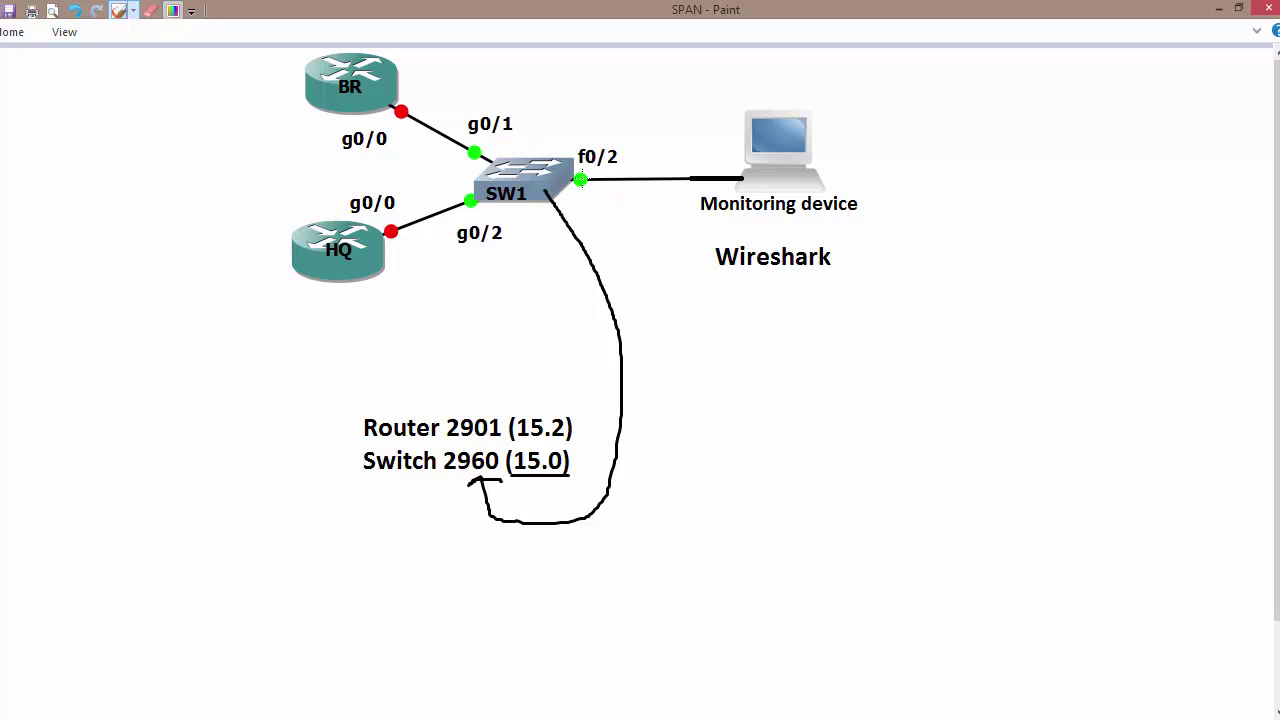
pyautogui.moveTo(596, 179); pyautogui.dragTo(750, 183)
pyautogui.moveTo(765, 309)
pyautogui.mouseDown()
pyautogui.moveTo(764, 277)
pyautogui.moveTo(833, 279)
pyautogui.mouseUp()
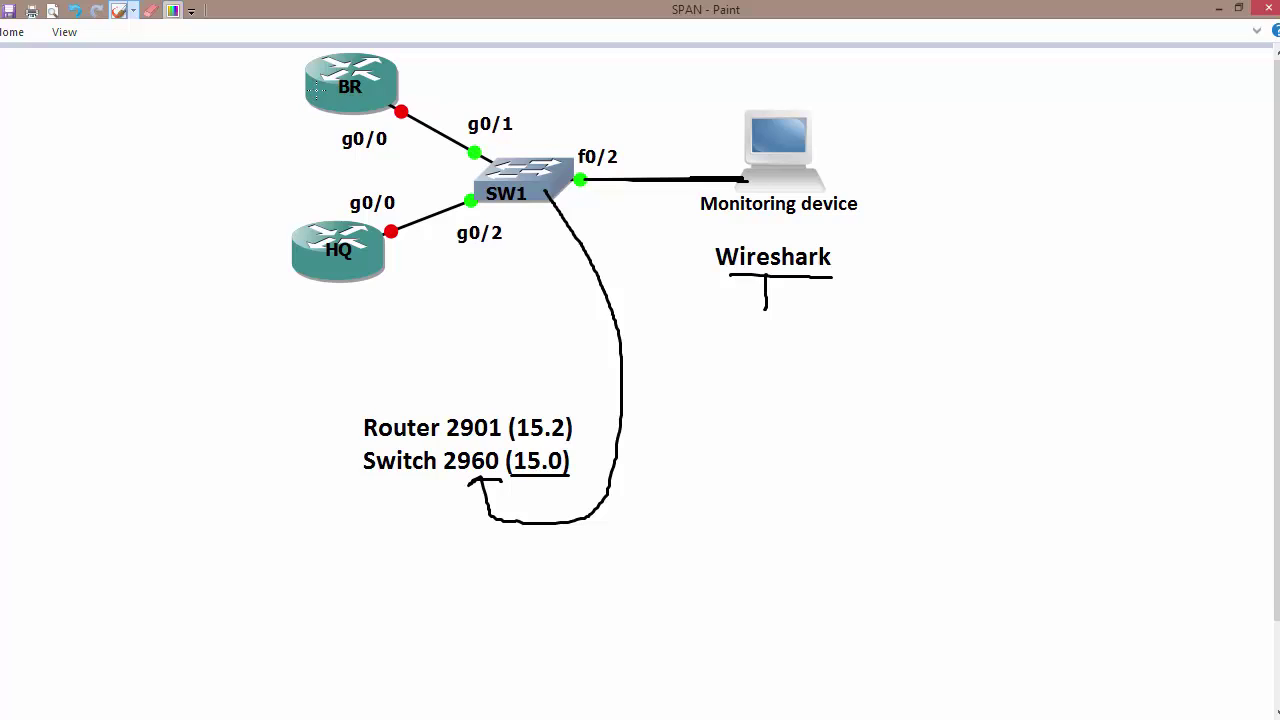
pyautogui.moveTo(316, 93)
pyautogui.mouseDown()
pyautogui.moveTo(251, 120)
pyautogui.moveTo(260, 249)
pyautogui.moveTo(322, 262)
pyautogui.moveTo(294, 189)
pyautogui.moveTo(326, 106)
pyautogui.moveTo(308, 105)
pyautogui.moveTo(336, 99)
pyautogui.moveTo(340, 118)
pyautogui.mouseUp()
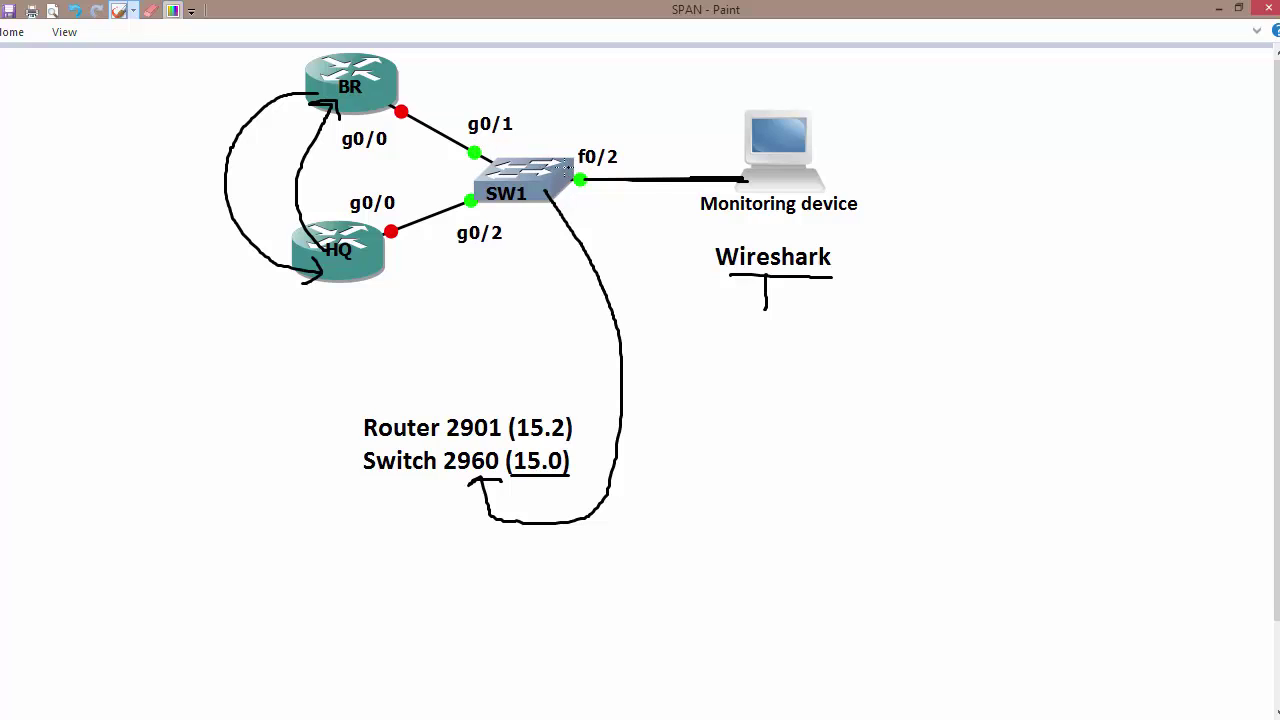
pyautogui.moveTo(448, 192); pyautogui.dragTo(471, 174)
pyautogui.moveTo(445, 105)
pyautogui.mouseDown()
pyautogui.moveTo(450, 117)
pyautogui.moveTo(500, 95)
pyautogui.mouseUp()
pyautogui.moveTo(460, 124); pyautogui.dragTo(494, 97)
pyautogui.moveTo(436, 193)
pyautogui.mouseDown()
pyautogui.moveTo(447, 200)
pyautogui.moveTo(472, 165)
pyautogui.mouseUp()
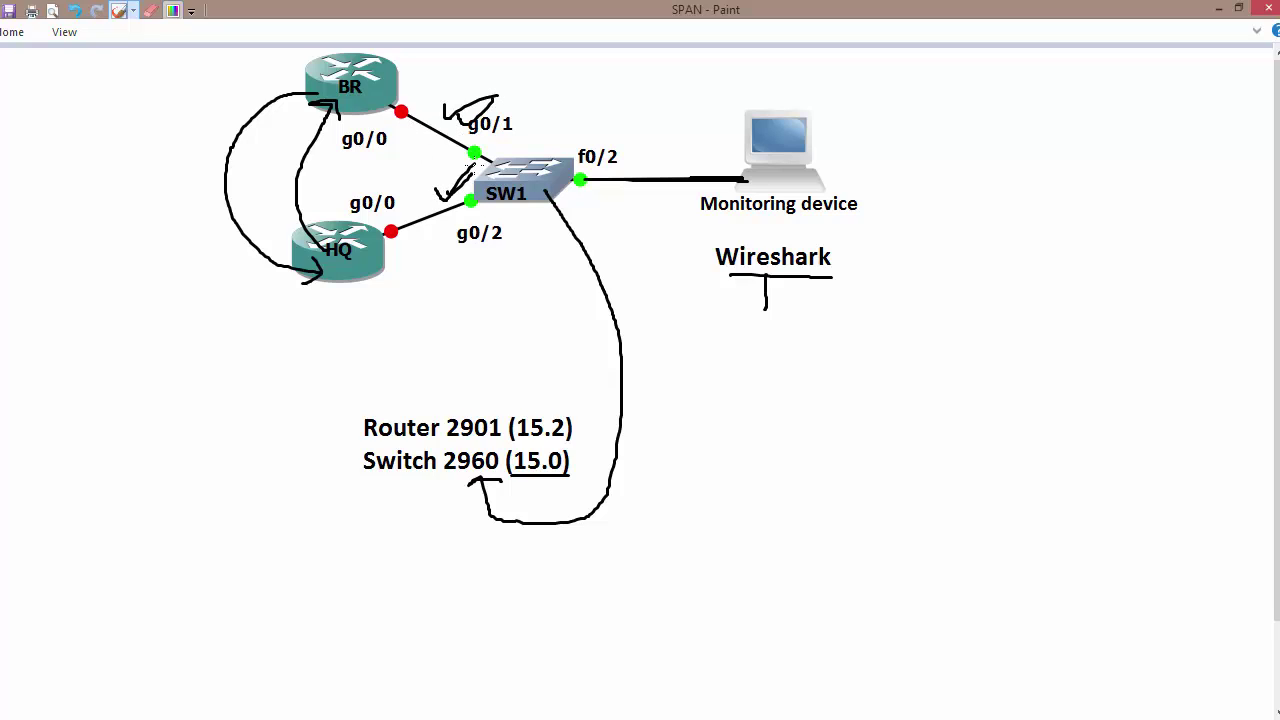
pyautogui.hotkey('ctrl', 'z')
pyautogui.hotkey('ctrl', 'z')
pyautogui.hotkey('ctrl', 'z')
pyautogui.hotkey('ctrl', 'z')
pyautogui.hotkey('ctrl', 'z')
pyautogui.hotkey('ctrl', 'z')
pyautogui.hotkey('ctrl', 'z')
pyautogui.hotkey('ctrl', 'z')
pyautogui.hotkey('ctrl', 'z')
pyautogui.hotkey('ctrl', 'z')
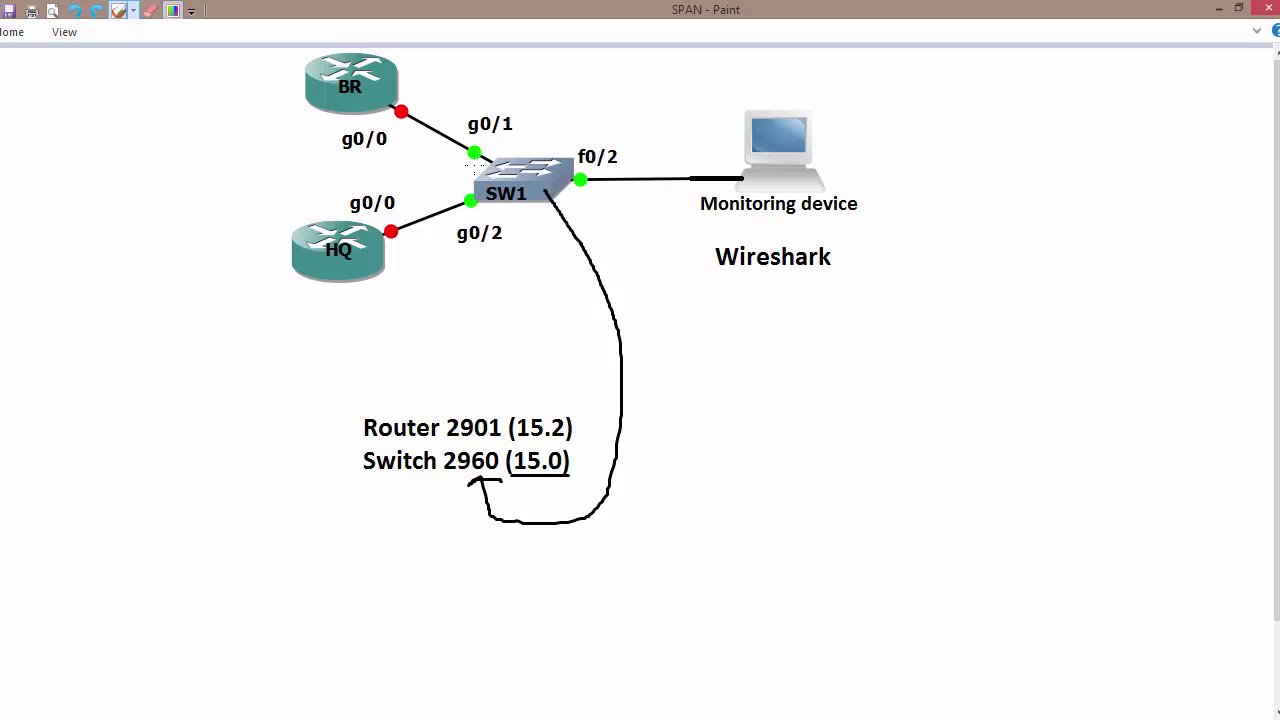
pyautogui.hotkey('ctrl', 'z')
pyautogui.hotkey('ctrl', 'z')
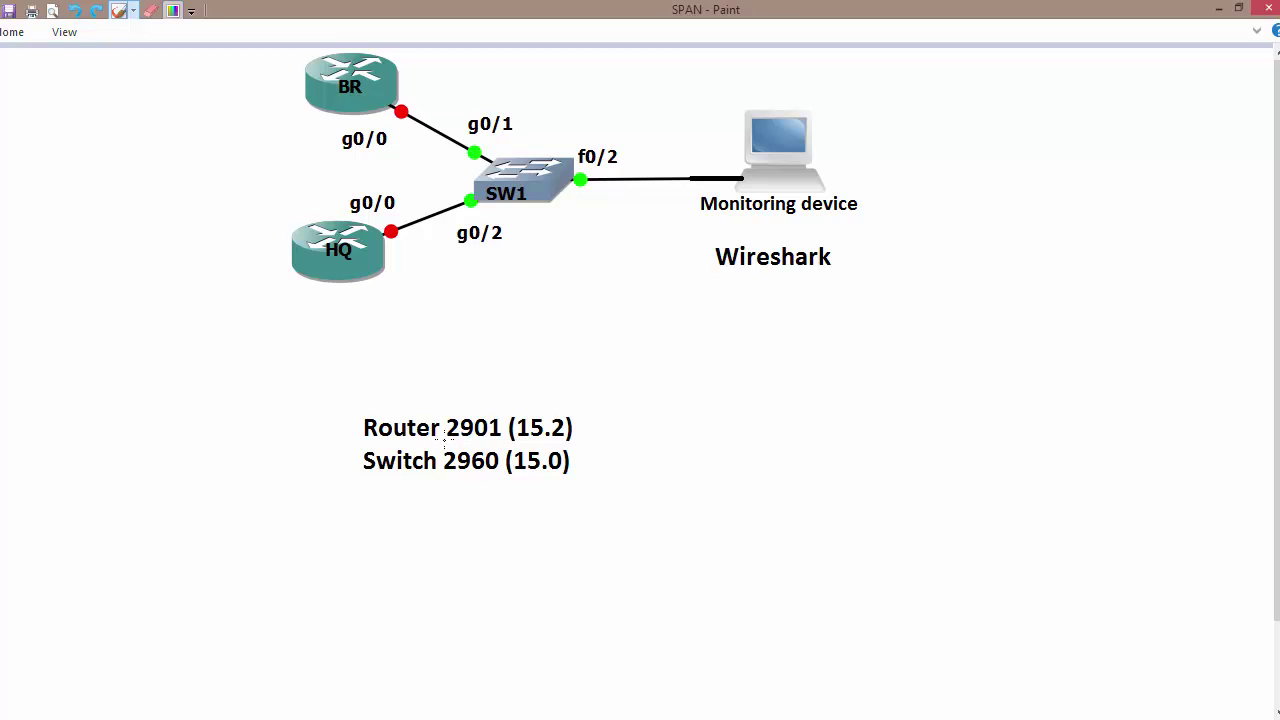
# Step: Underline the router model 2901 and switch model 2960 in the version lines
pyautogui.moveTo(447, 437); pyautogui.dragTo(501, 440)
pyautogui.moveTo(442, 478); pyautogui.dragTo(502, 479)
pyautogui.hotkey('alt', 'Tab')
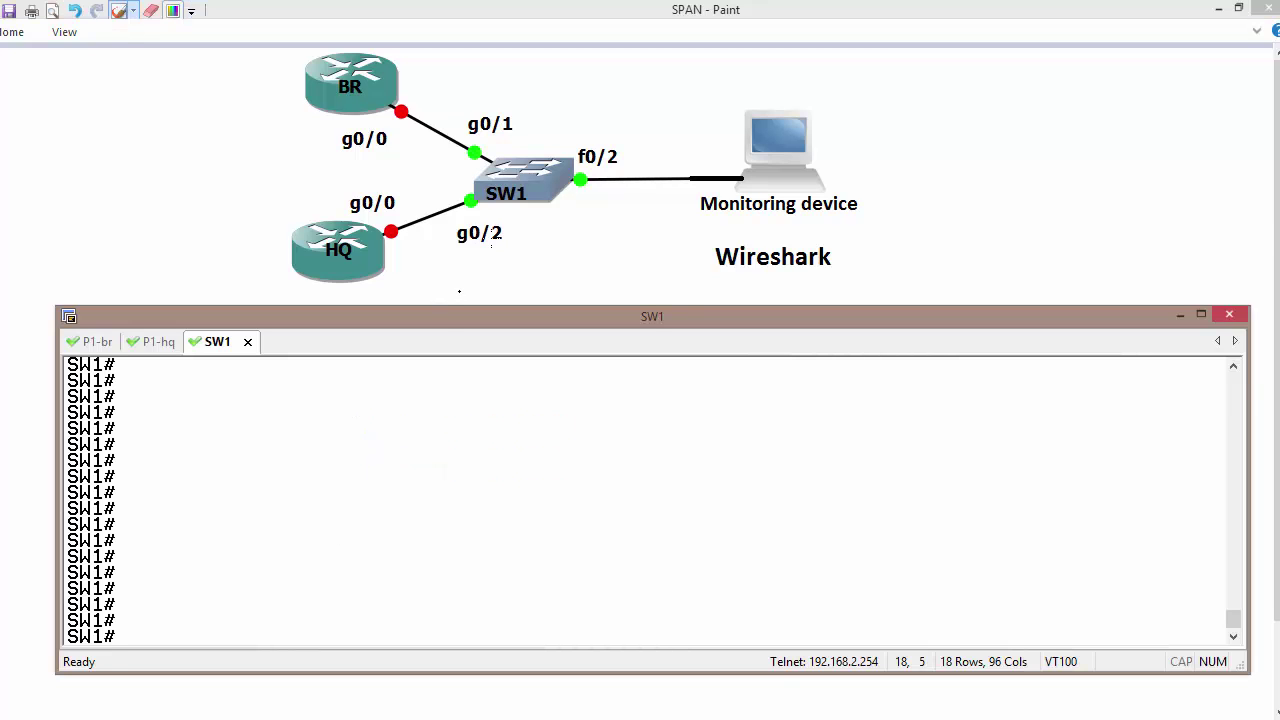
# Step: Run show cdp neighbors on SW1 using tab-completion
pyautogui.write('sho')
pyautogui.press('Tab')
pyautogui.write('cd')
pyautogui.press('Tab')
pyautogui.write('n')
pyautogui.press('Tab')
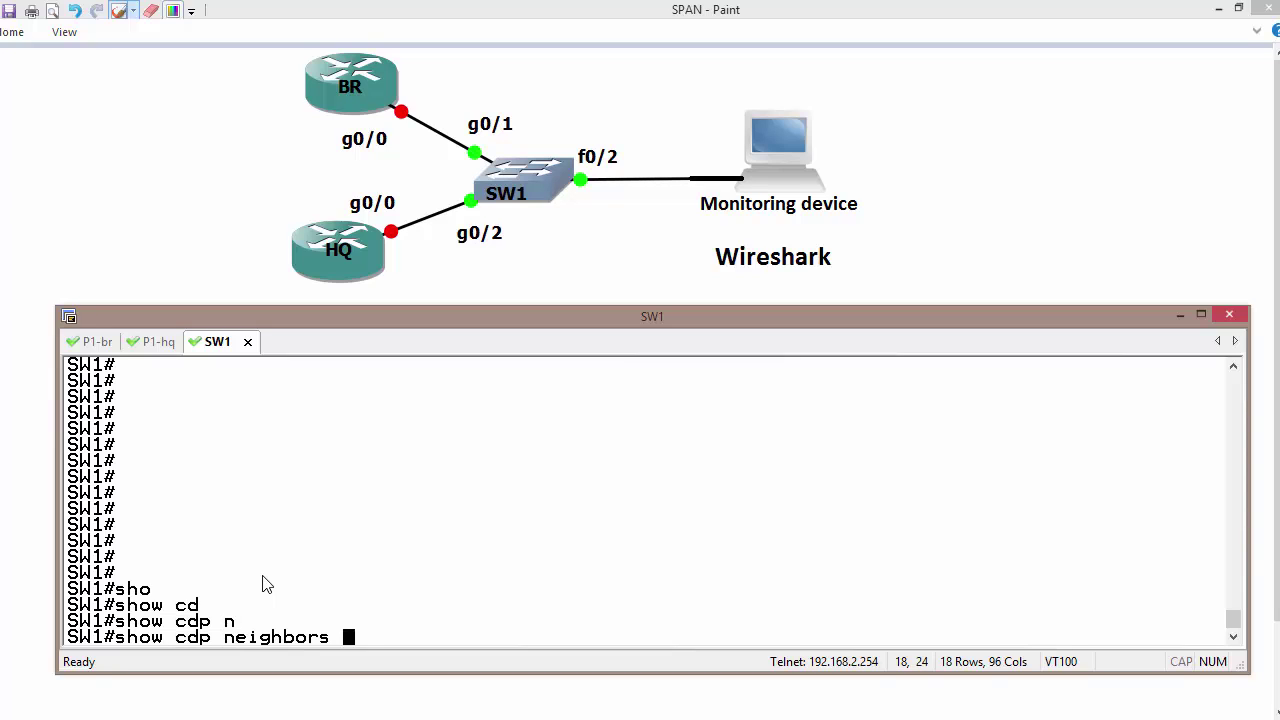
pyautogui.press('Return')
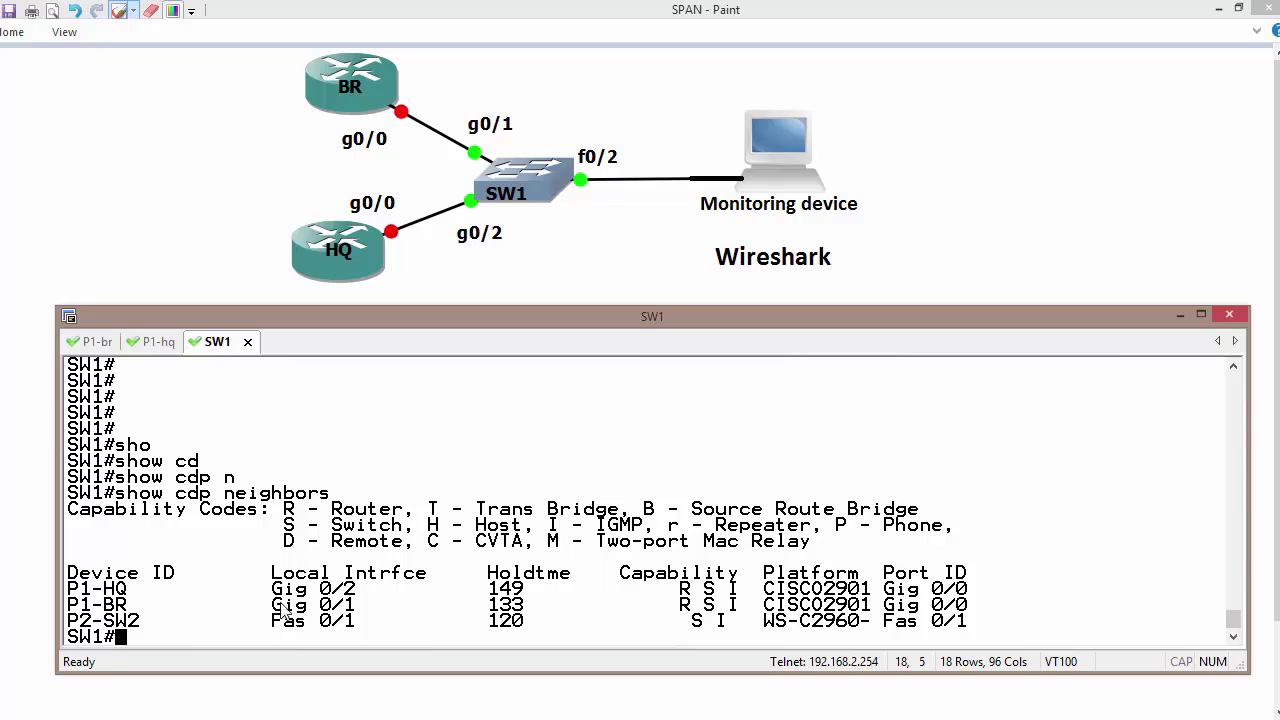
# Step: Highlight BR on Gig 0/1, HQ on Gig 0/2 and P2-SW2, ticking the BR and HQ links
pyautogui.moveTo(261, 604); pyautogui.dragTo(409, 612)
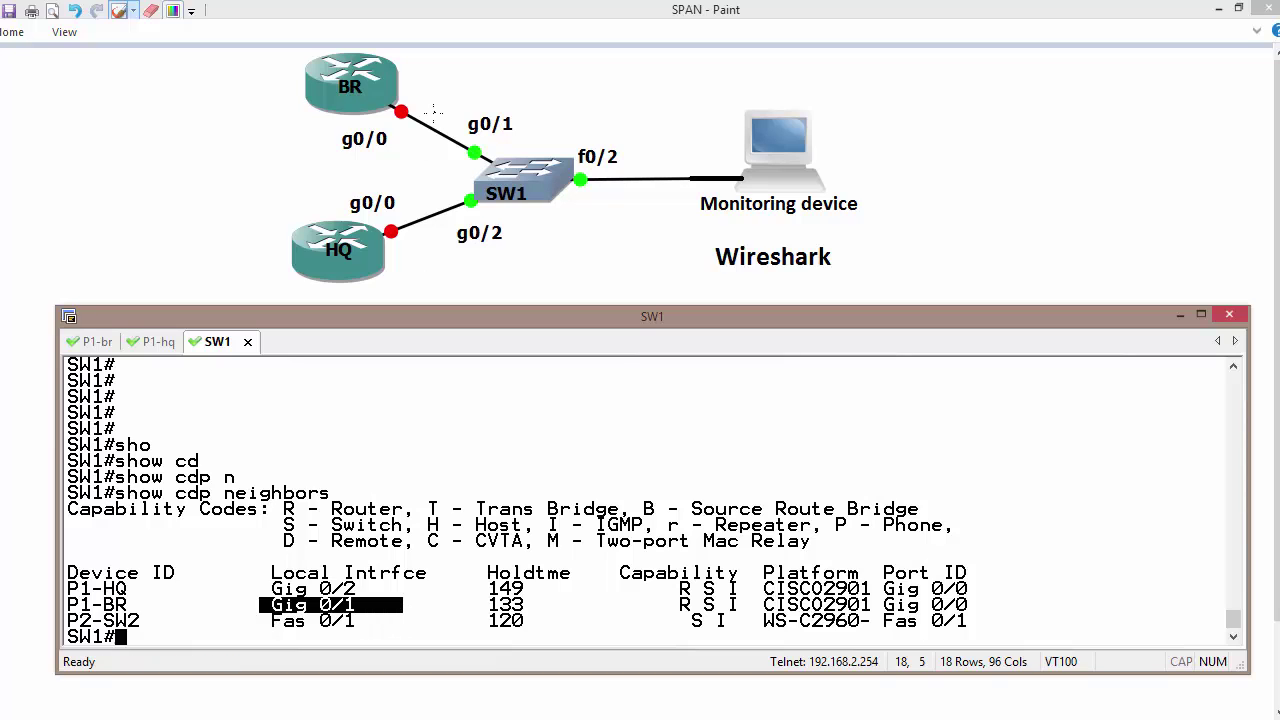
pyautogui.moveTo(415, 76); pyautogui.dragTo(470, 67)
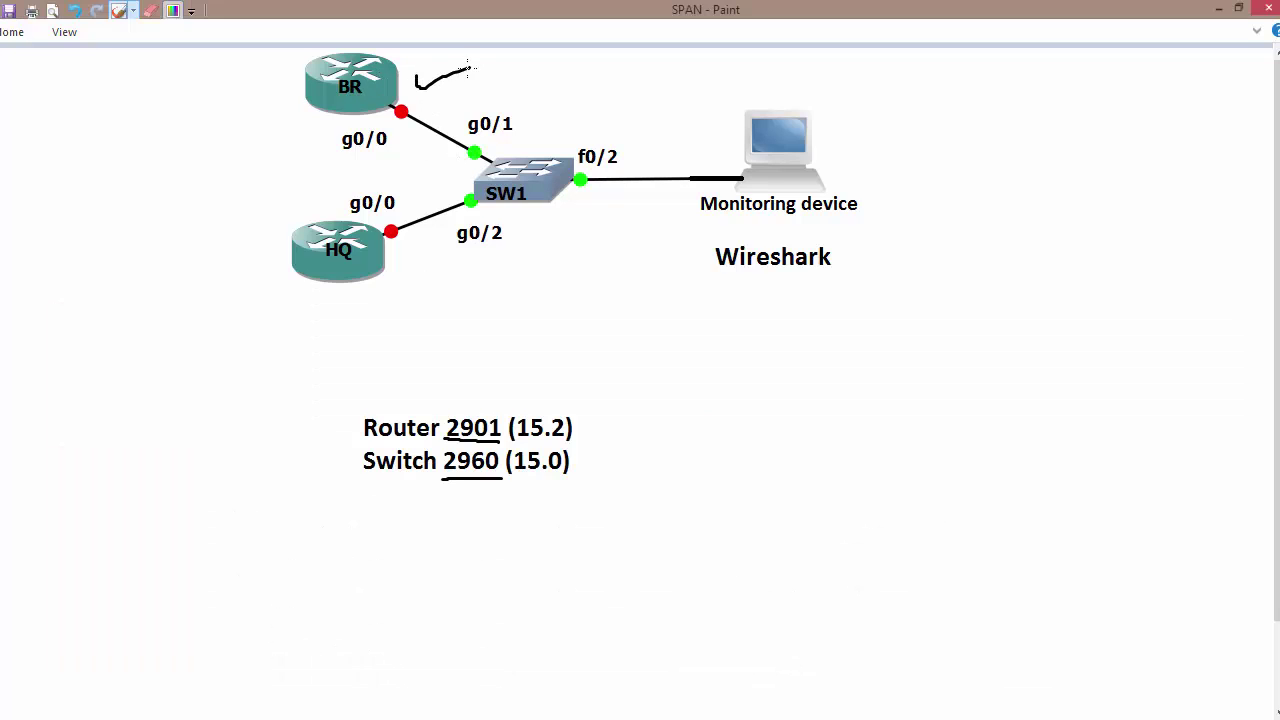
pyautogui.hotkey('alt', 'Tab')
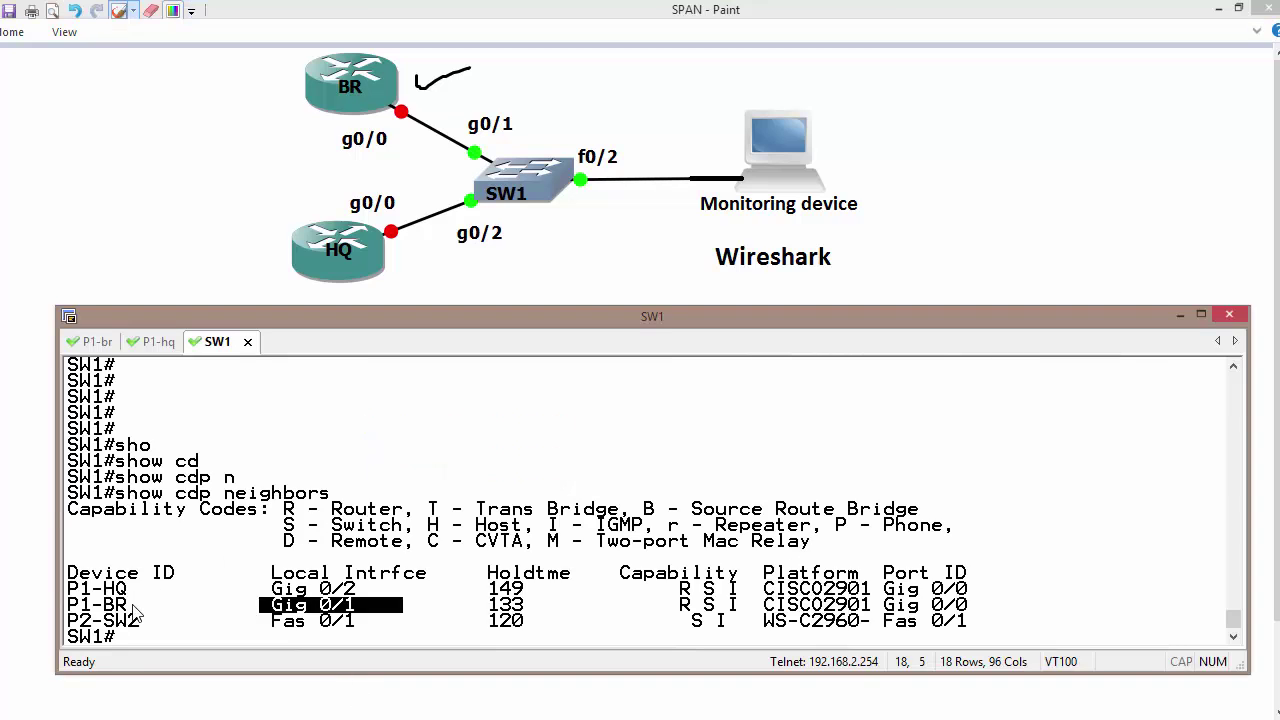
pyautogui.moveTo(91, 588); pyautogui.dragTo(378, 590)
pyautogui.click(416, 266)
pyautogui.moveTo(420, 212); pyautogui.dragTo(462, 183)
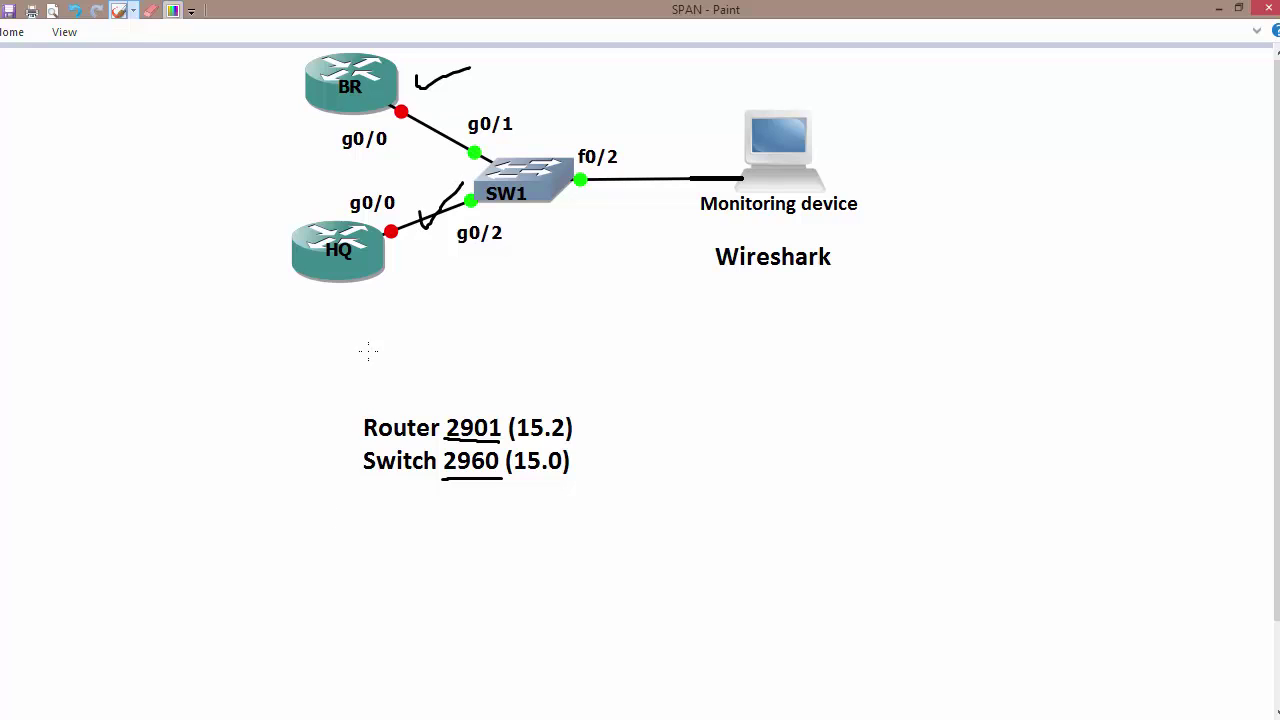
pyautogui.hotkey('alt', 'Tab')
pyautogui.moveTo(68, 620); pyautogui.dragTo(968, 625)
pyautogui.click(235, 641)
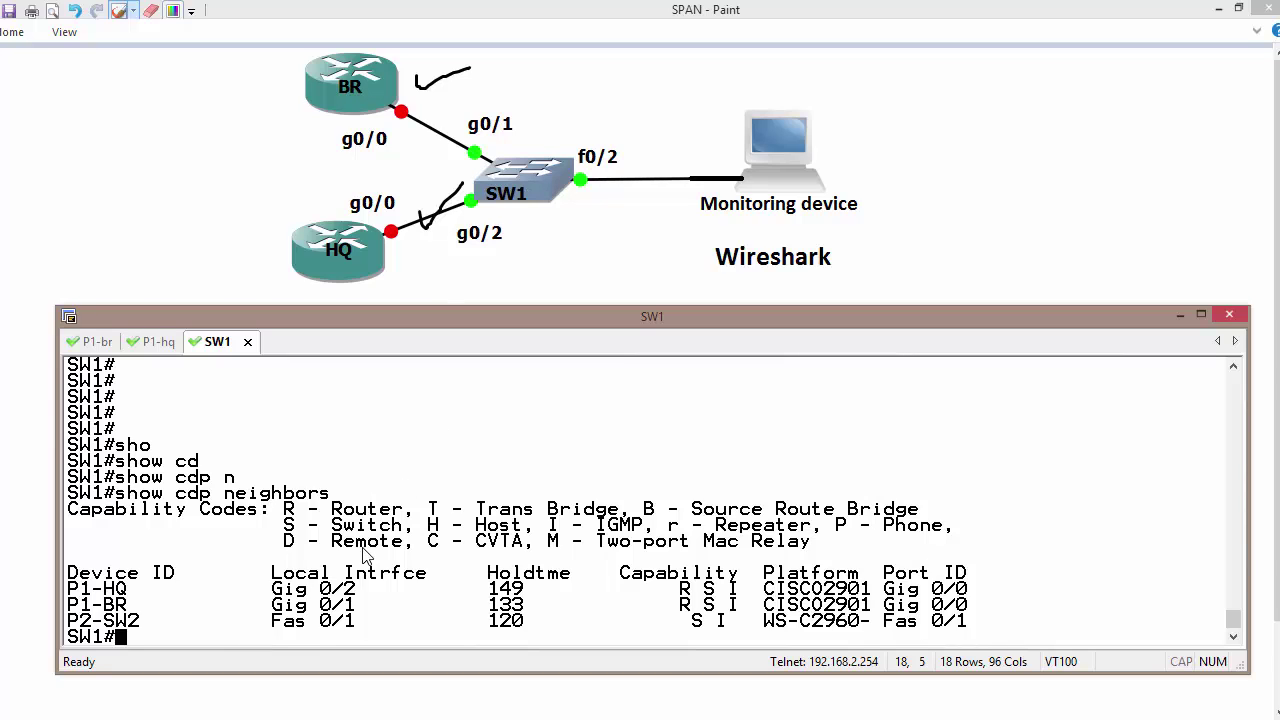
# Step: Run sib on P1-br and P1-hq, highlighting BR's address 1.1.1.1
pyautogui.click(101, 343)
pyautogui.write('sib')
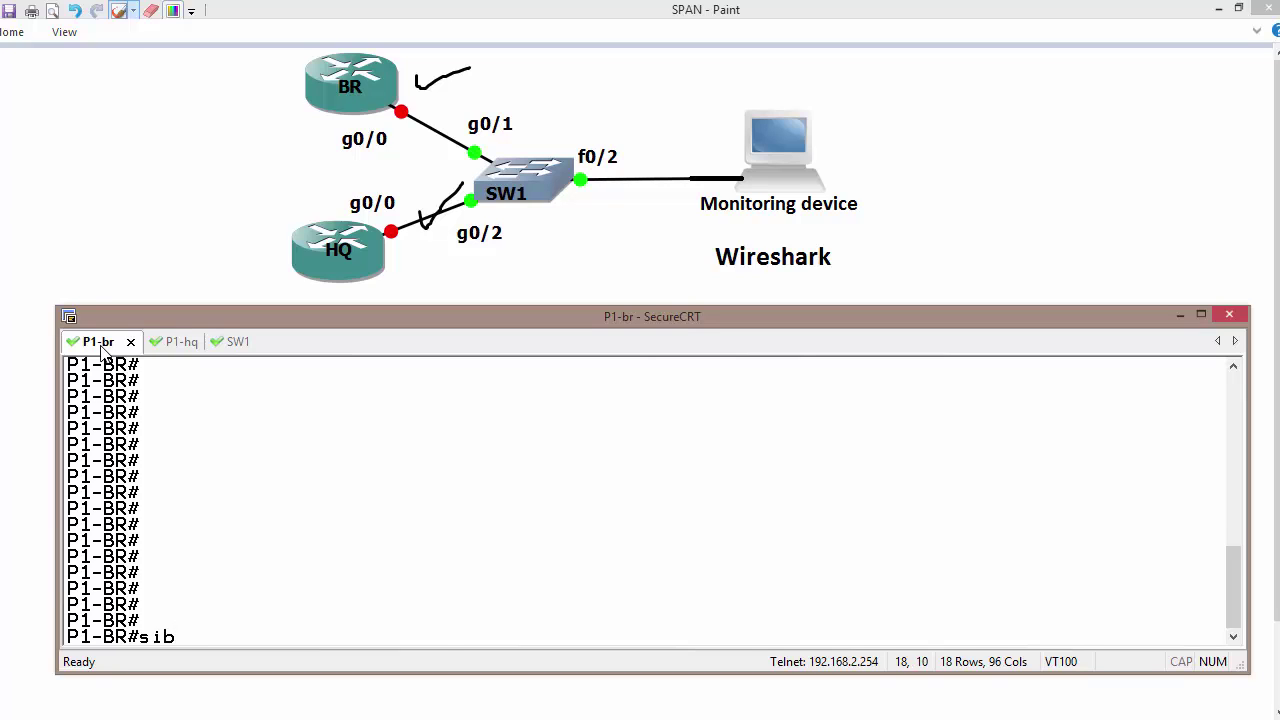
pyautogui.press('Return')
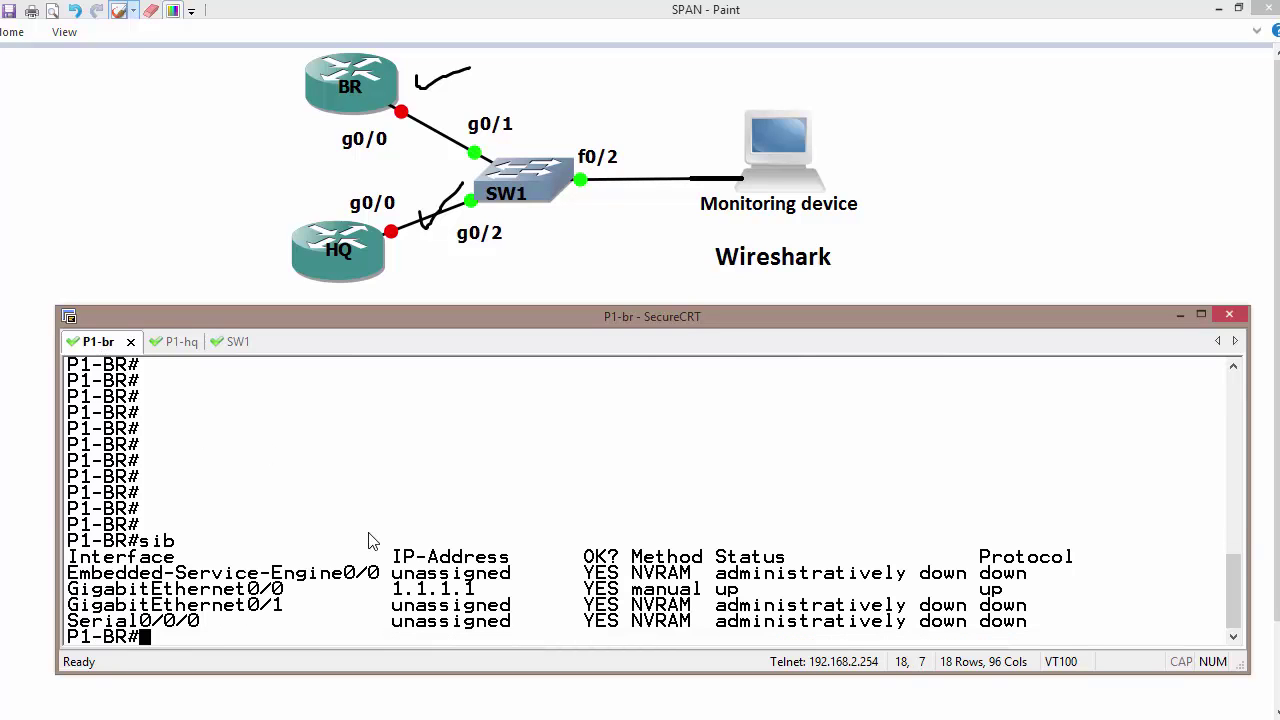
pyautogui.moveTo(390, 590); pyautogui.dragTo(490, 592)
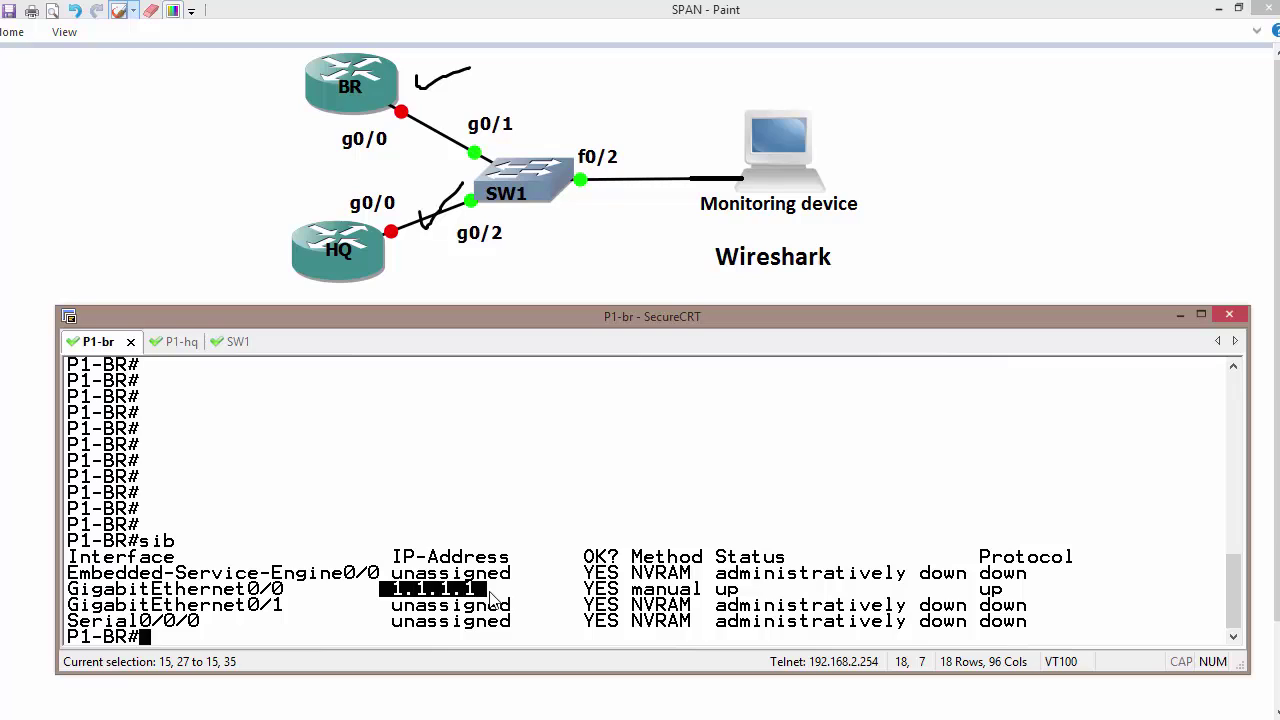
pyautogui.click(180, 341)
pyautogui.write('sib')
pyautogui.press('Return')
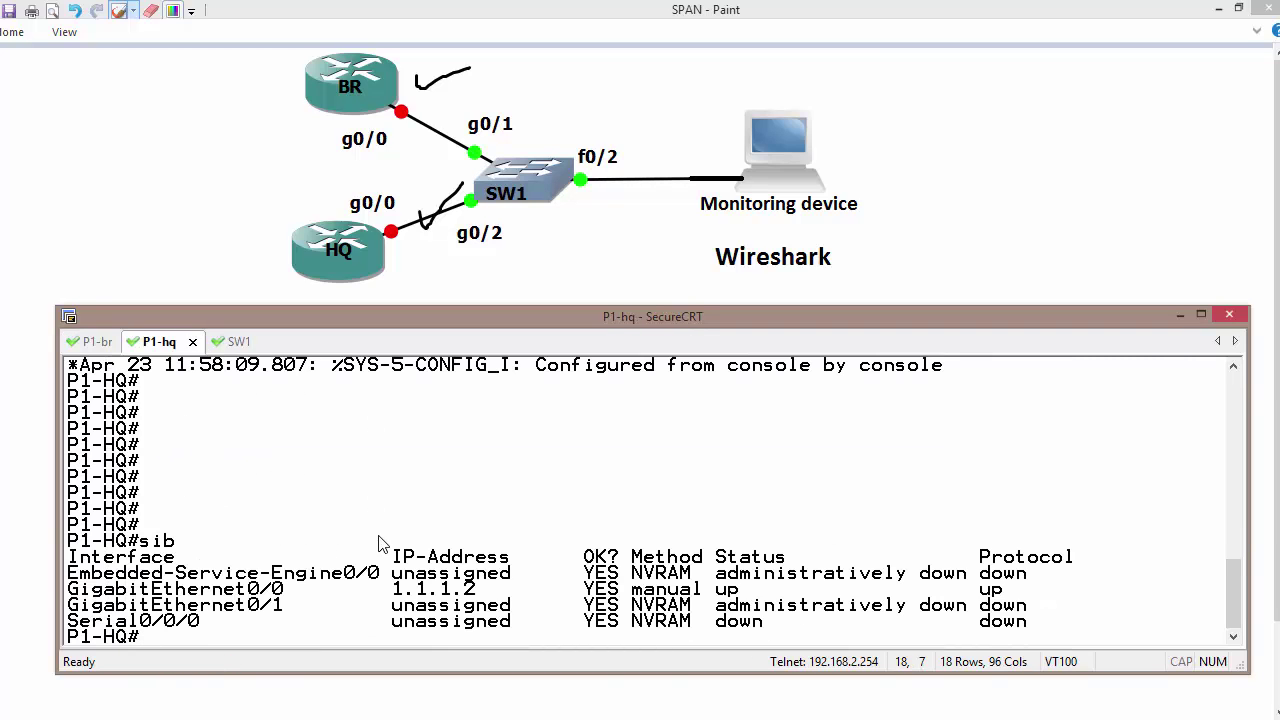
# Step: Ping 1.1.1.2 from P1-br and highlight the address and successful echo replies
pyautogui.hotkey('alt', '1')
pyautogui.write('pin')
pyautogui.press('BackSpace')
pyautogui.write('g 1.1.1.2')
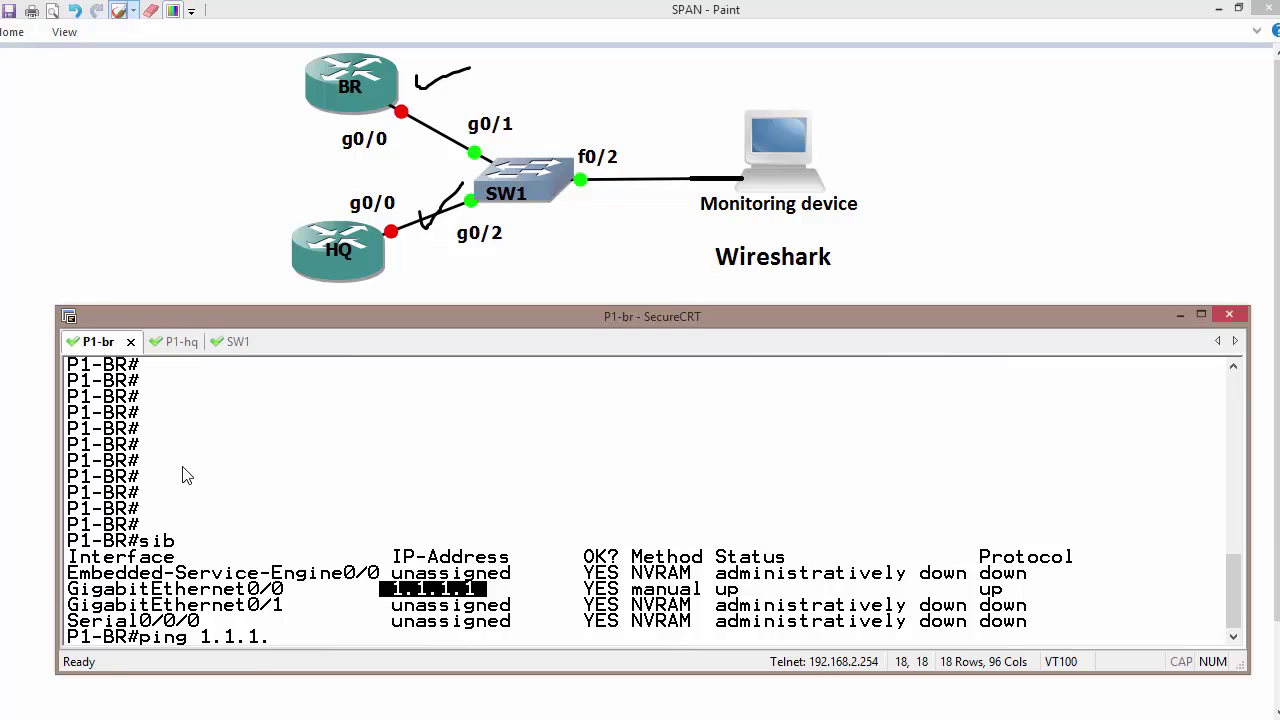
pyautogui.press('Return')
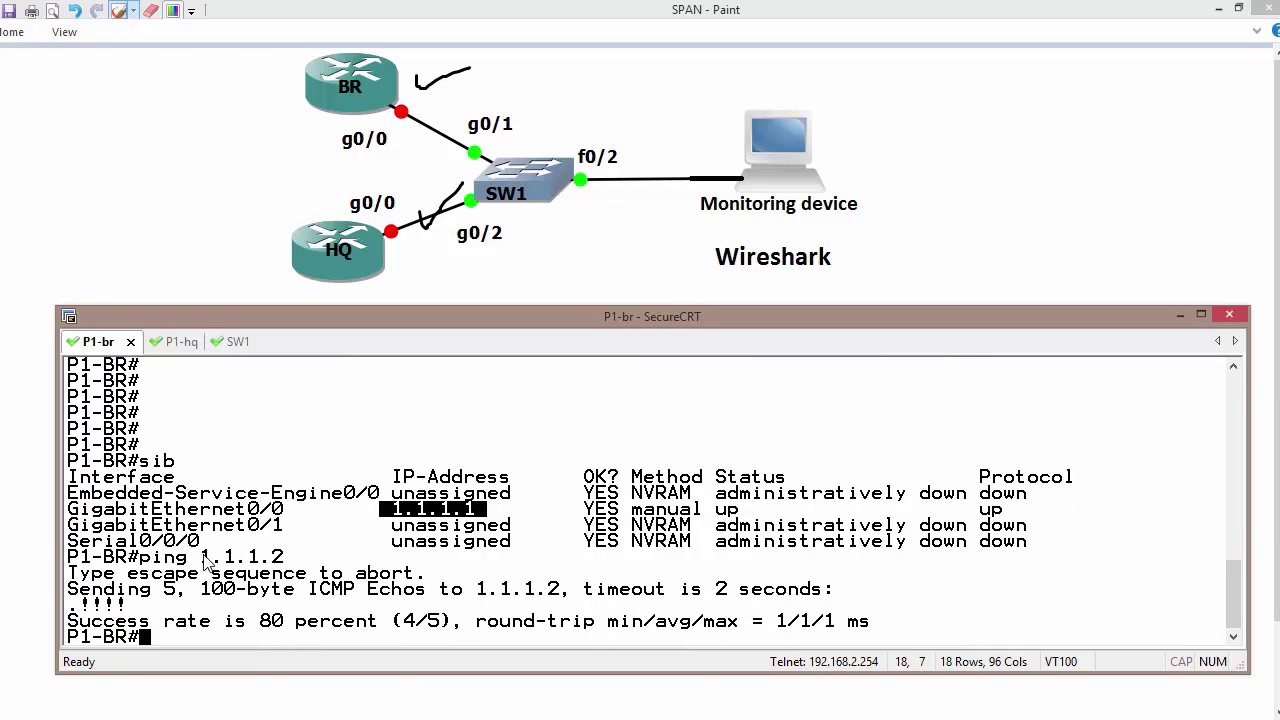
pyautogui.click(205, 558)
pyautogui.doubleClick(208, 559)
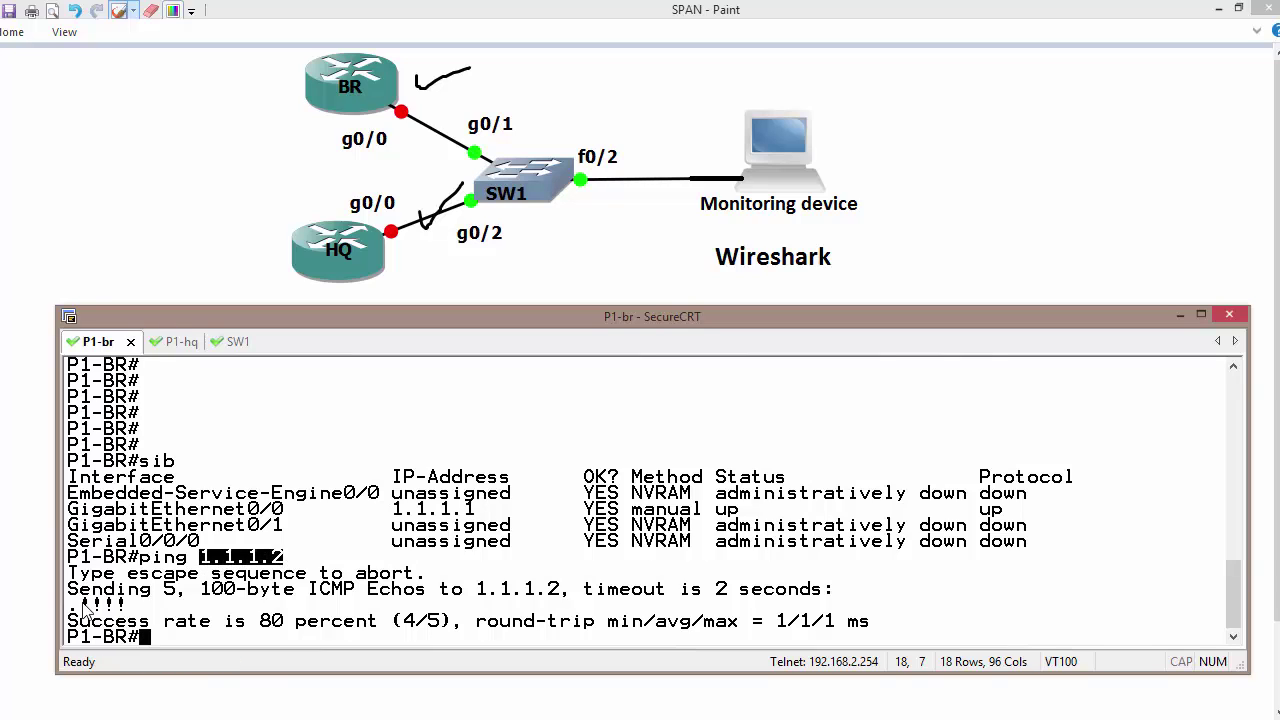
pyautogui.moveTo(80, 604); pyautogui.dragTo(213, 601)
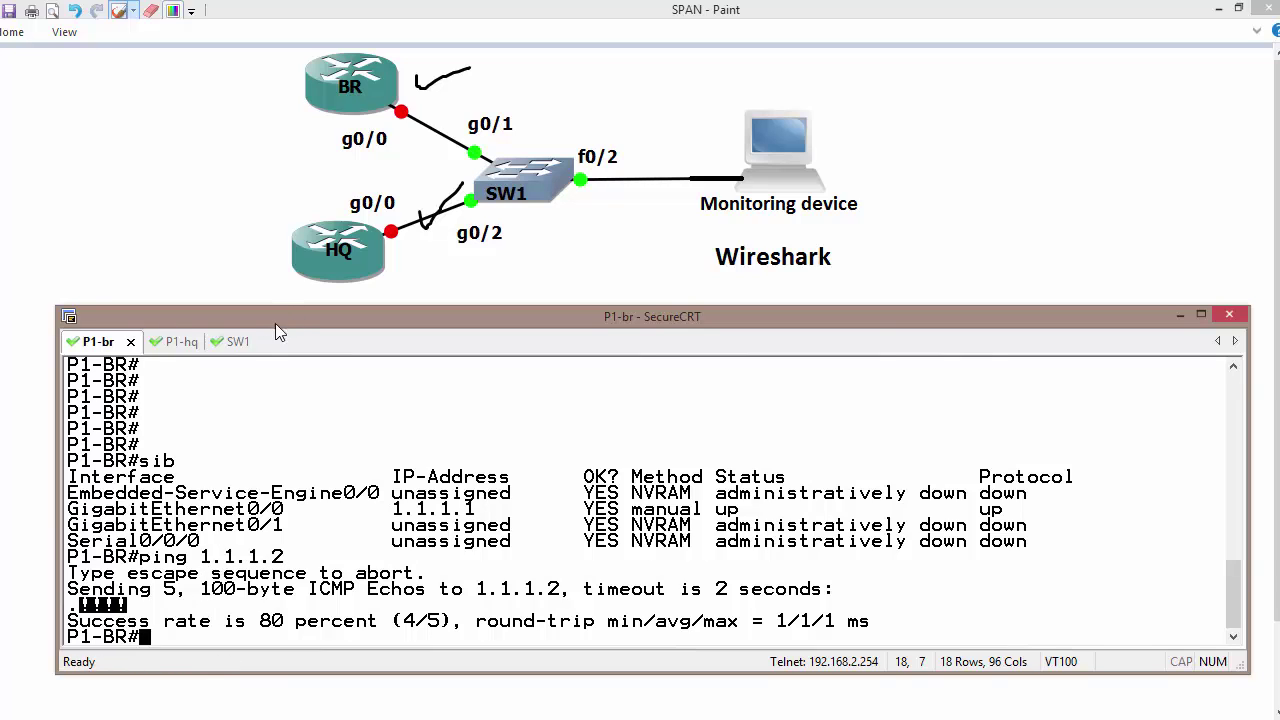
# Step: Put SW1 into global configuration mode with 'c'
pyautogui.click(238, 343)
pyautogui.press('Return')
pyautogui.press('Return')
pyautogui.write('c')
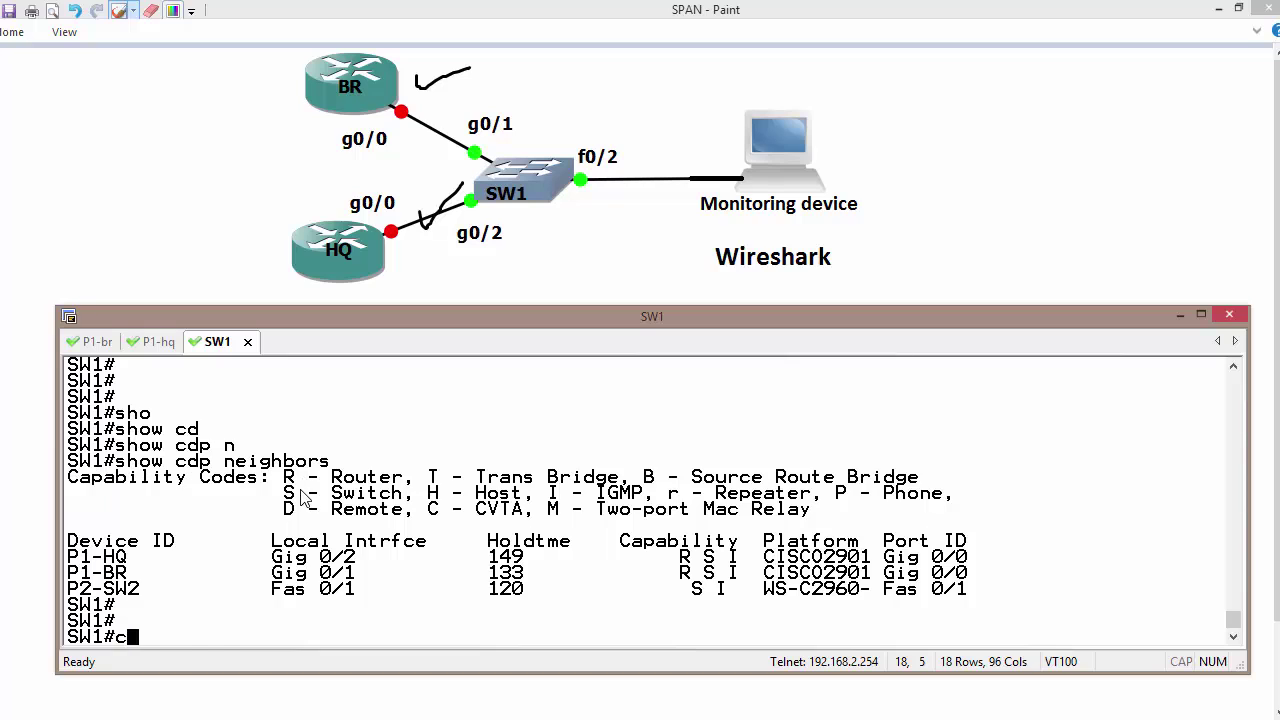
pyautogui.press('Return')
pyautogui.press('Return')
pyautogui.press('Return')
pyautogui.press('Return')
pyautogui.press('Return')
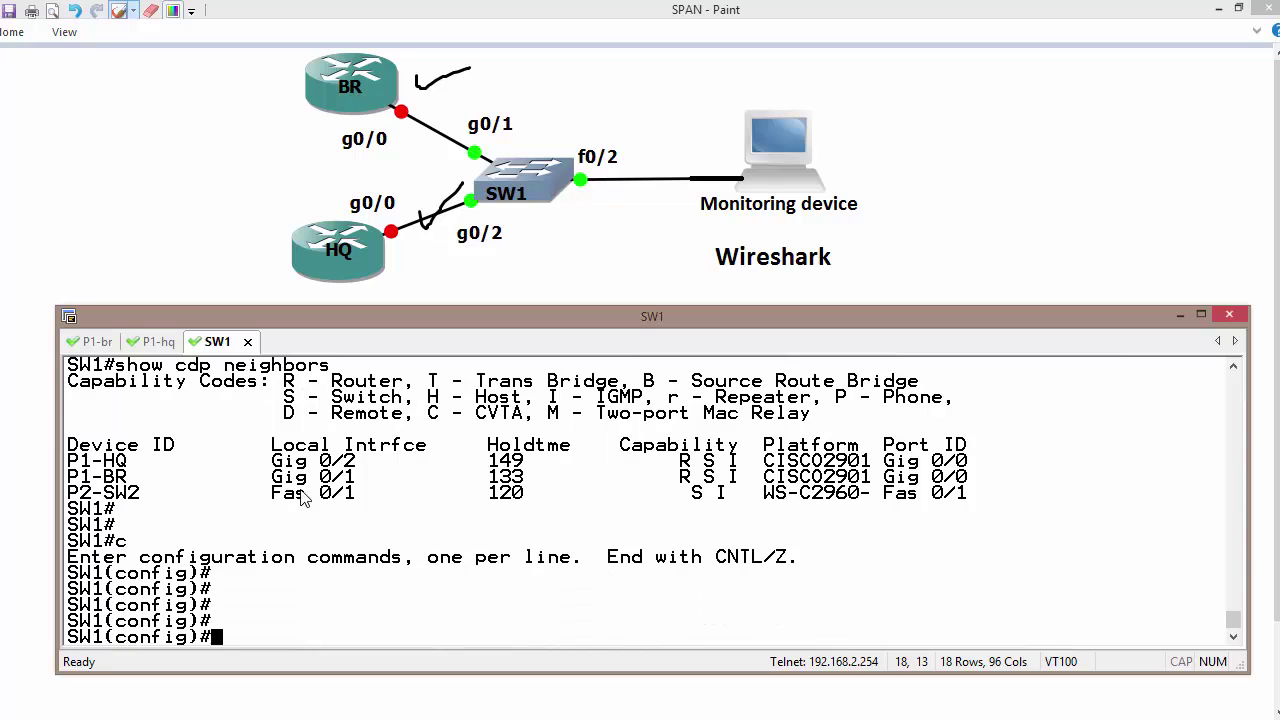
# Step: Query 'monitor session ?' on SW1 and highlight the allowed 1-66 session range
pyautogui.write('mo')
pyautogui.press('Tab')
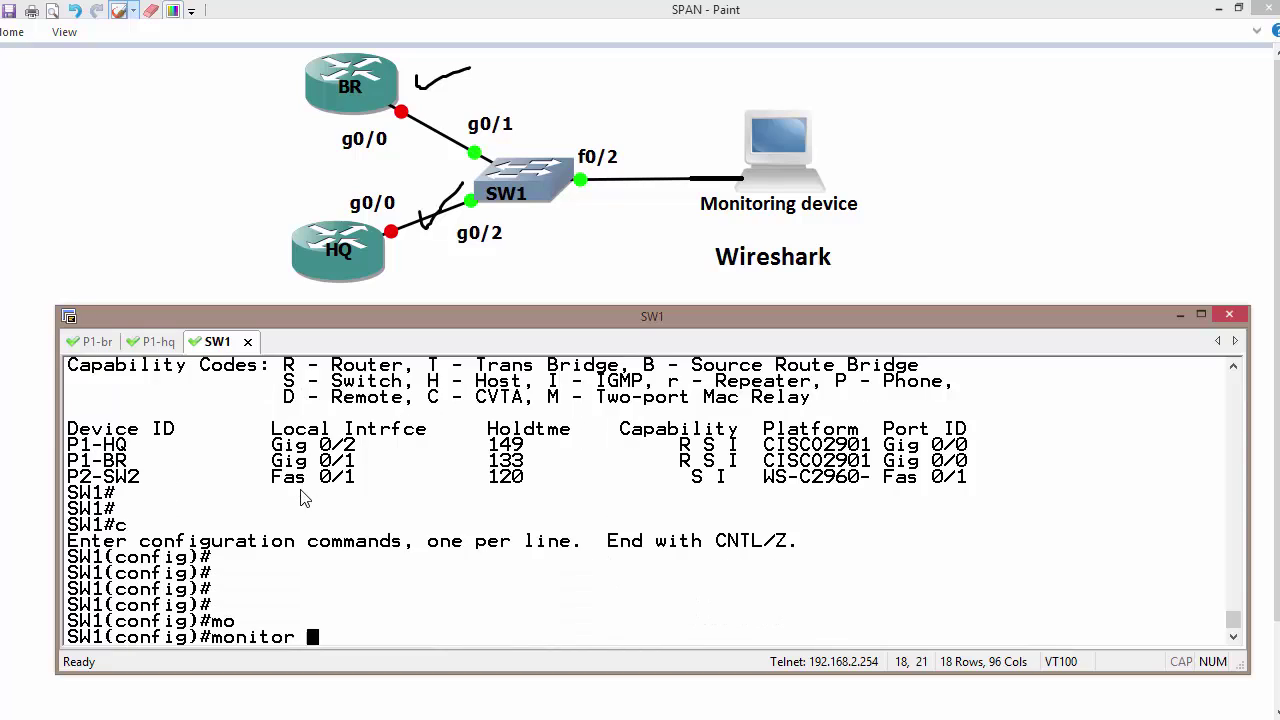
pyautogui.write('se')
pyautogui.press('Tab')
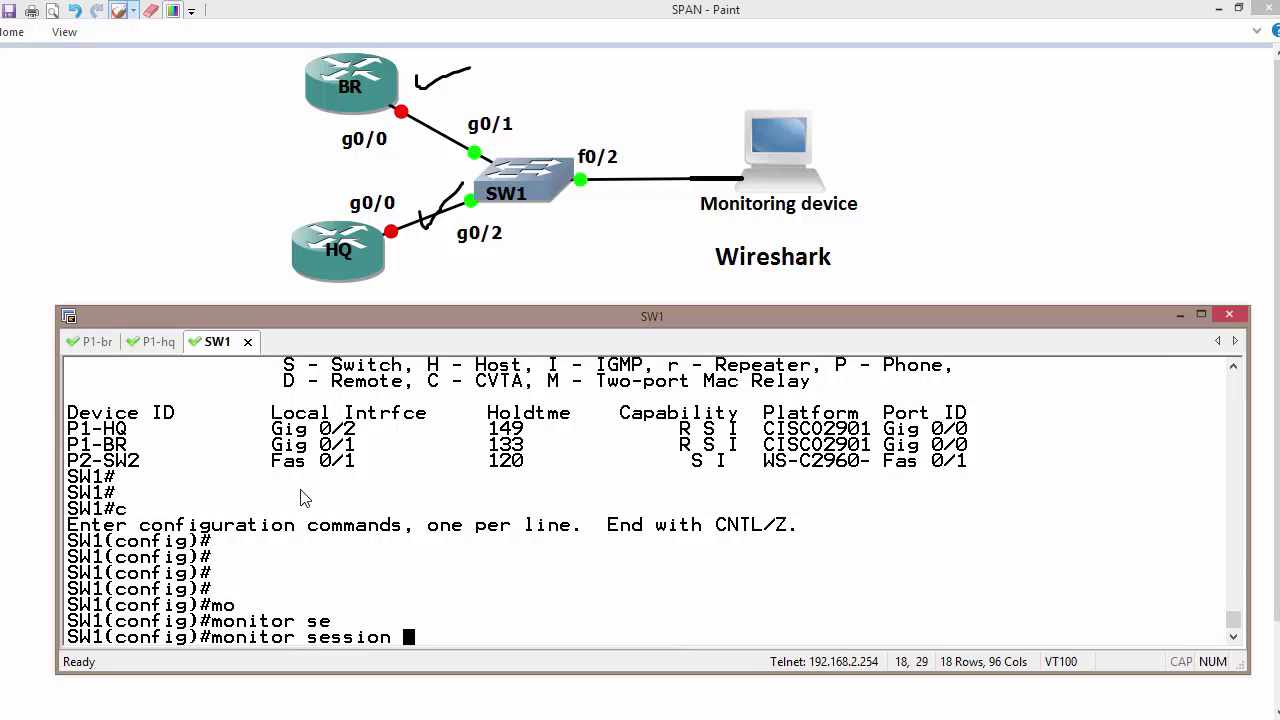
pyautogui.write('?')
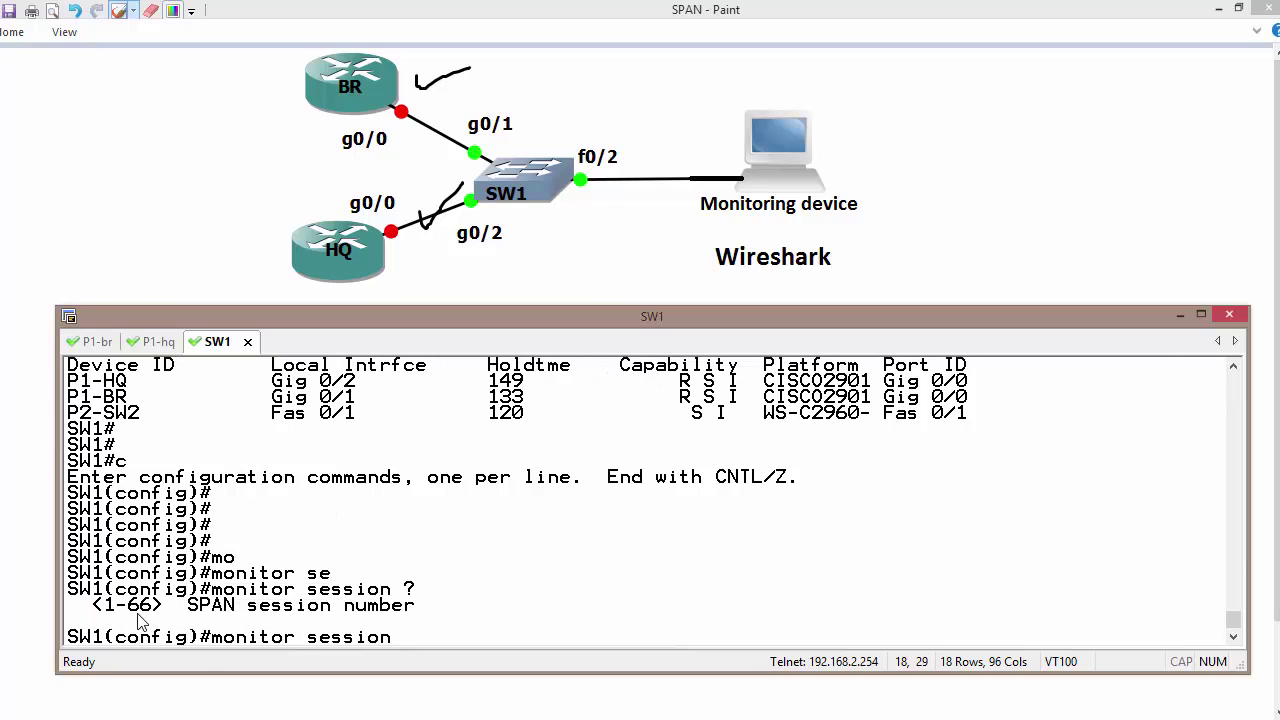
pyautogui.moveTo(94, 606); pyautogui.dragTo(155, 610)
pyautogui.click(335, 624)
pyautogui.moveTo(92, 606); pyautogui.dragTo(155, 611)
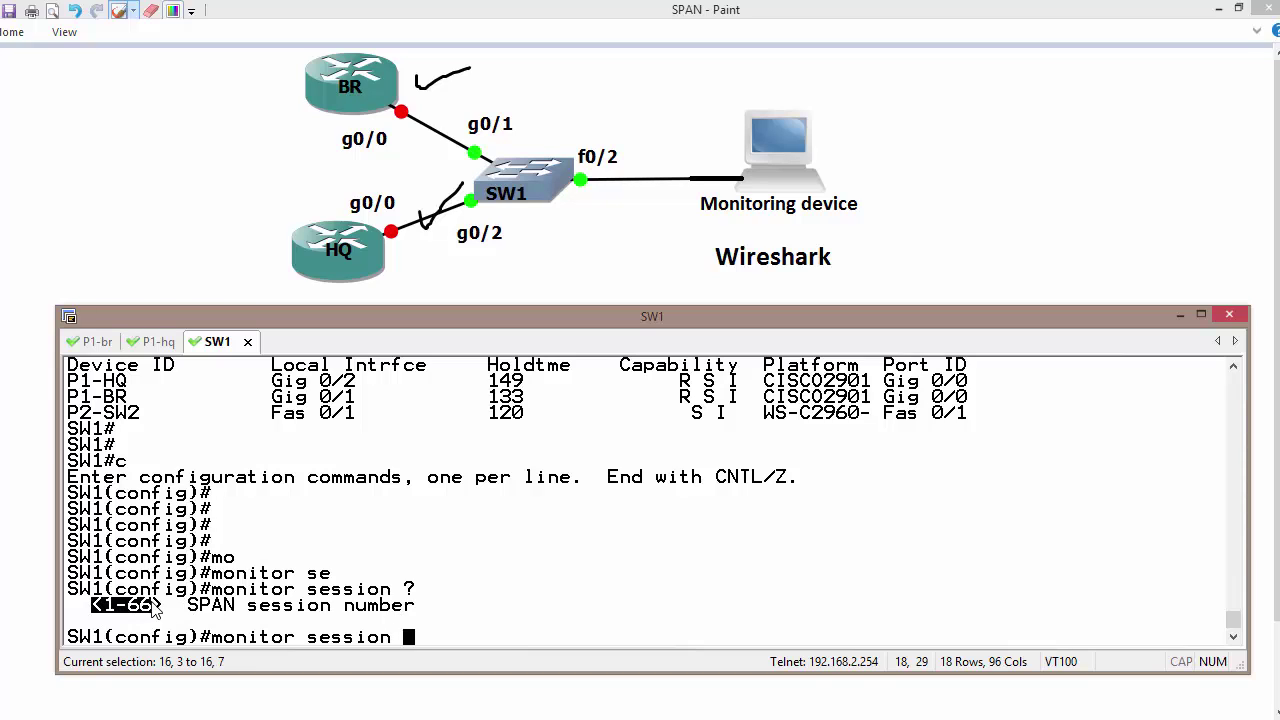
pyautogui.click(443, 625)
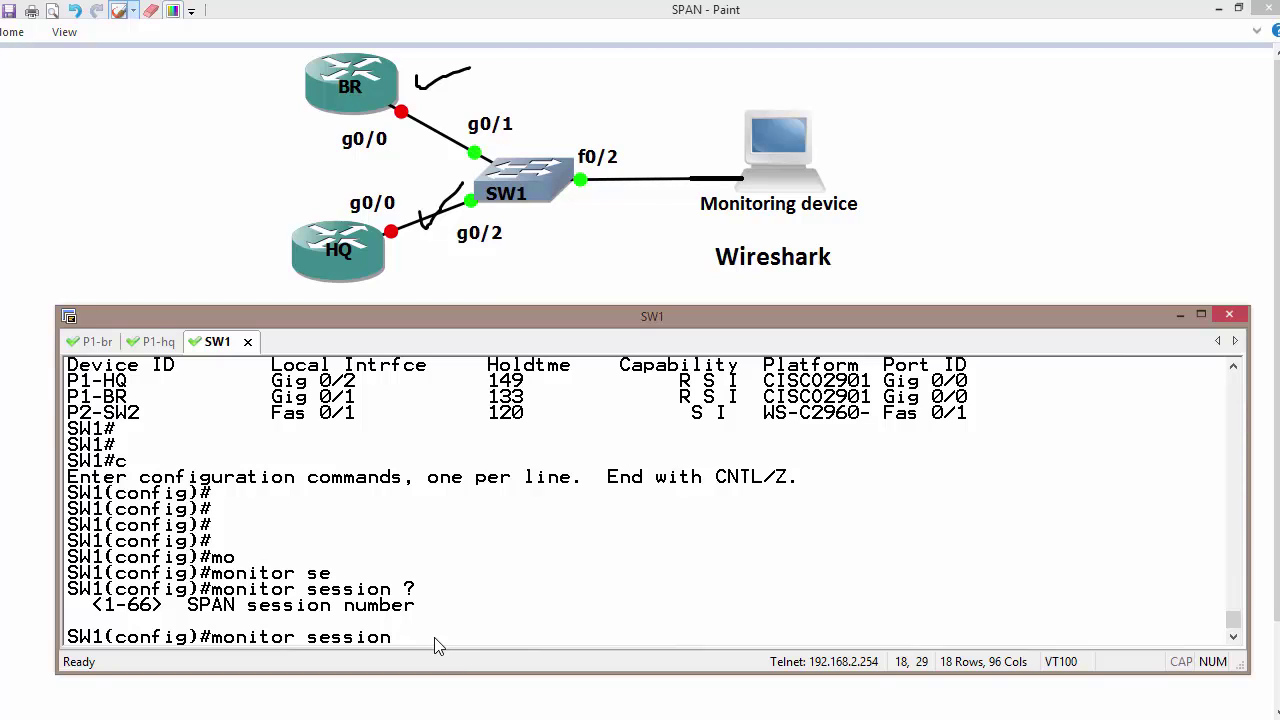
# Step: Query 'monitor session 10 ?', highlight the source option, and complete 'monitor session 10 source'
pyautogui.write('1')
pyautogui.press('BackSpace')
pyautogui.write('10 ?')
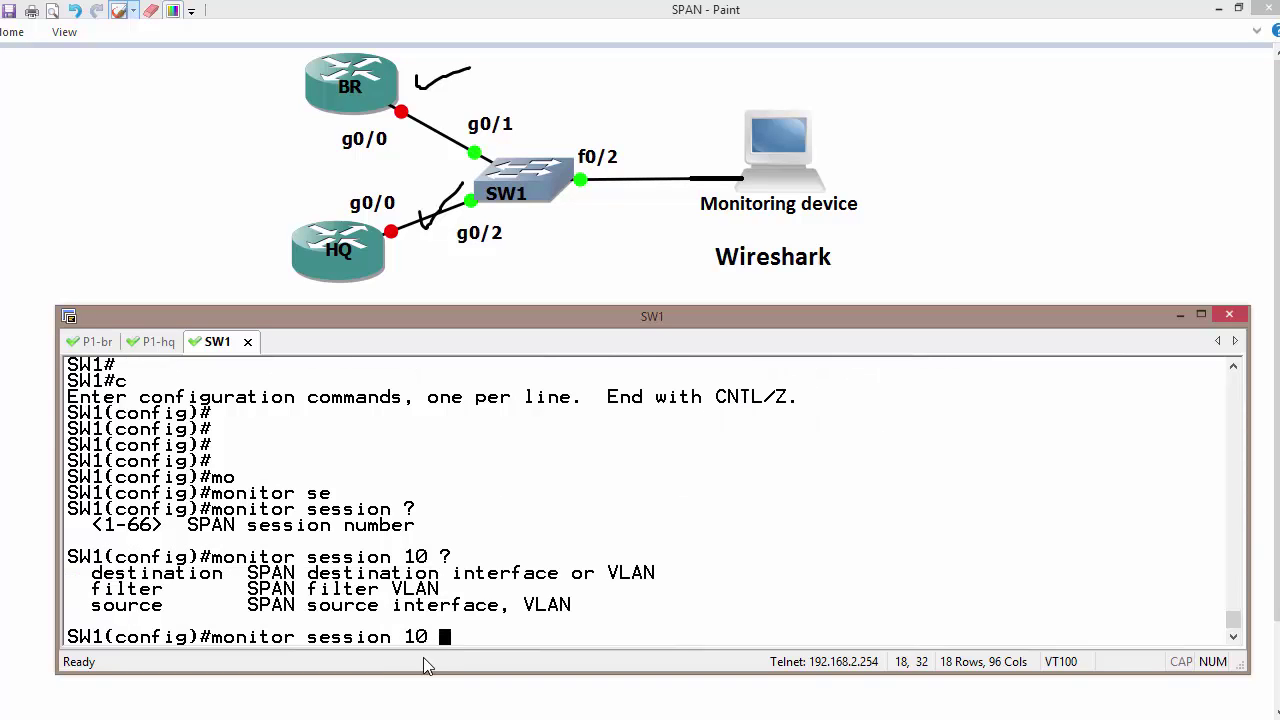
pyautogui.doubleClick(99, 613)
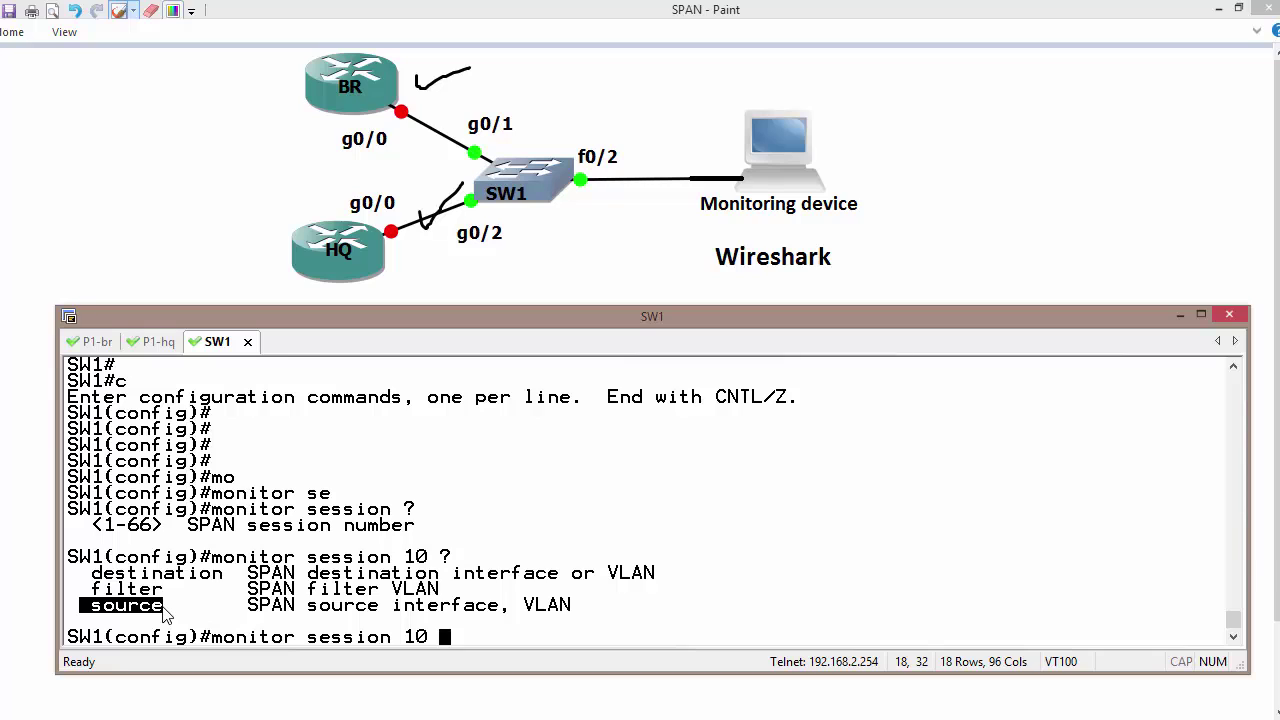
pyautogui.write('so')
pyautogui.press('Tab')
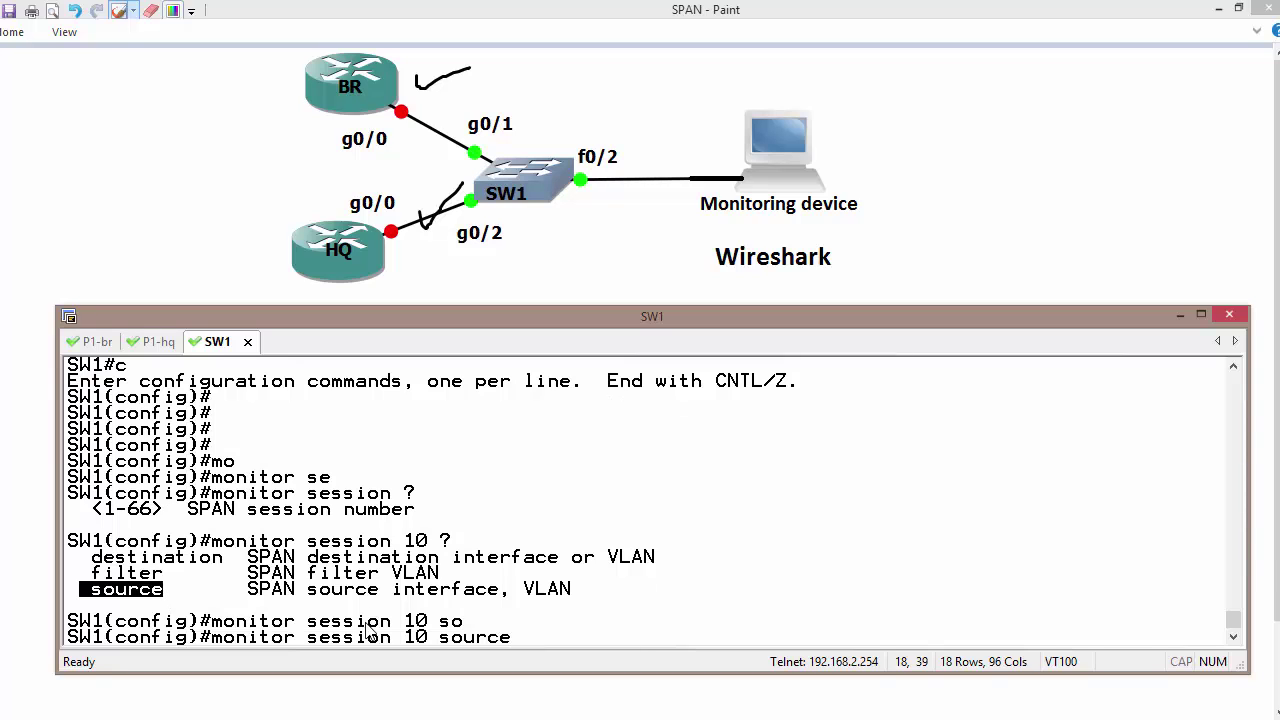
# Step: Review monitor session 10's source options: interface, vlan and remote
pyautogui.write('?')
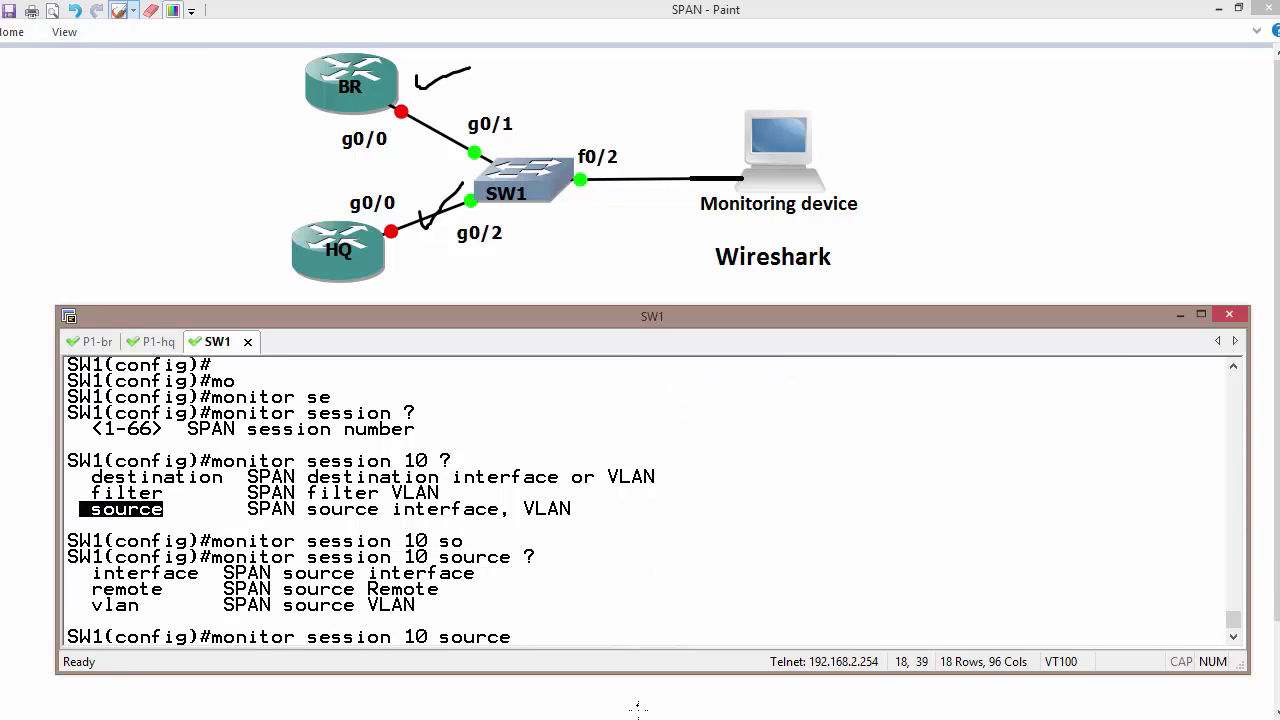
pyautogui.moveTo(93, 578); pyautogui.dragTo(200, 582)
pyautogui.moveTo(82, 605); pyautogui.dragTo(178, 610)
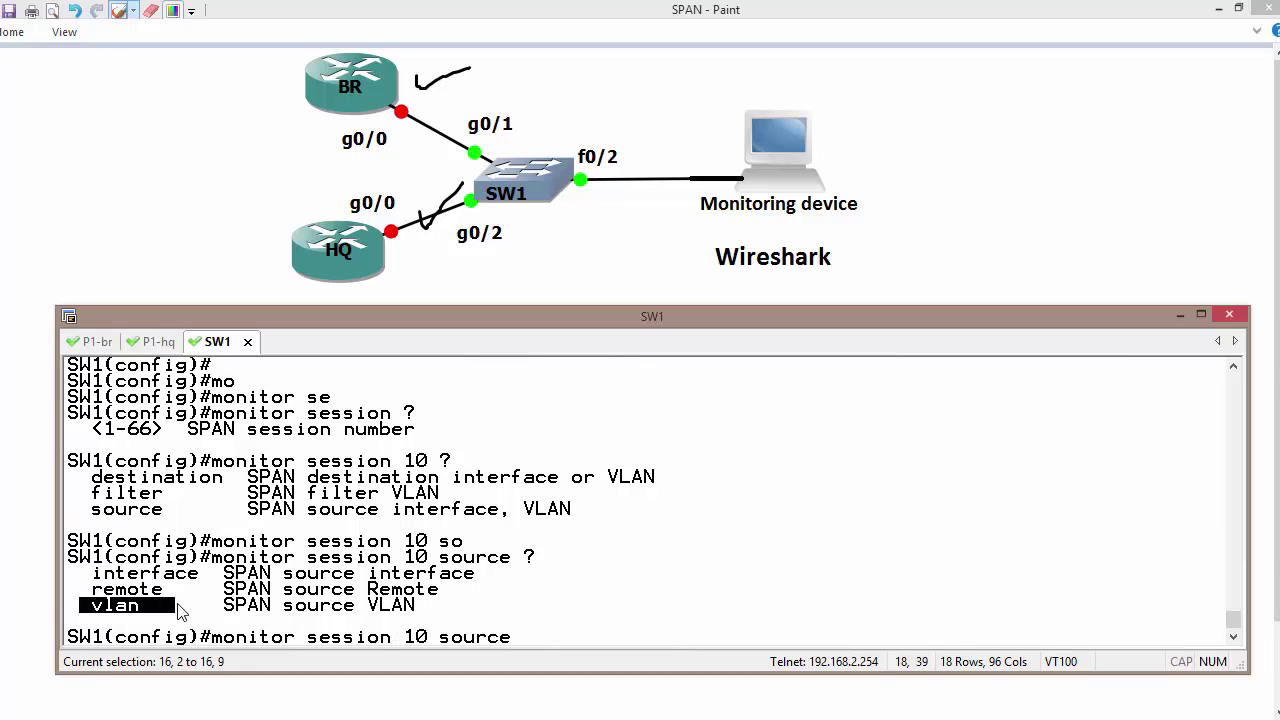
pyautogui.moveTo(92, 590); pyautogui.dragTo(181, 594)
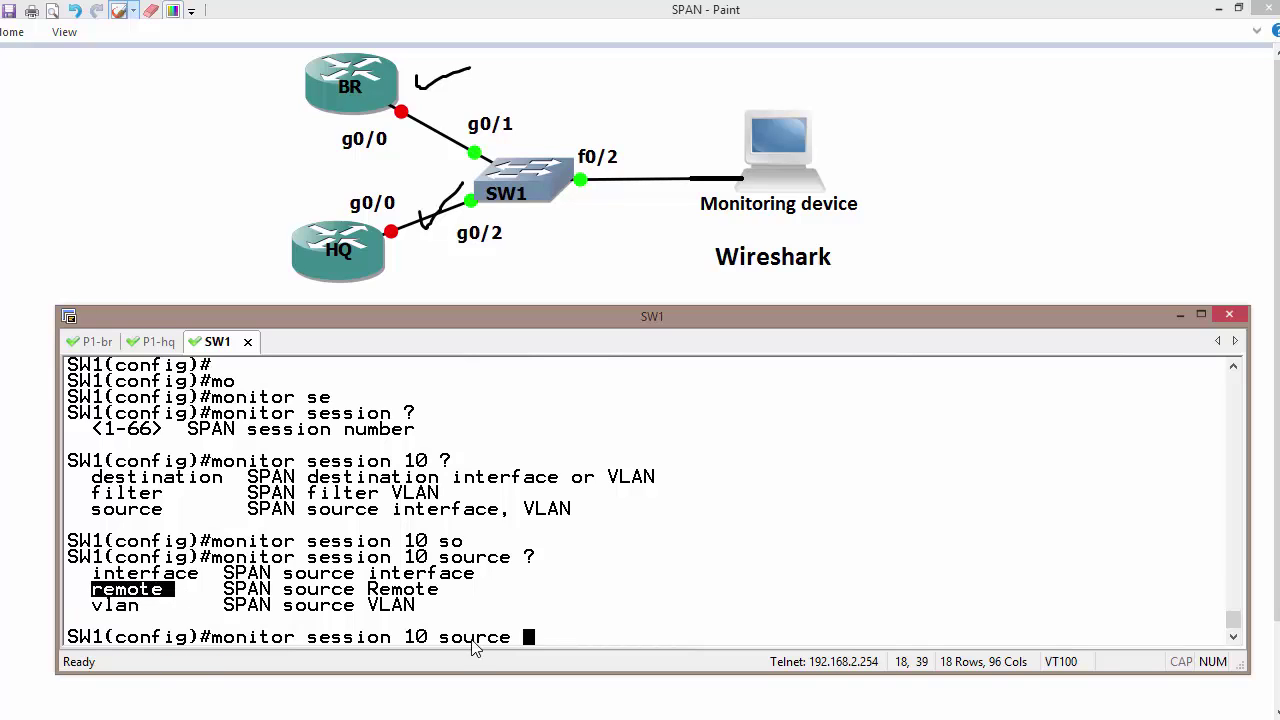
pyautogui.click(537, 650)
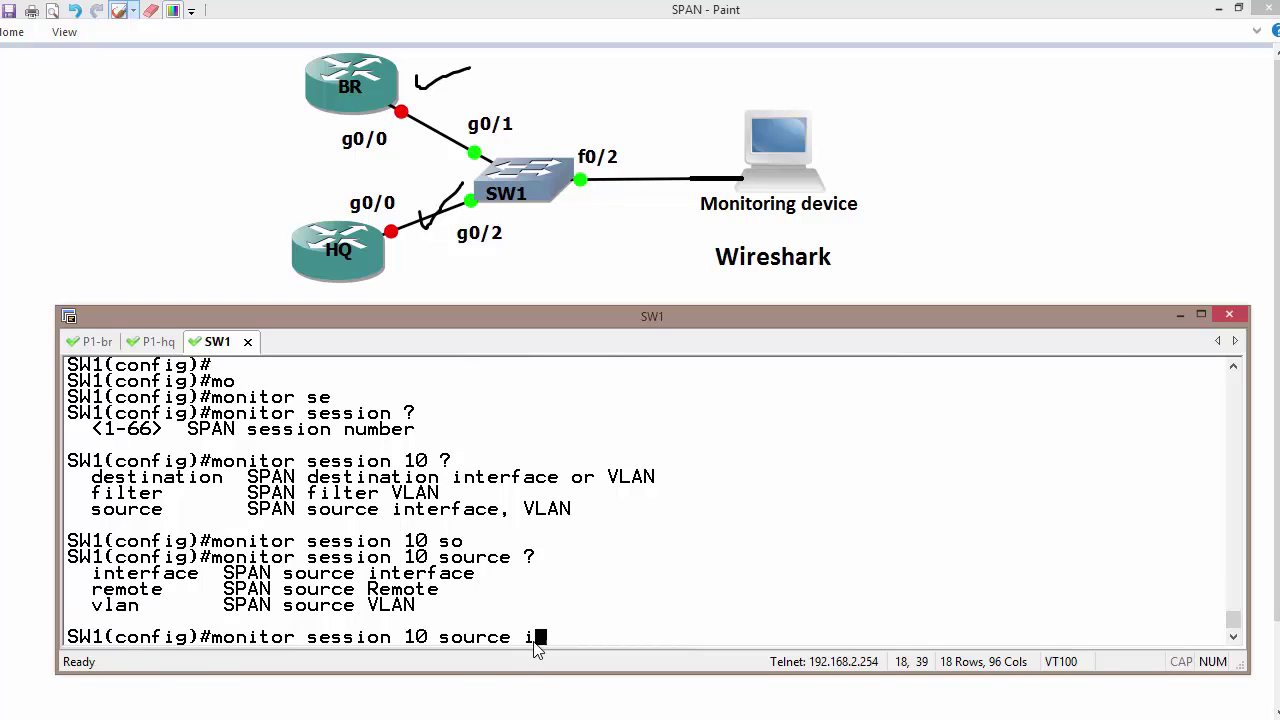
# Step: Specify source interface g0/1 and review the direction options (range, rx, tx)
pyautogui.write('in')
pyautogui.press('Tab')
pyautogui.write('?')
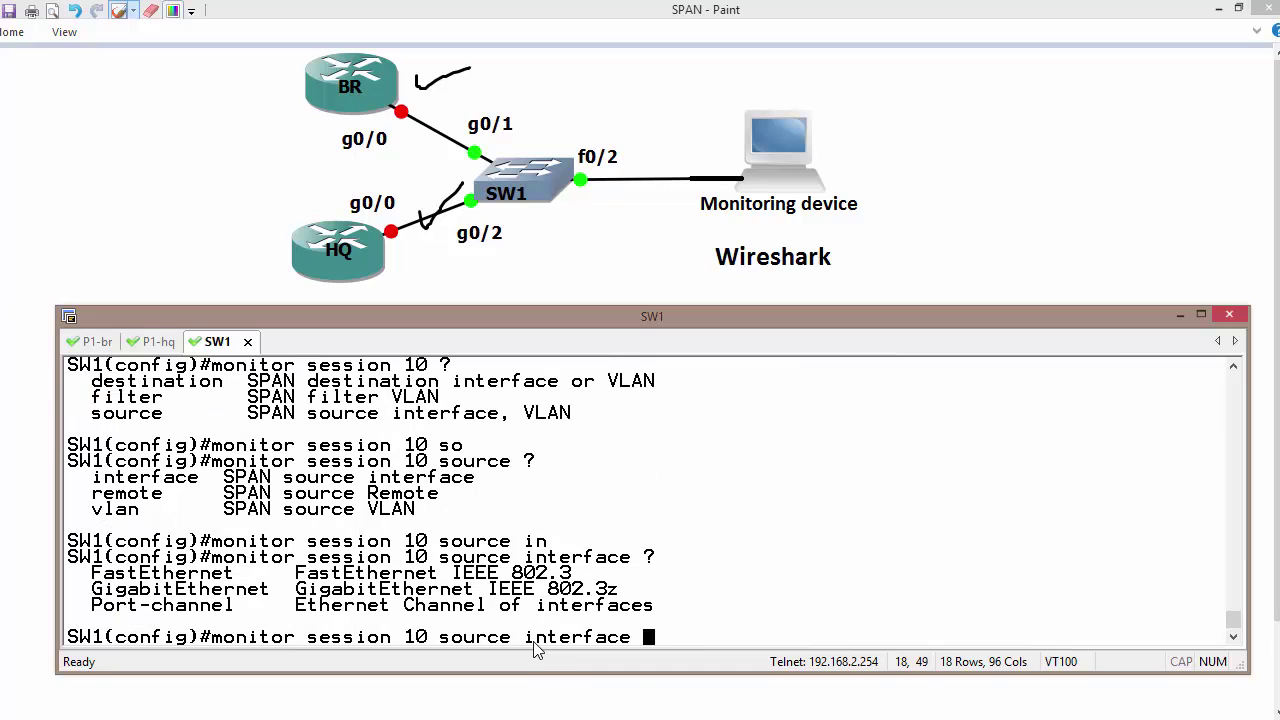
pyautogui.write('g0/1')
pyautogui.write('?')
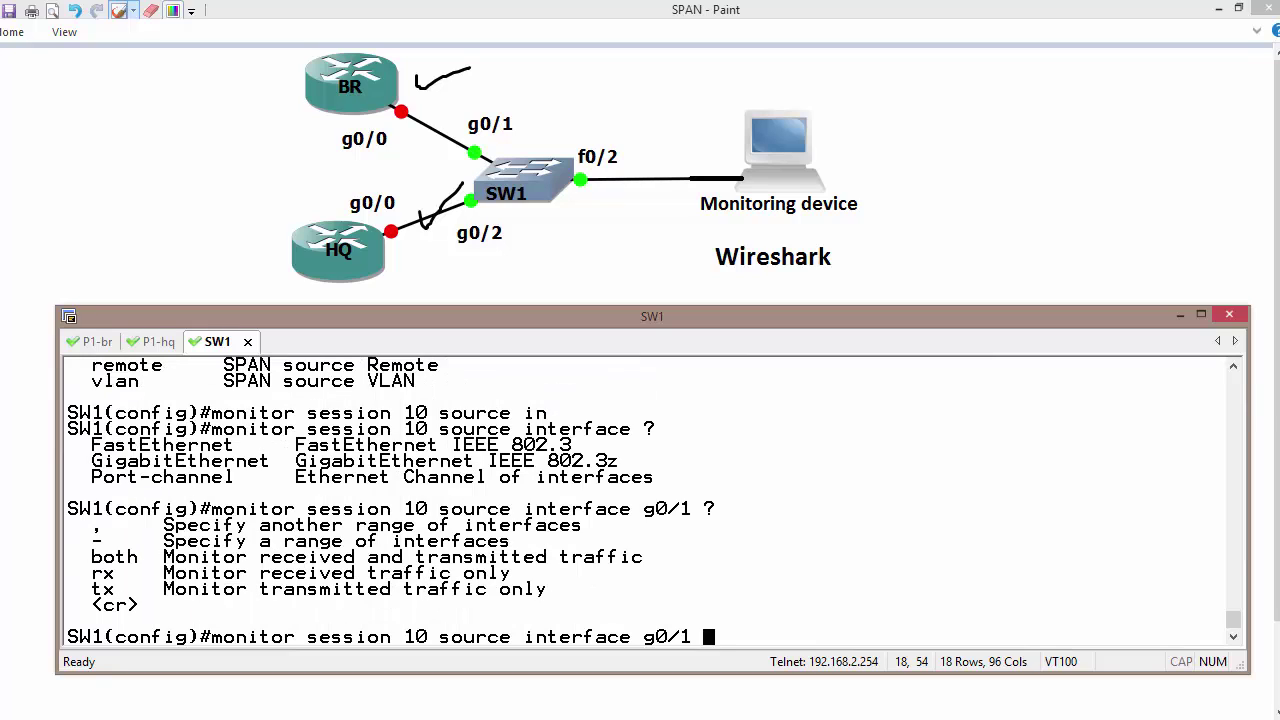
pyautogui.moveTo(95, 545); pyautogui.dragTo(590, 537)
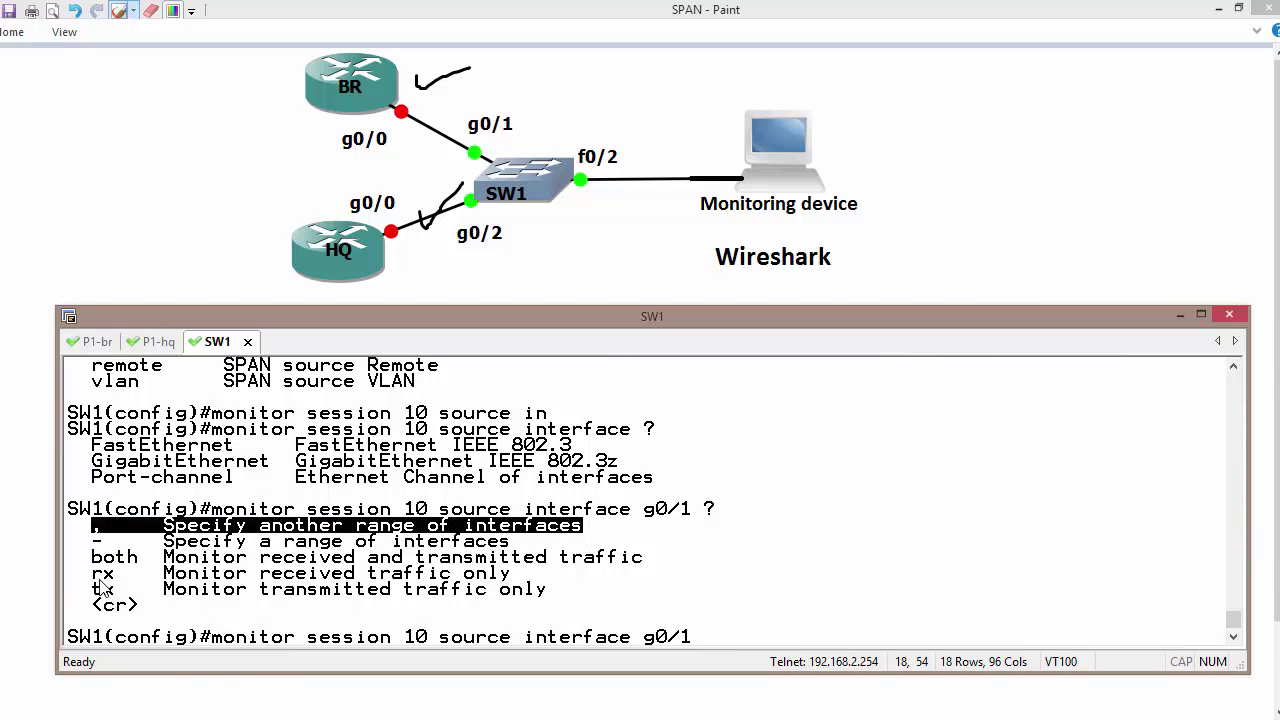
pyautogui.moveTo(92, 574); pyautogui.dragTo(405, 585)
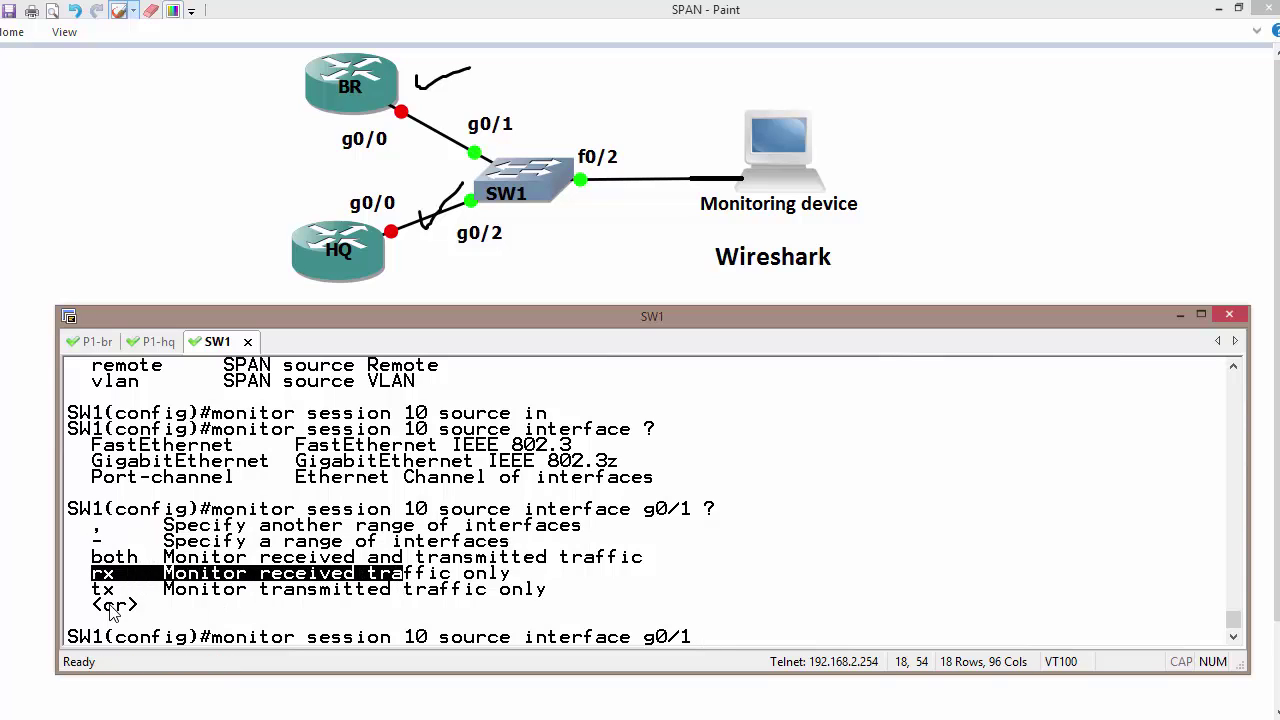
pyautogui.moveTo(93, 590); pyautogui.dragTo(316, 597)
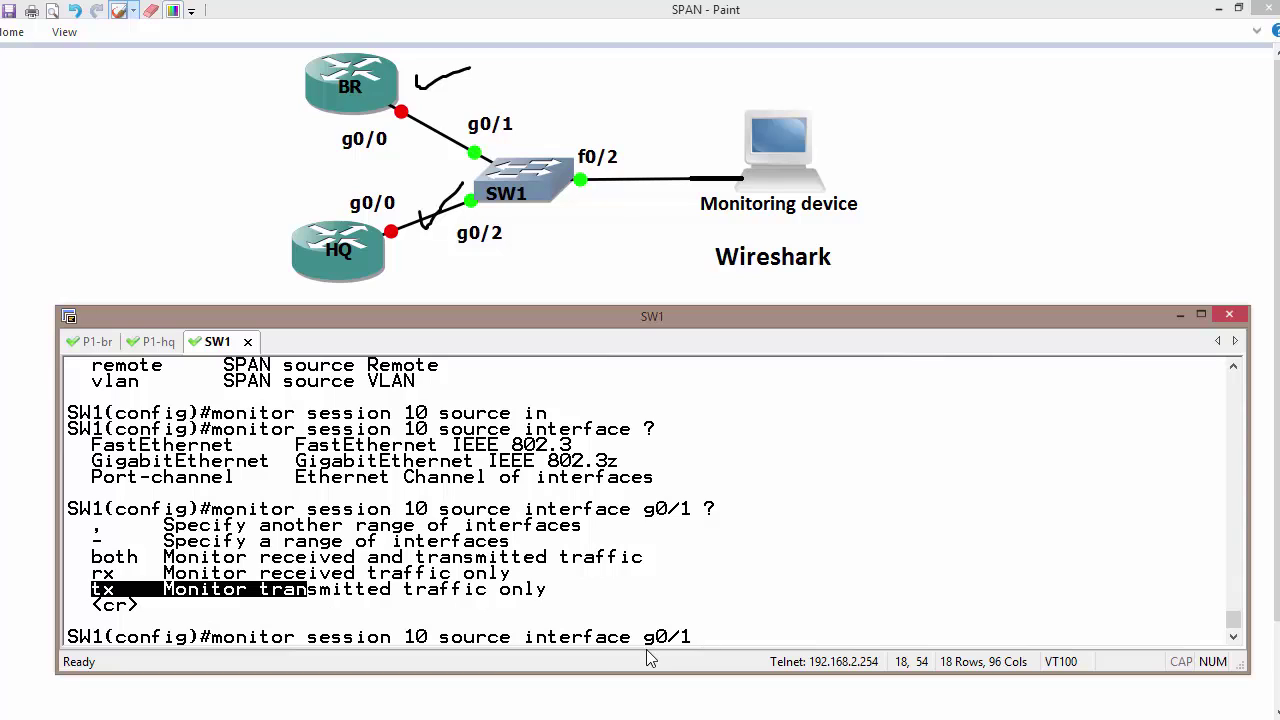
# Step: Finish with direction 'both', enter the command, and highlight session 10 and both
pyautogui.write('bo')
pyautogui.press('Tab')
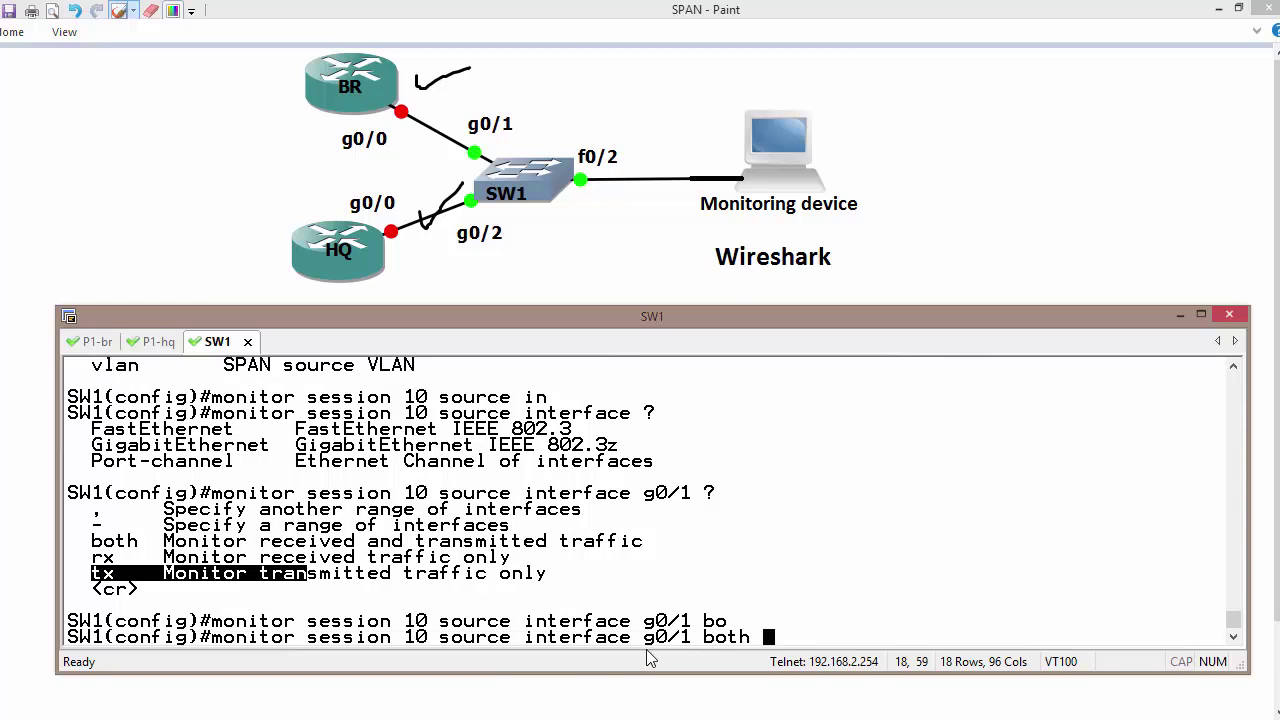
pyautogui.write('?')
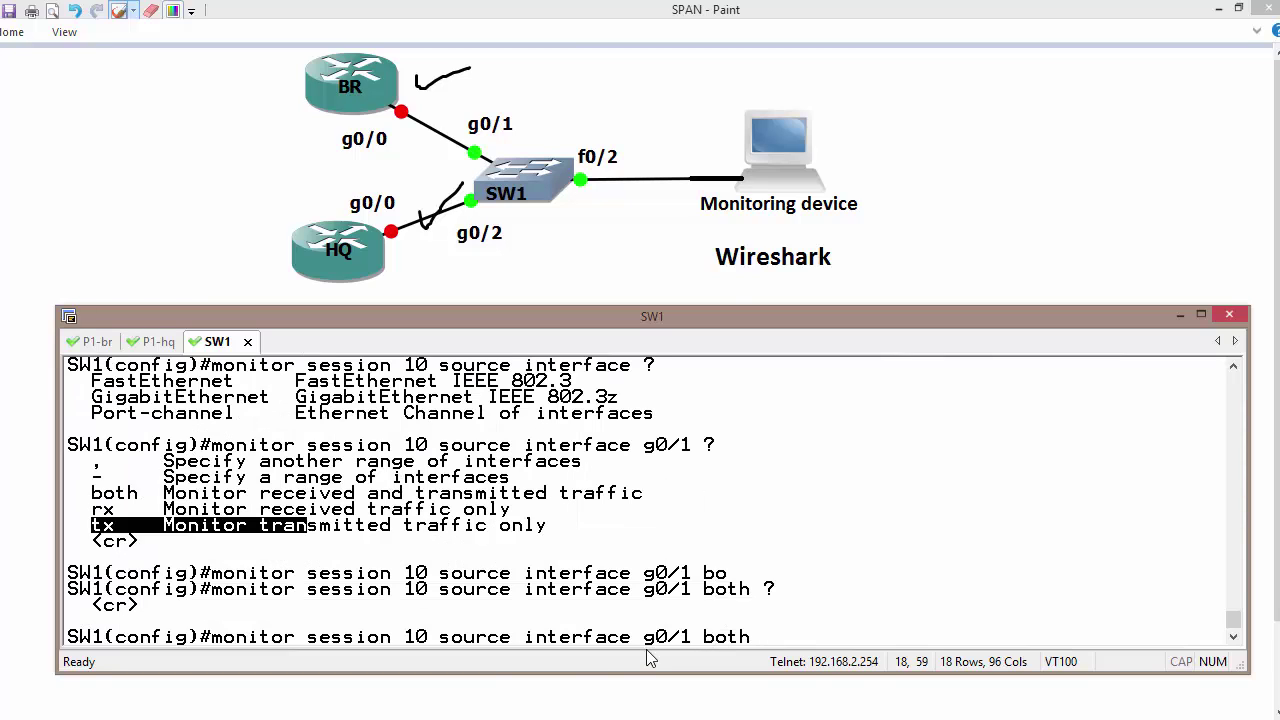
pyautogui.press('Return')
pyautogui.moveTo(308, 621); pyautogui.dragTo(692, 626)
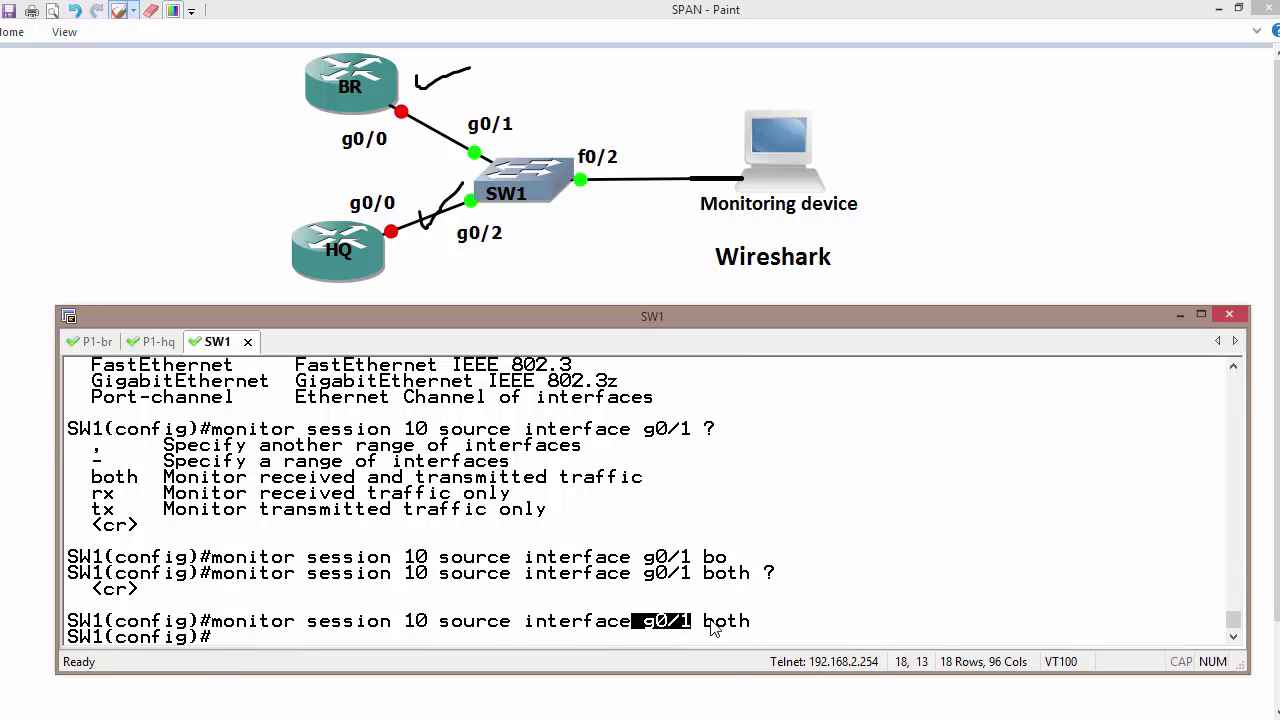
pyautogui.moveTo(706, 624); pyautogui.dragTo(756, 625)
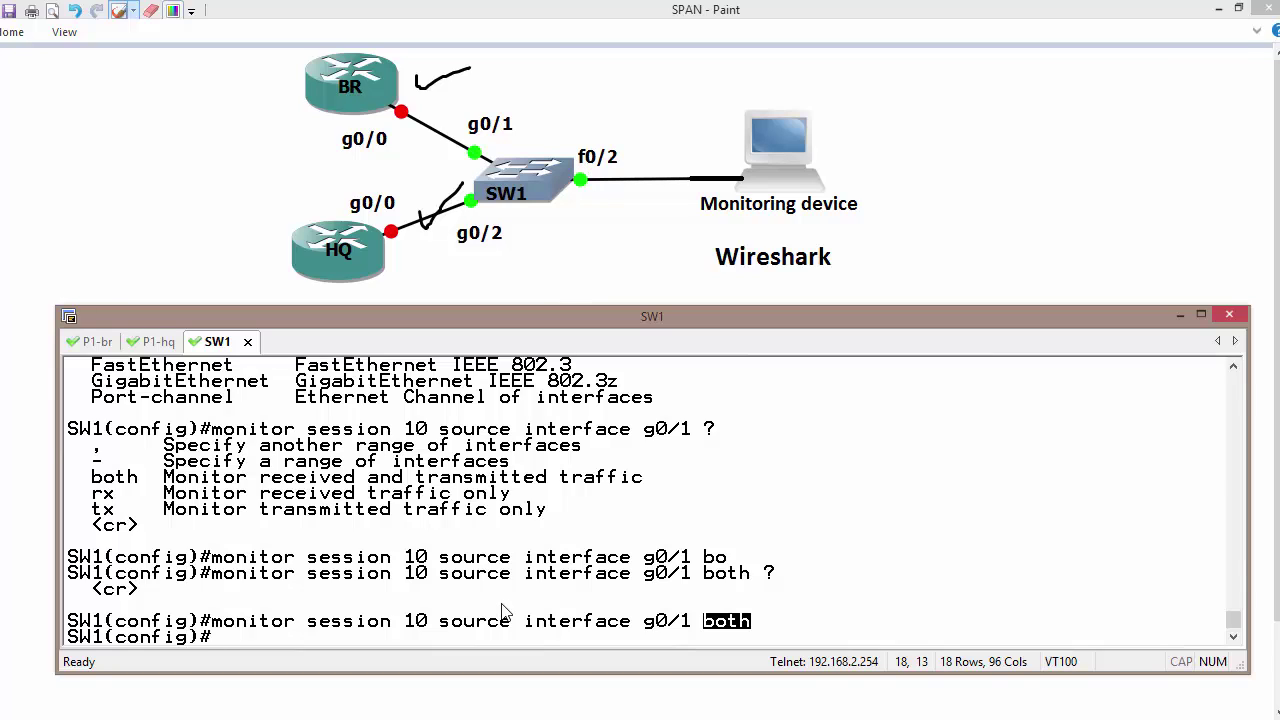
# Step: Enter 'monitor session 10 destination interface f0/2', then Ctrl+Z back to the SW1# prompt
pyautogui.write('mo se')
pyautogui.press('Tab')
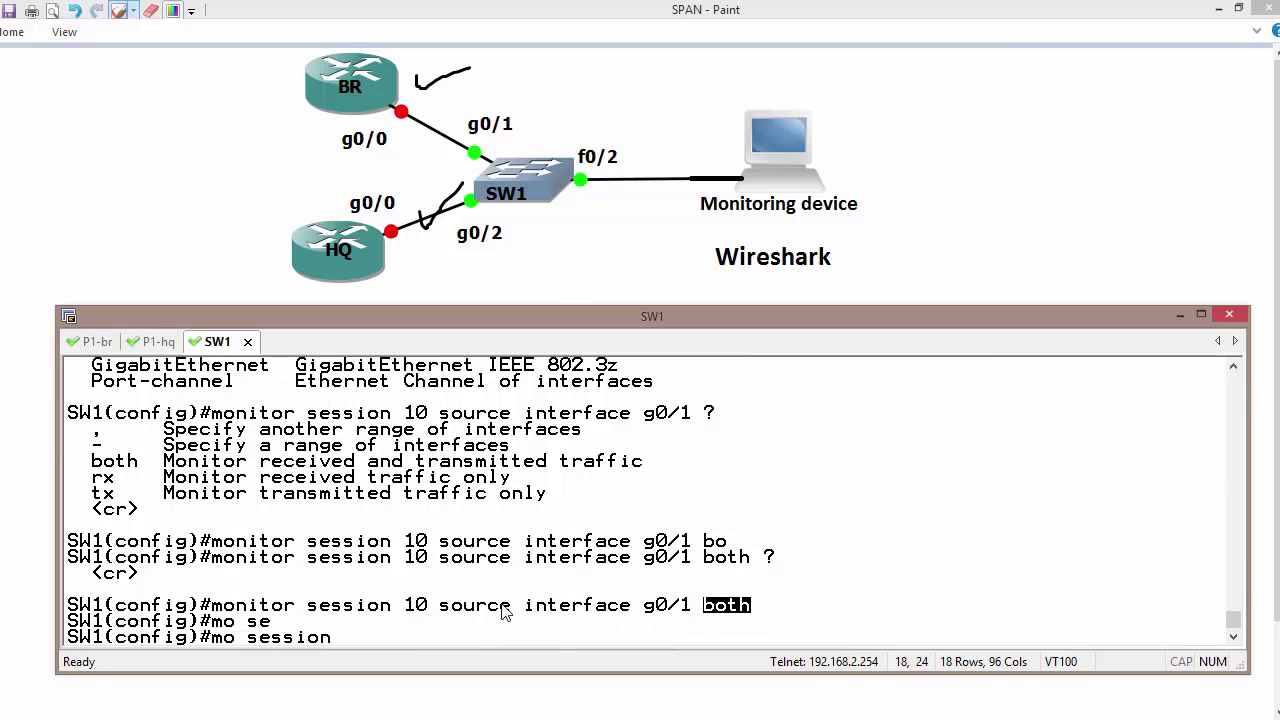
pyautogui.write('10 de')
pyautogui.press('Tab')
pyautogui.write('?')
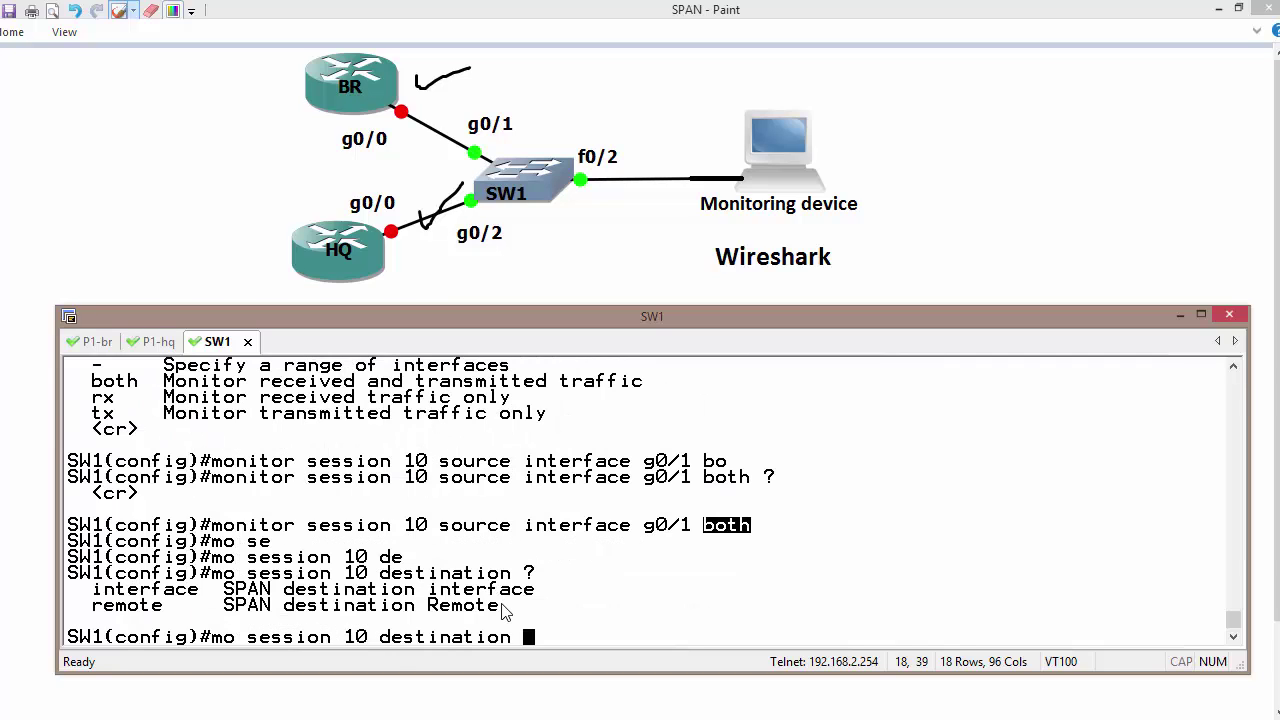
pyautogui.write('in')
pyautogui.press('Tab')
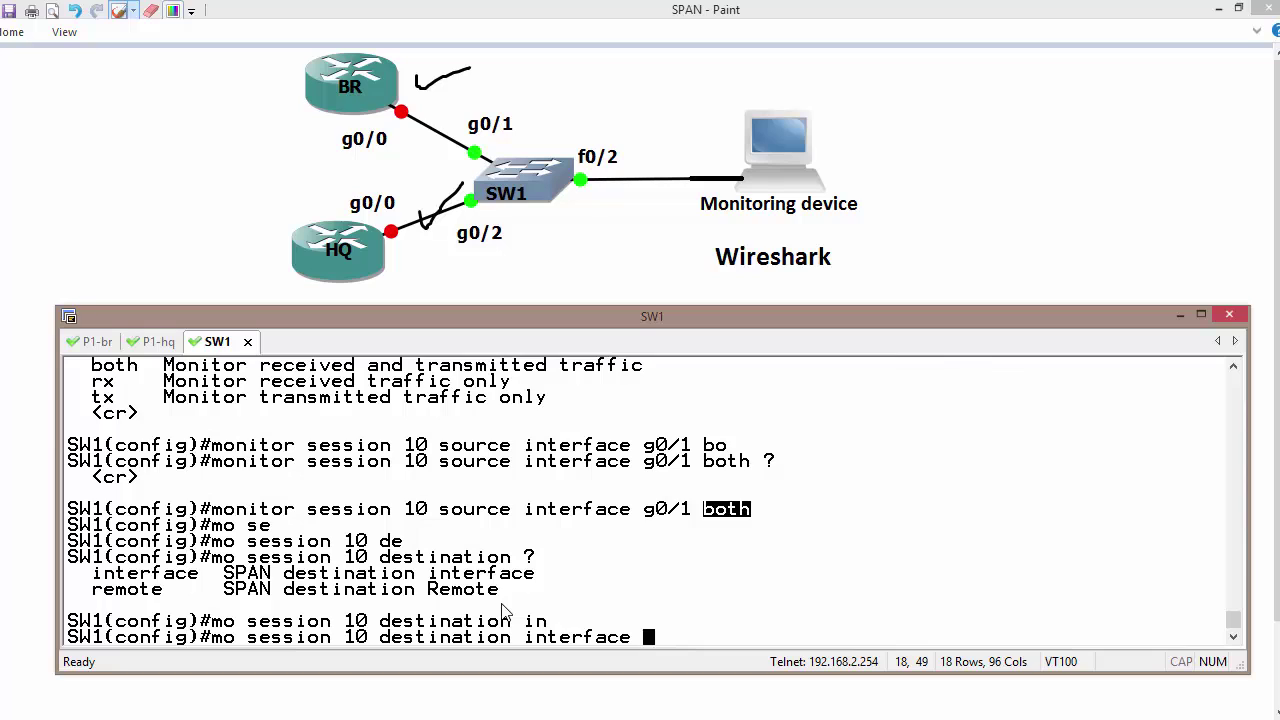
pyautogui.write('?f0/2')
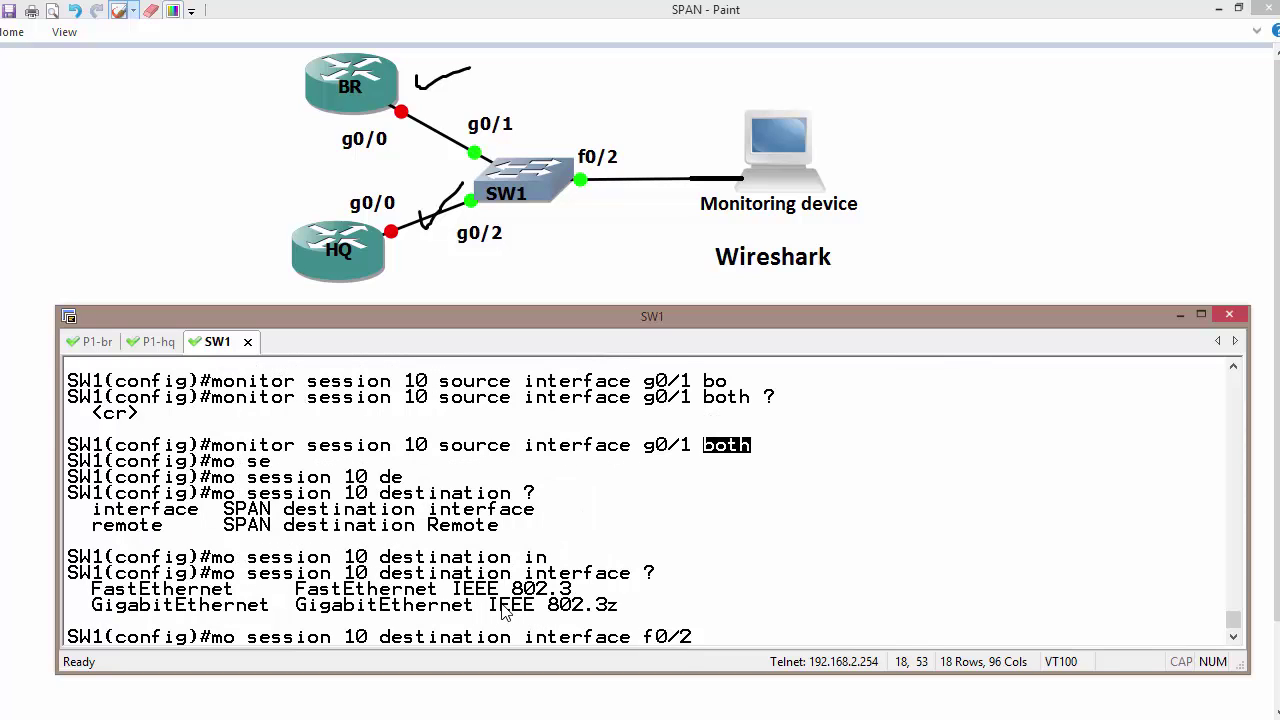
pyautogui.press('Return')
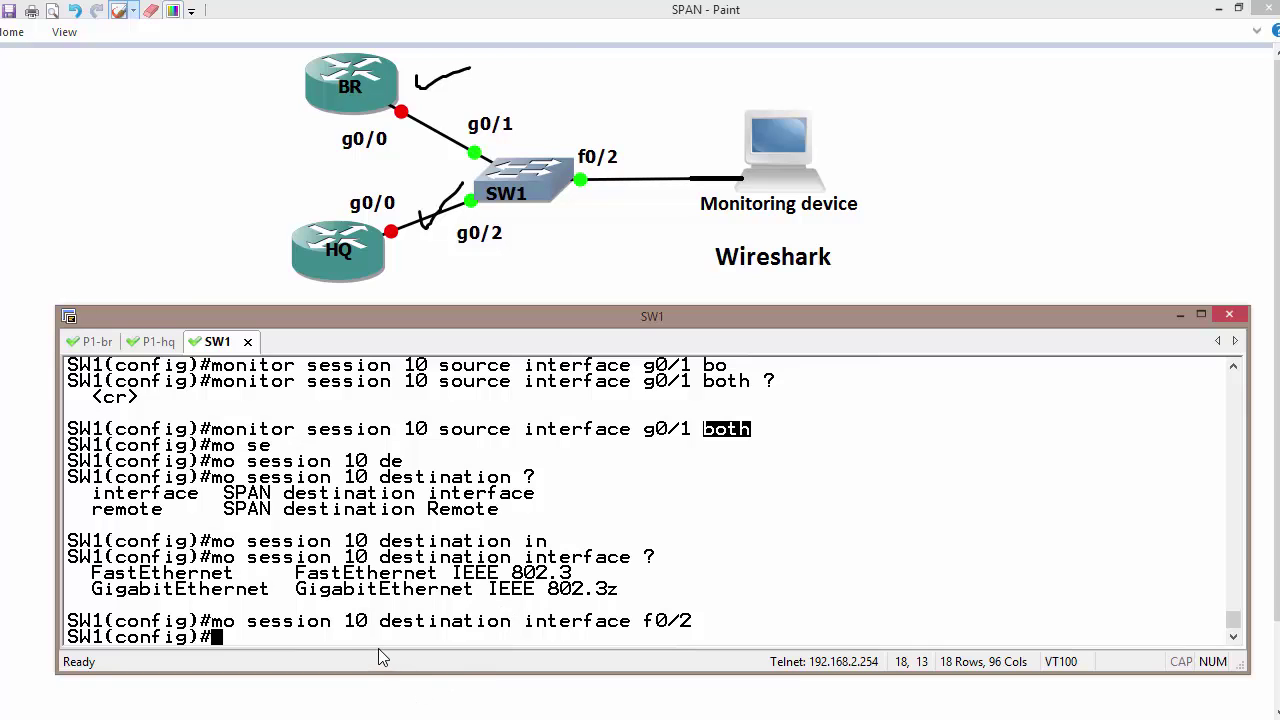
pyautogui.hotkey('ctrl', 'z')
pyautogui.press('Return')
pyautogui.press('Return')
pyautogui.press('Return')
# Step: Run 'show monitor session all' on SW1
pyautogui.write('sho')
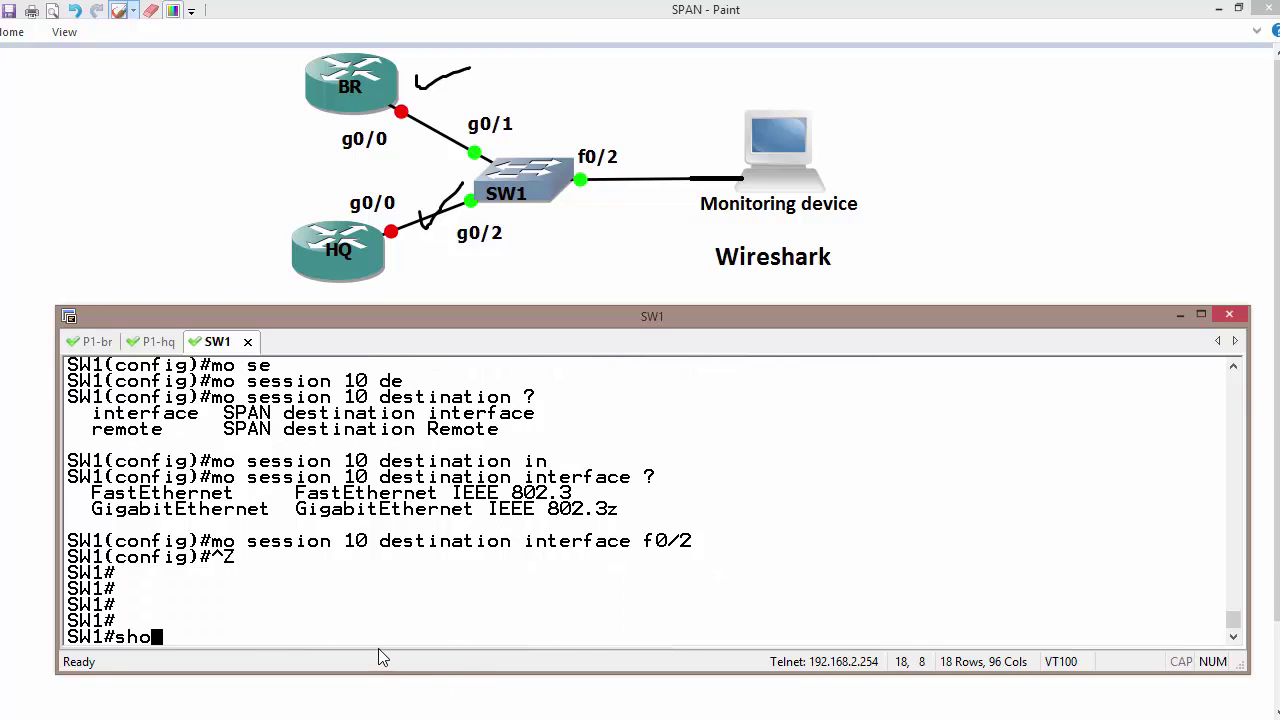
pyautogui.write('w moni')
pyautogui.press('Tab')
pyautogui.write('se')
pyautogui.press('Tab')
pyautogui.press('Return')
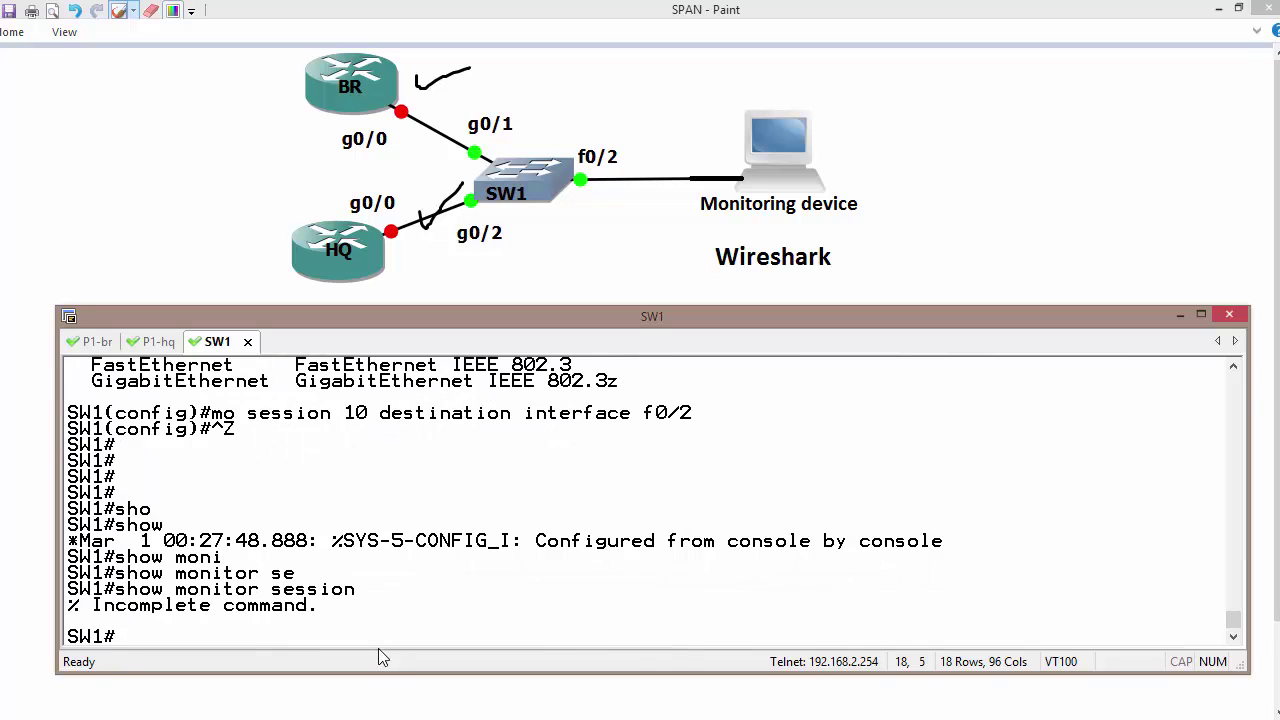
pyautogui.press('Up')
pyautogui.write('?')
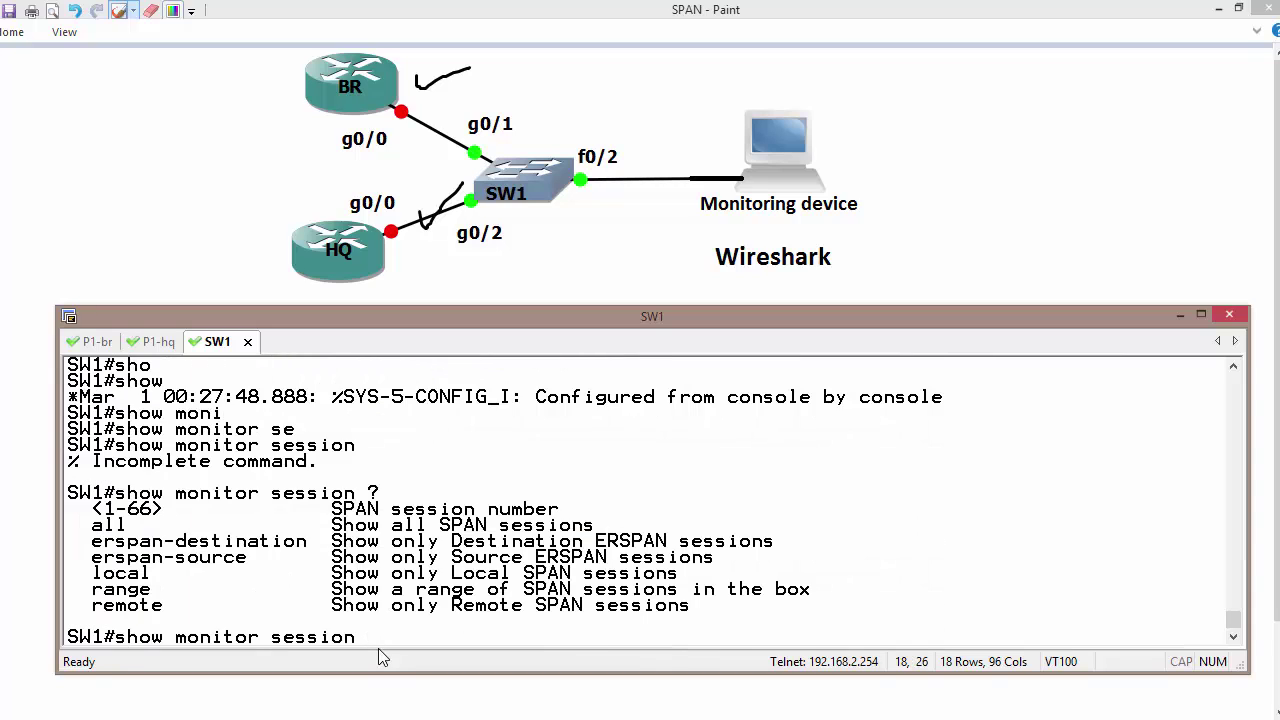
pyautogui.write('al')
pyautogui.press('Tab')
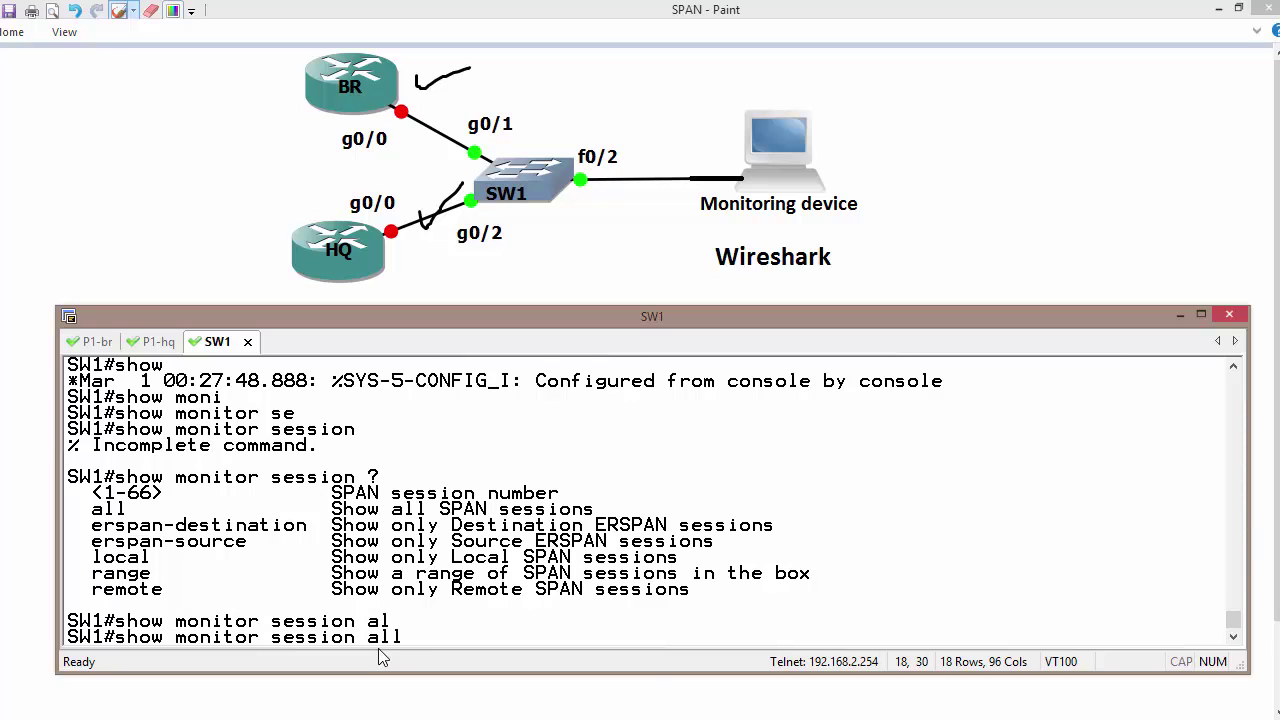
pyautogui.press('Return')
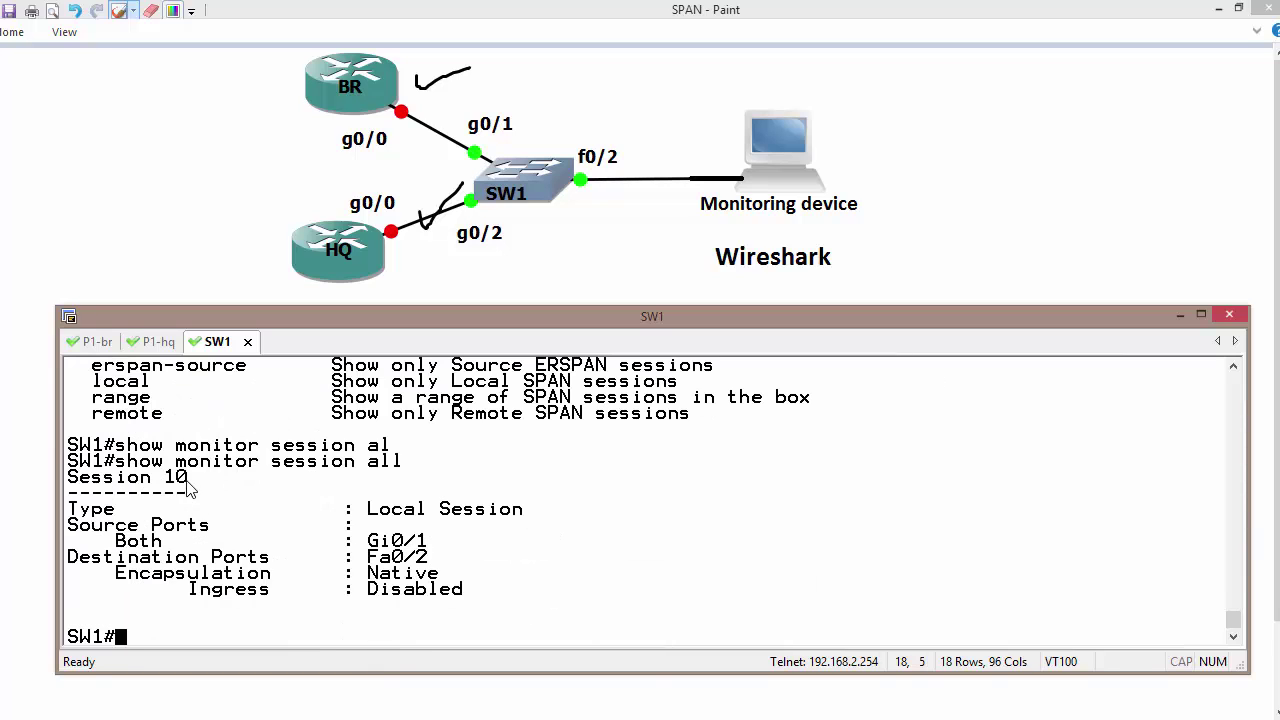
# Step: Highlight Session 10's source Gi0/1 (Both) and destination Fa0/2, then bring the diagram forward
pyautogui.moveTo(67, 478); pyautogui.dragTo(188, 480)
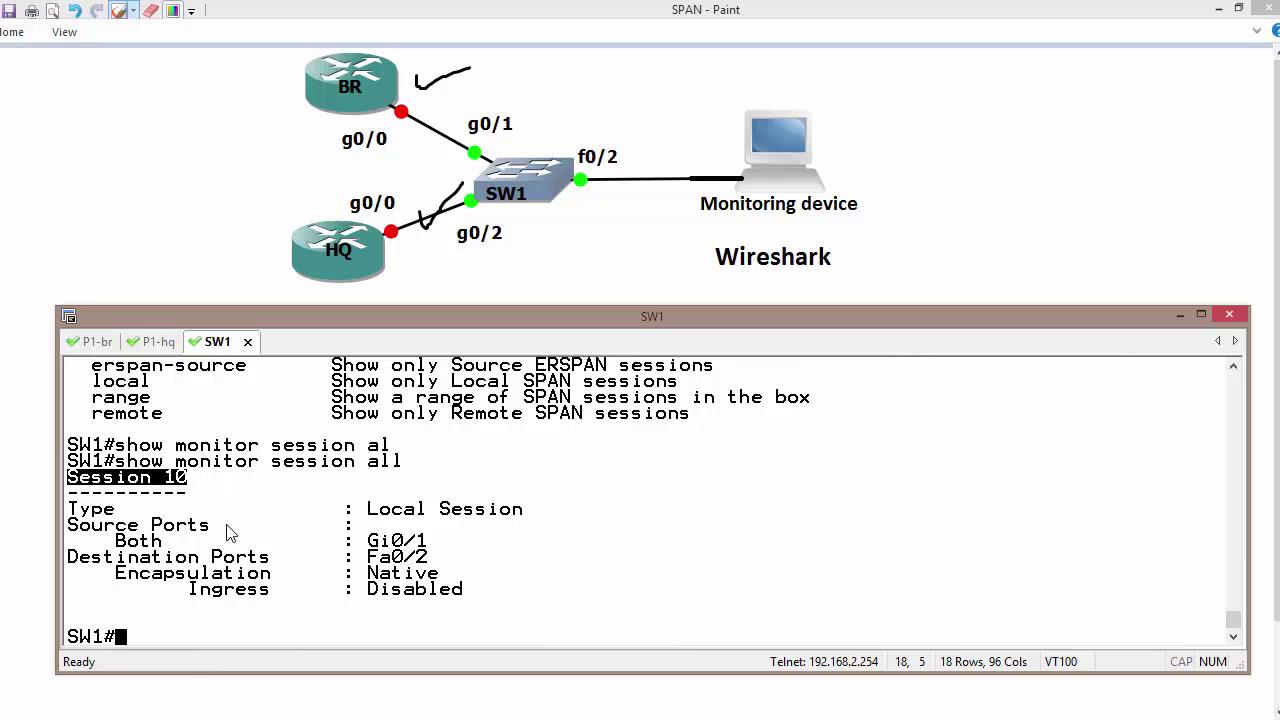
pyautogui.moveTo(79, 526); pyautogui.dragTo(247, 527)
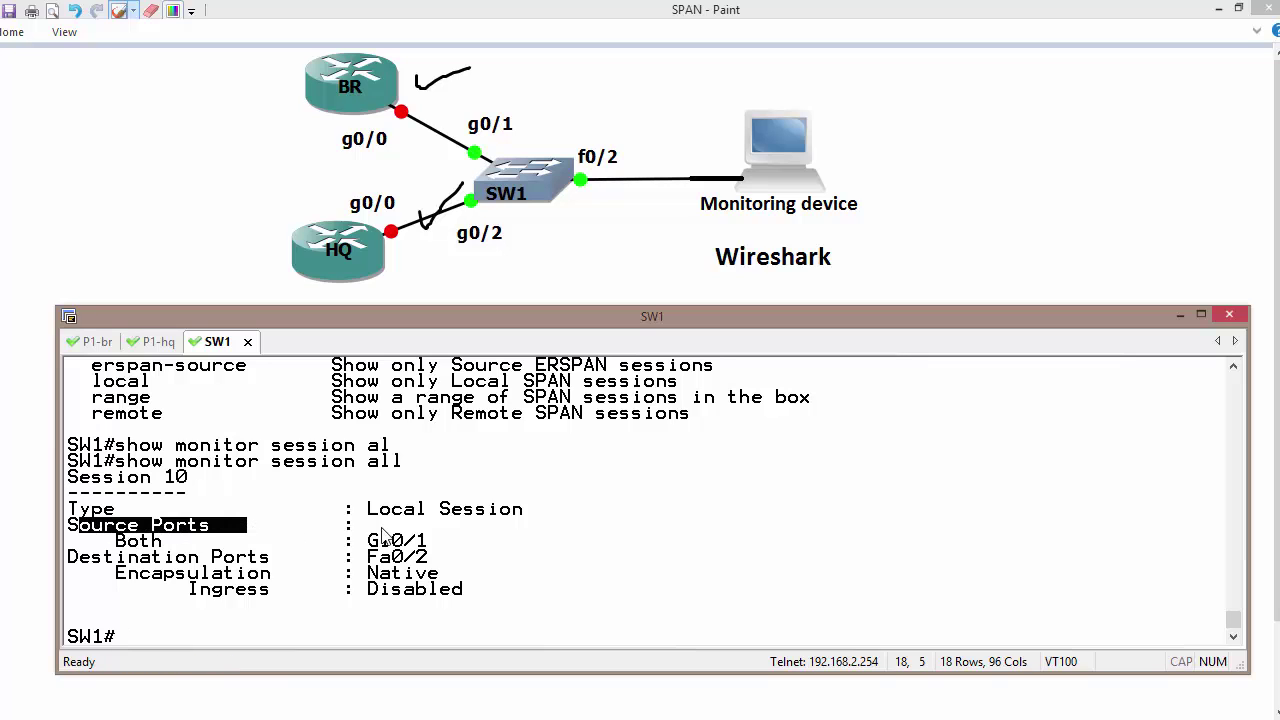
pyautogui.moveTo(368, 541); pyautogui.dragTo(428, 543)
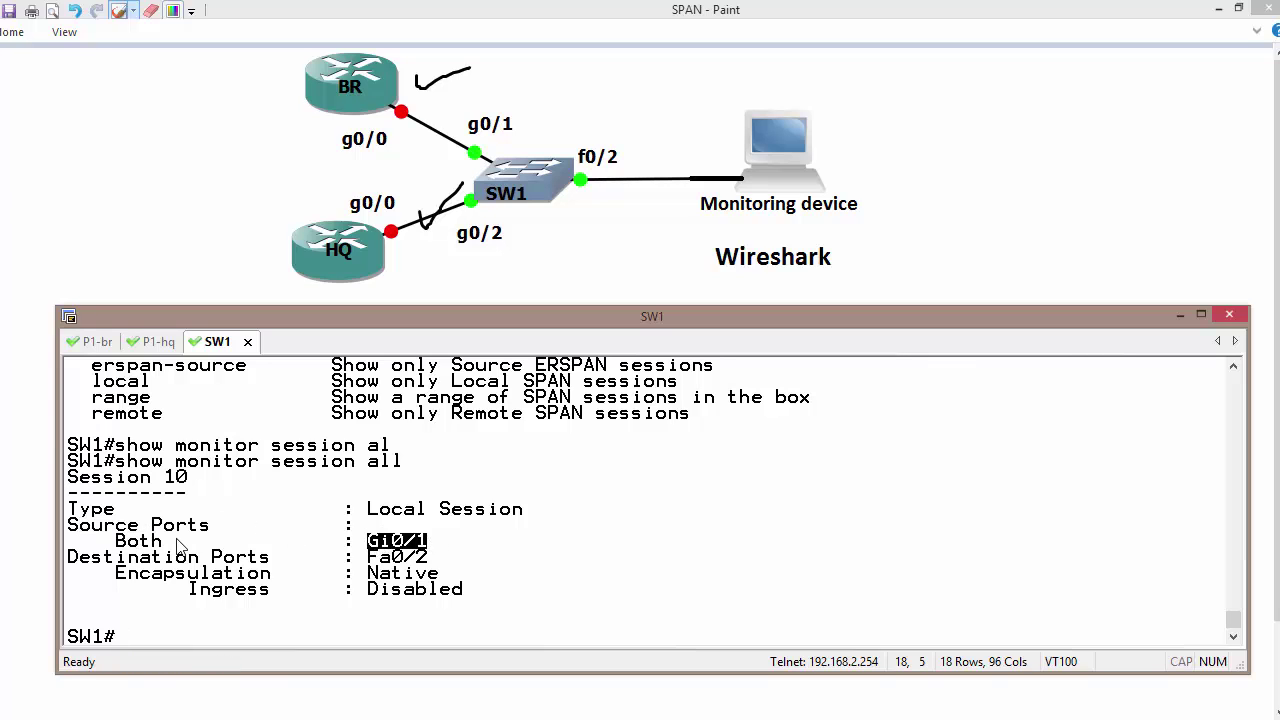
pyautogui.moveTo(103, 541); pyautogui.dragTo(210, 542)
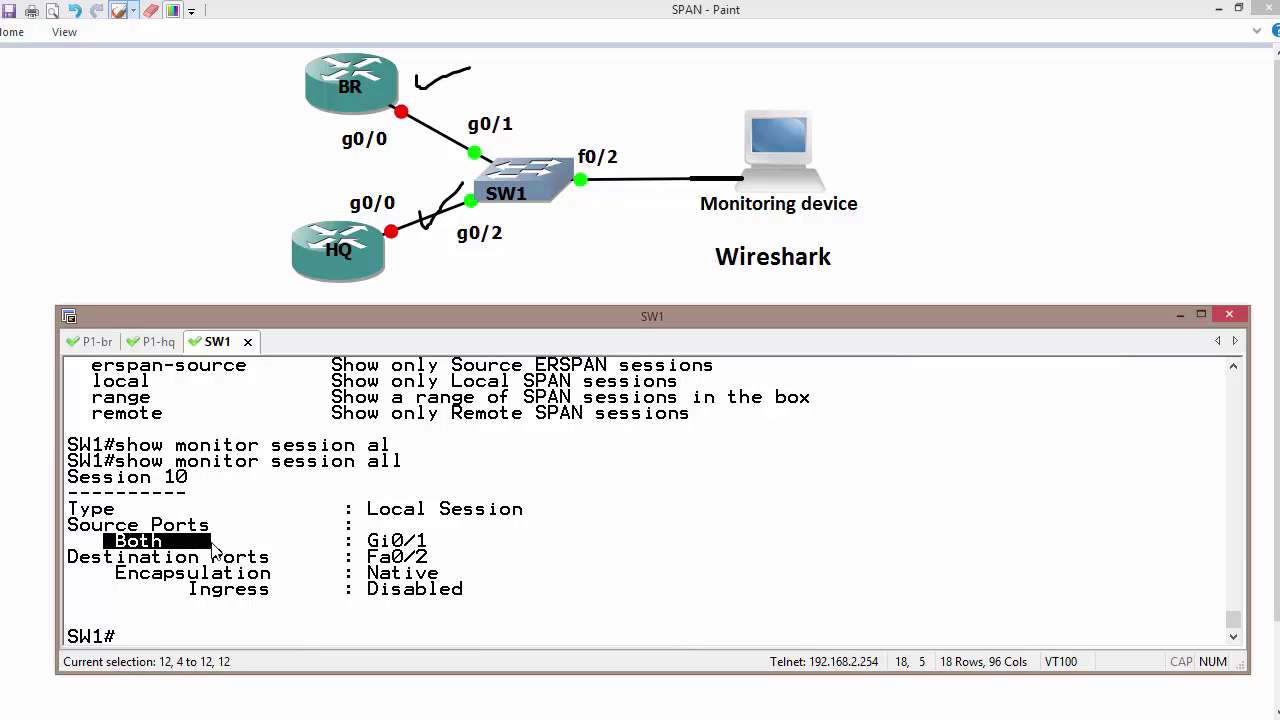
pyautogui.moveTo(91, 558); pyautogui.dragTo(268, 566)
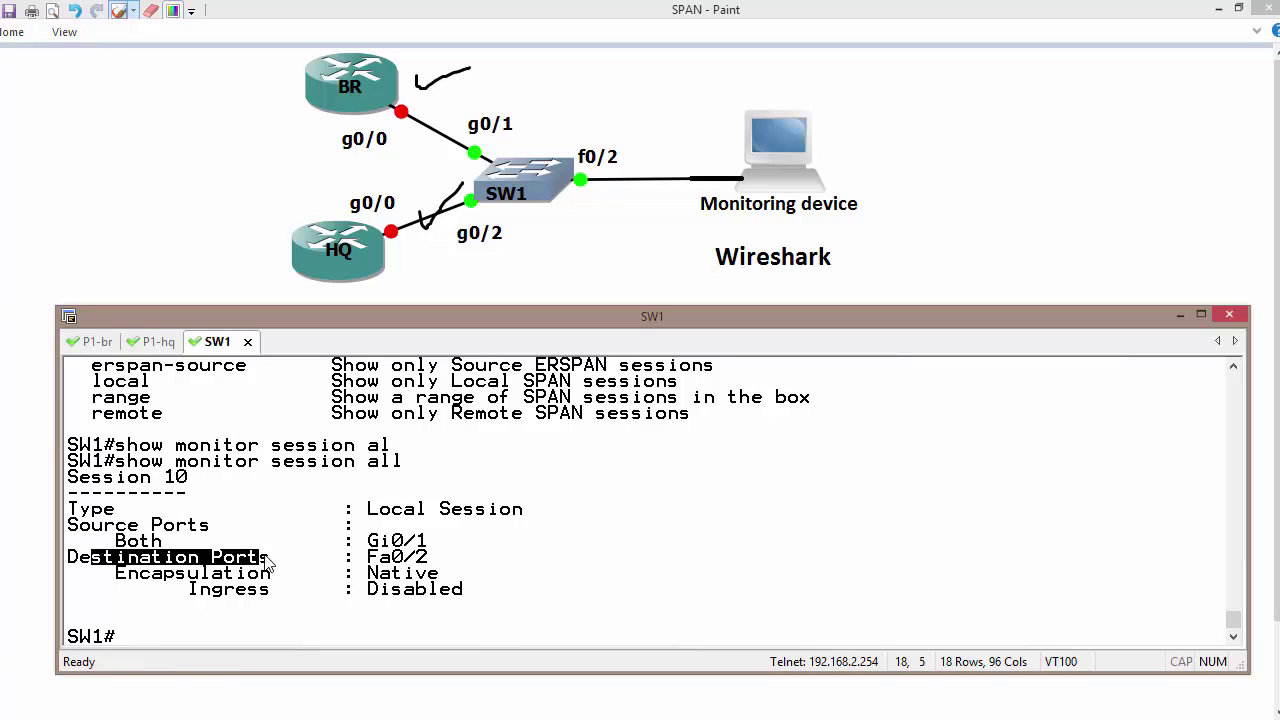
pyautogui.moveTo(369, 558); pyautogui.dragTo(430, 558)
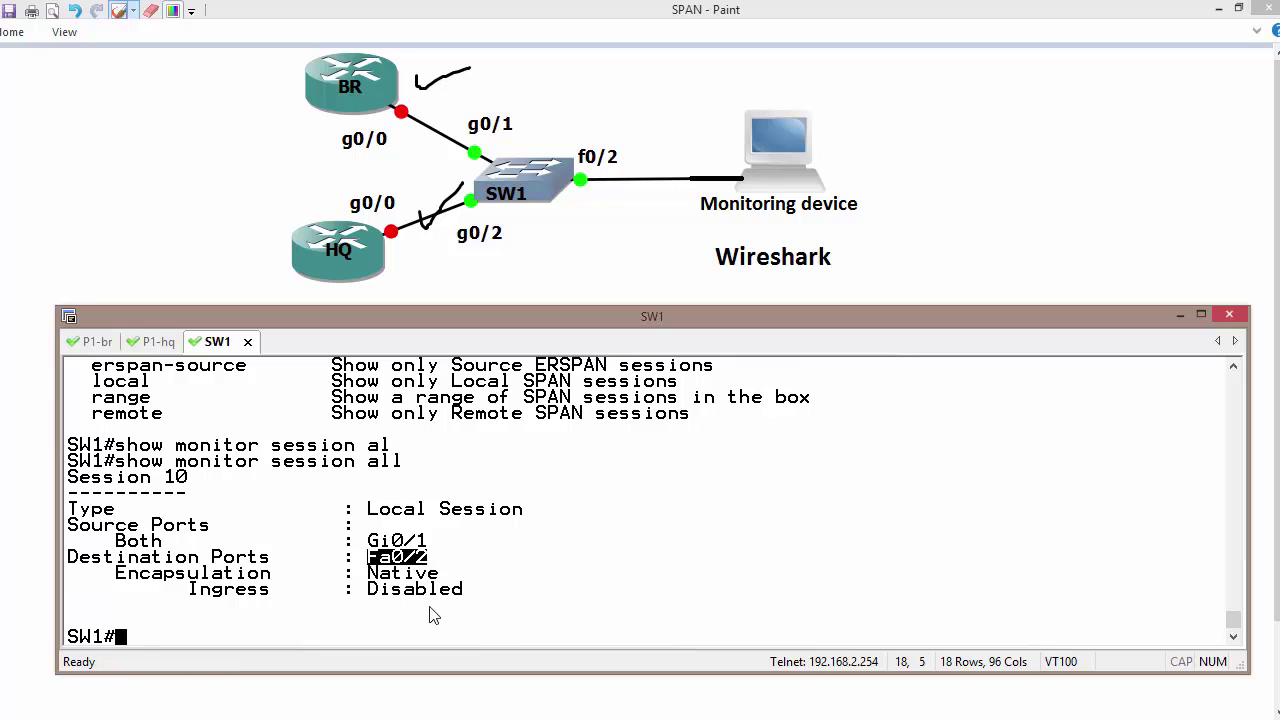
pyautogui.click(434, 605)
pyautogui.click(163, 183)
# Step: Run ncpa.cpl and bring up the Ethernet adapter's options in Network Connections
pyautogui.press('super+r')
pyautogui.write('nc')
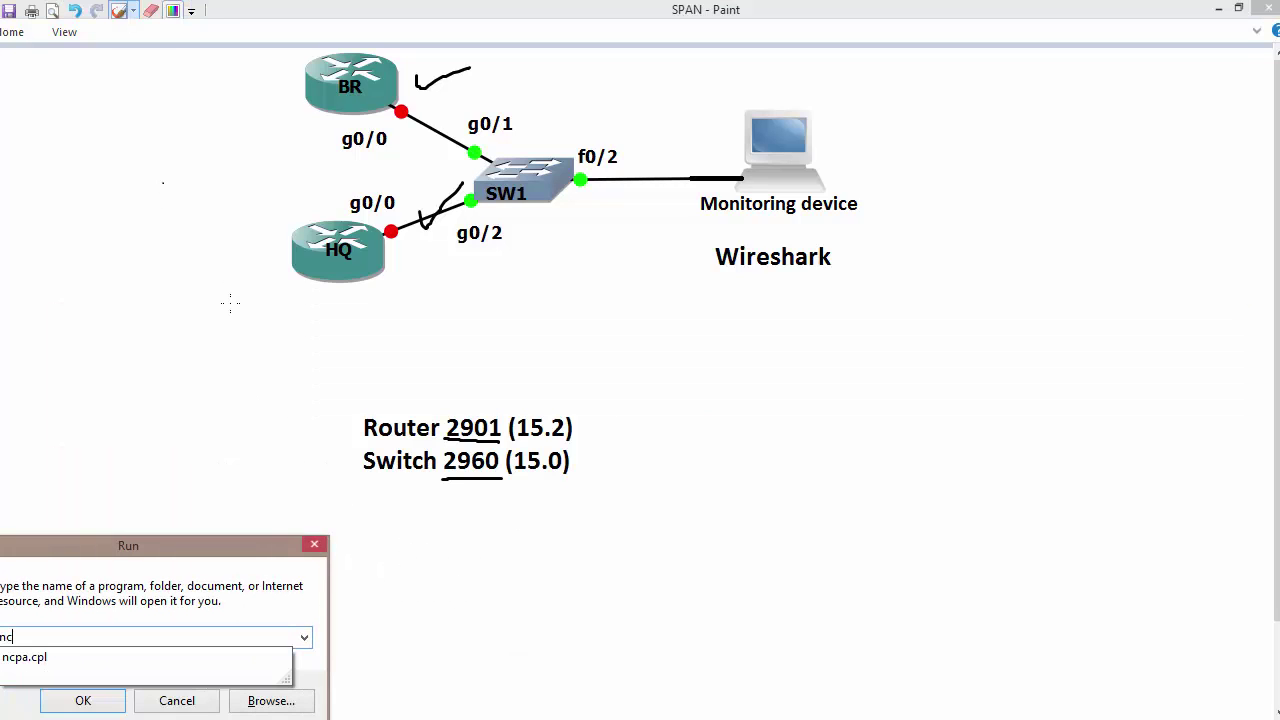
pyautogui.press('Down')
pyautogui.press('Return')
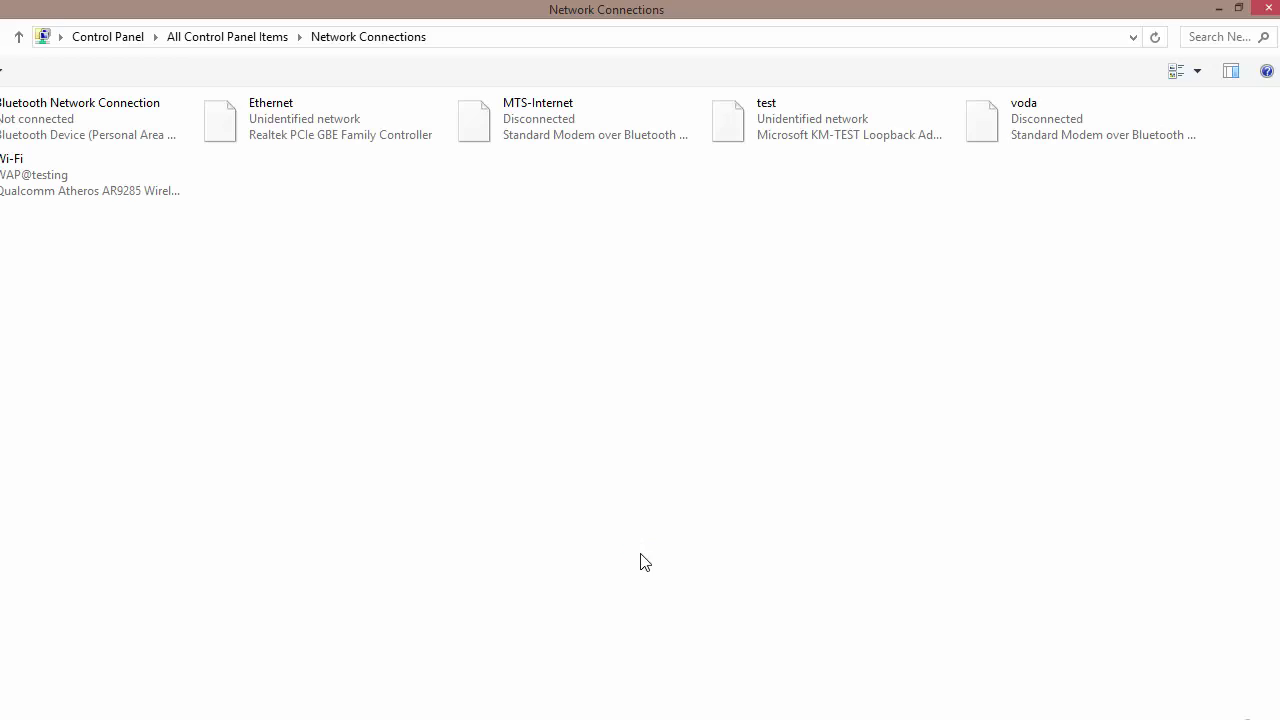
pyautogui.moveTo(456, 14)
pyautogui.mouseDown()
pyautogui.moveTo(495, 145)
pyautogui.moveTo(519, 172)
pyautogui.mouseUp()
pyautogui.click(455, 287)
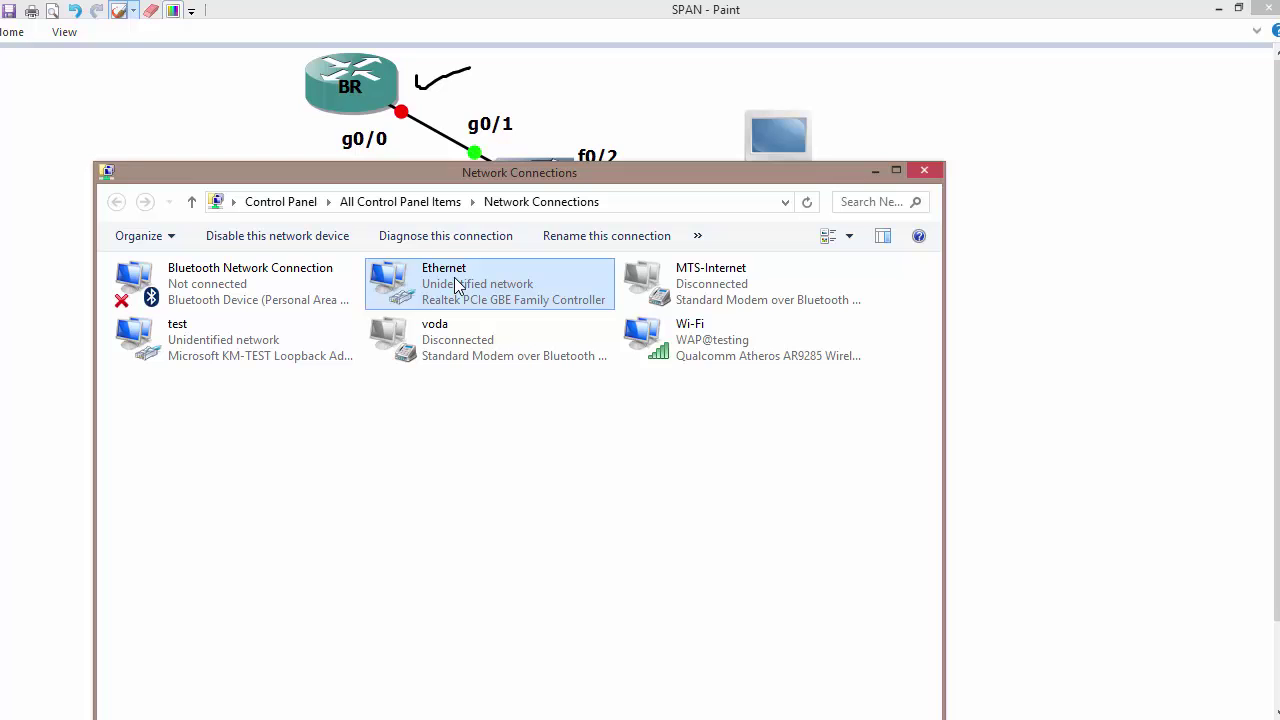
pyautogui.rightClick(455, 287)
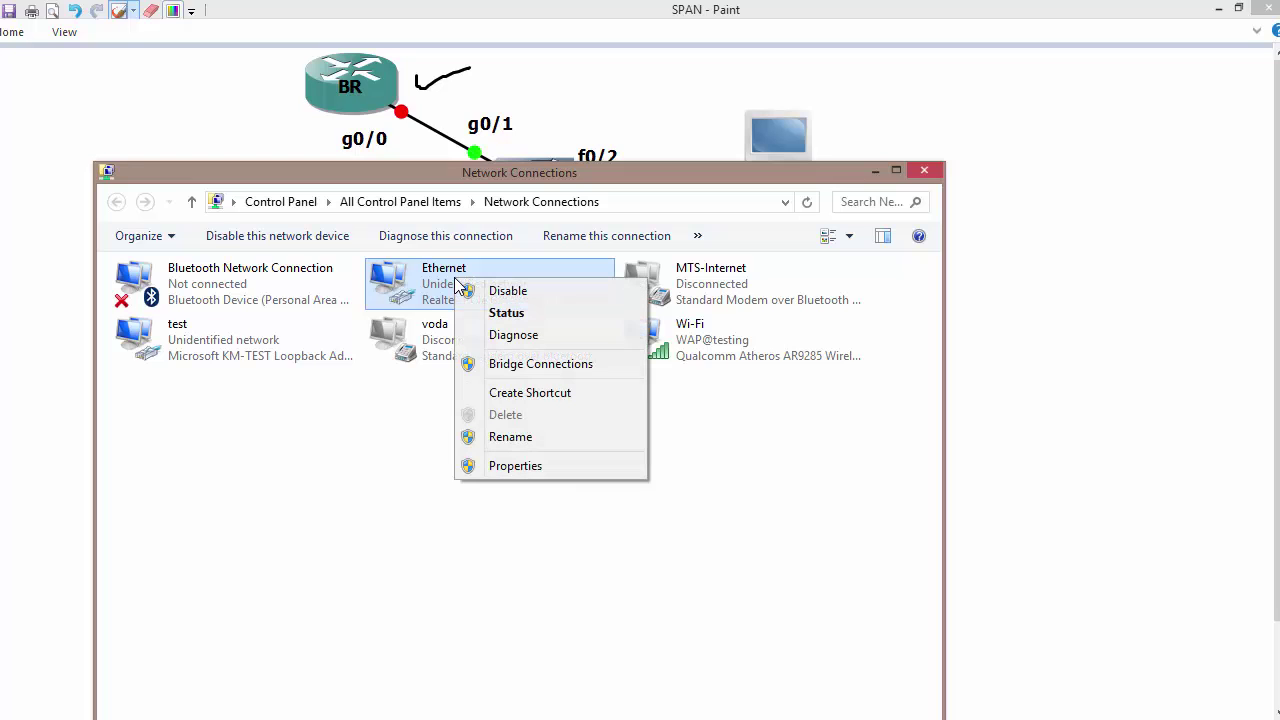
# Step: Return to the diagram, draw and undo a line by the f0/2 link, then switch to Wireshark
pyautogui.click(520, 64)
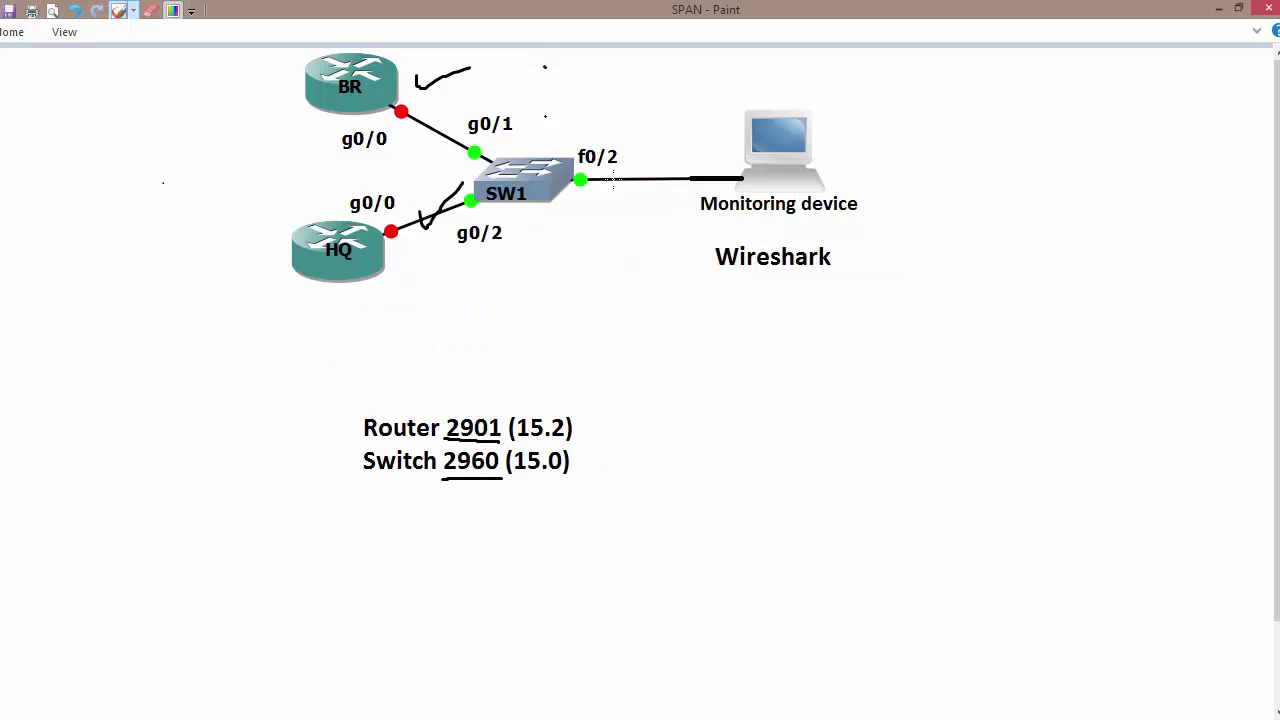
pyautogui.moveTo(673, 172); pyautogui.dragTo(739, 165)
pyautogui.hotkey('ctrl', 'z')
pyautogui.hotkey('ctrl', 'z')
pyautogui.hotkey('ctrl', 'z')
pyautogui.hotkey('ctrl', 'z')
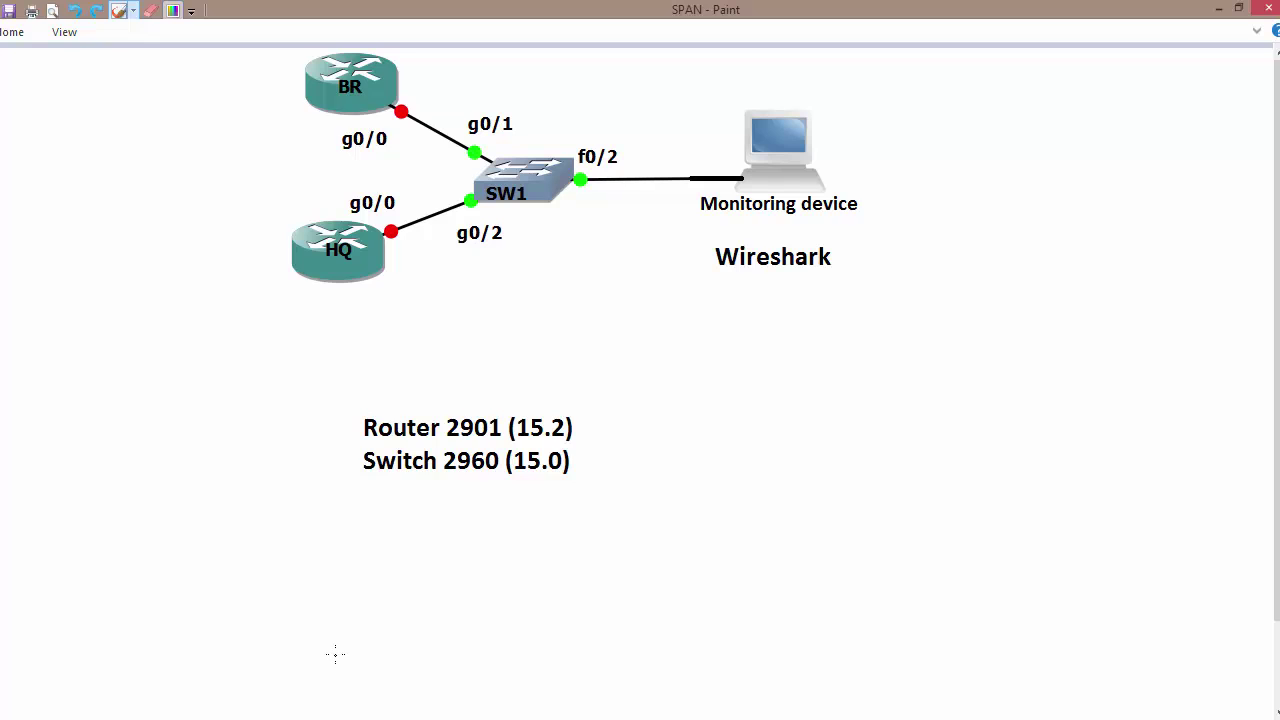
pyautogui.hotkey('alt', 'Tab')
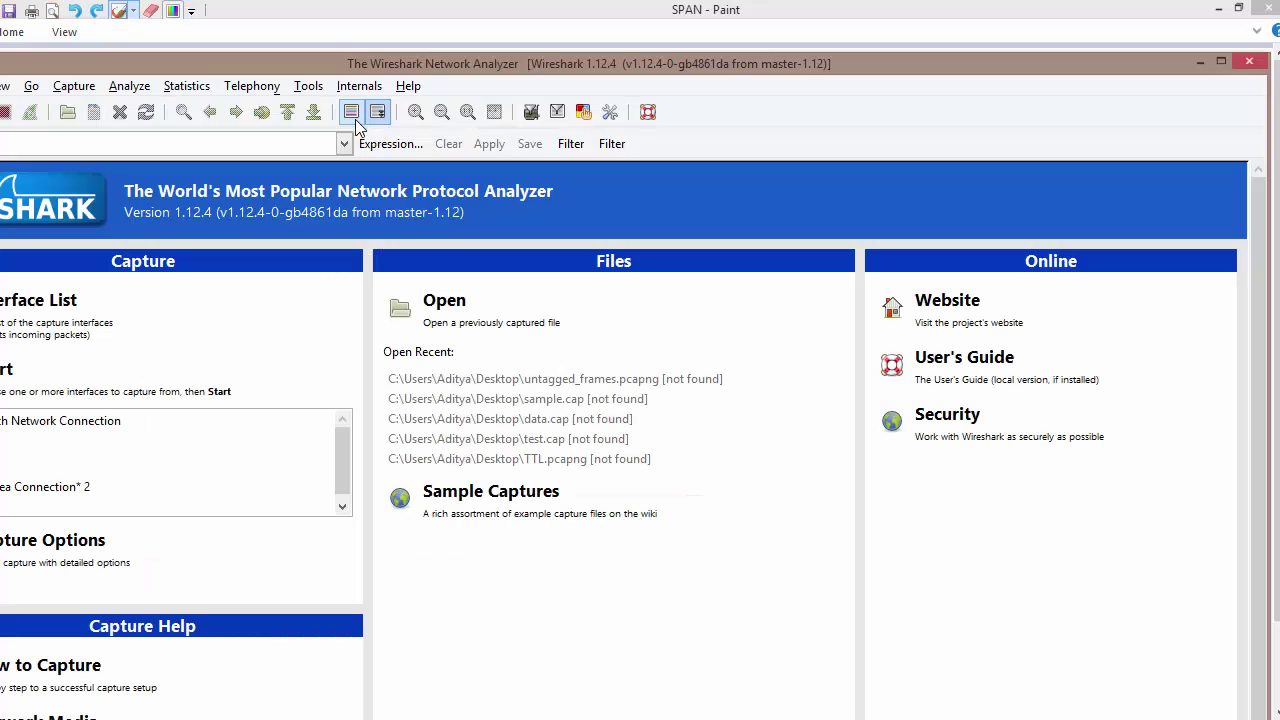
# Step: Start a Wireshark capture on the Ethernet interface
pyautogui.moveTo(357, 17)
pyautogui.mouseDown()
pyautogui.moveTo(449, 57)
pyautogui.moveTo(482, 54)
pyautogui.mouseUp()
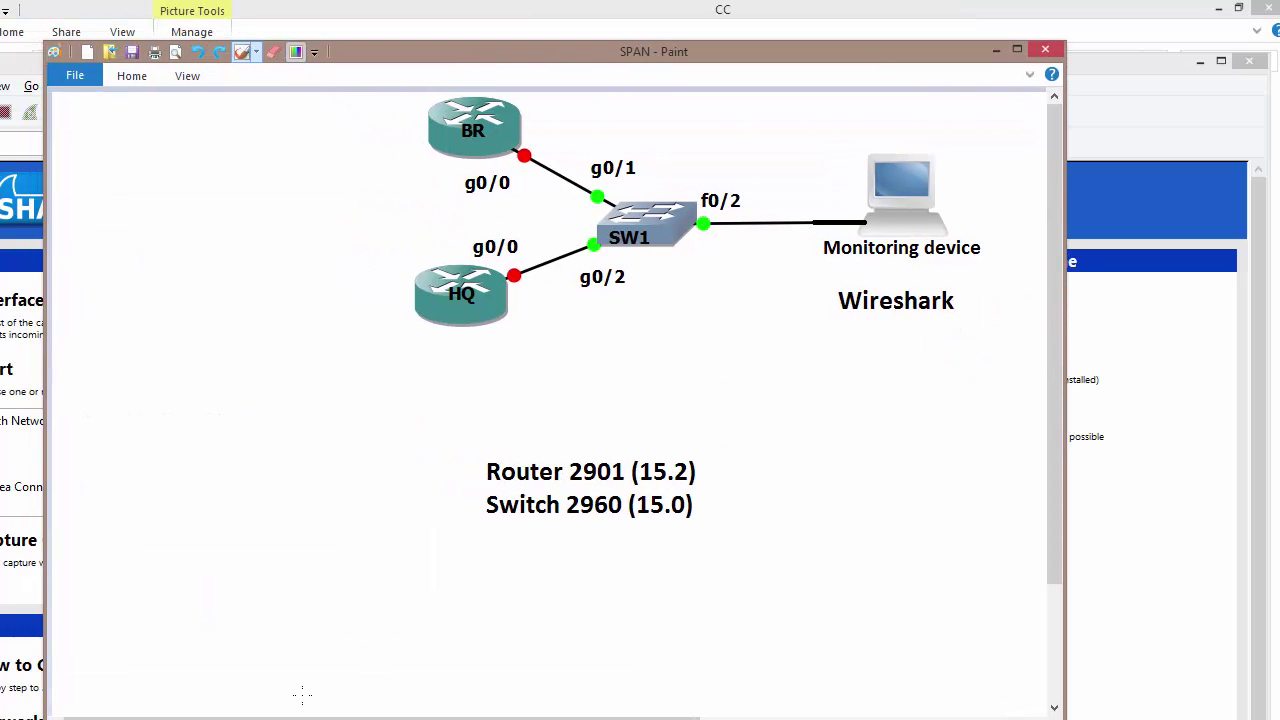
pyautogui.hotkey('alt', 'Tab')
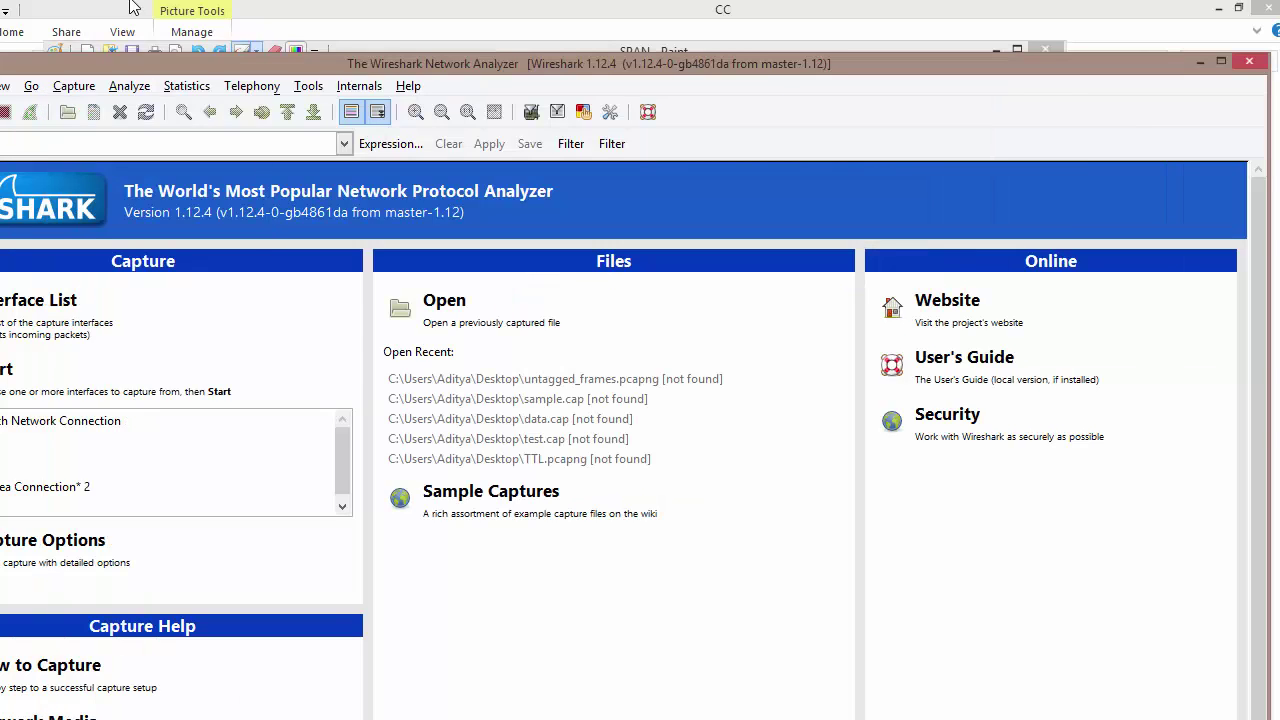
pyautogui.moveTo(134, 66); pyautogui.dragTo(415, 63)
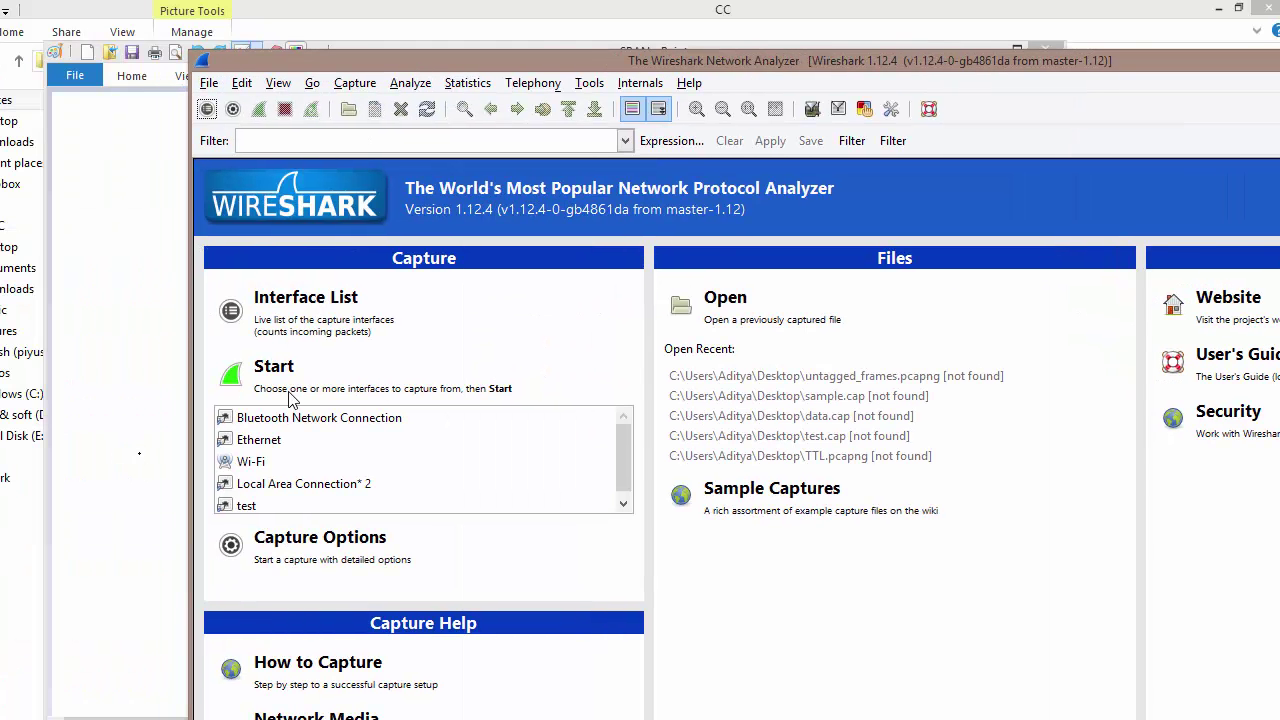
pyautogui.click(258, 442)
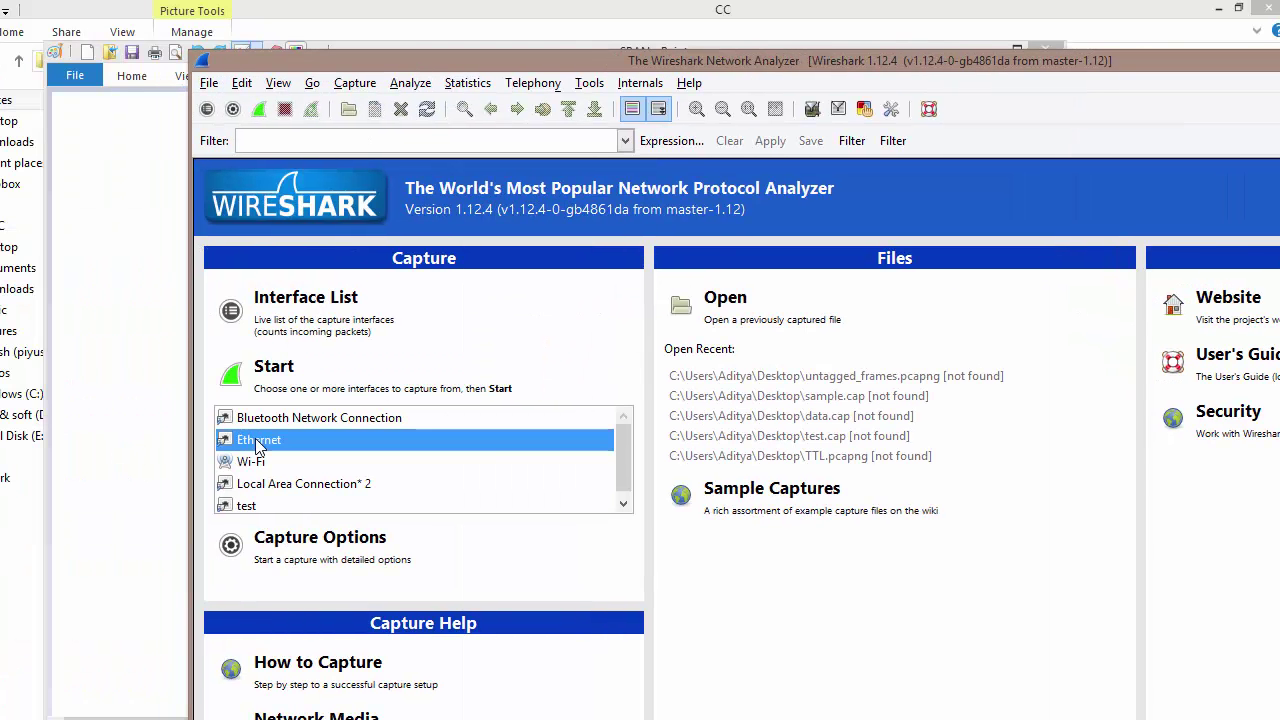
pyautogui.click(272, 368)
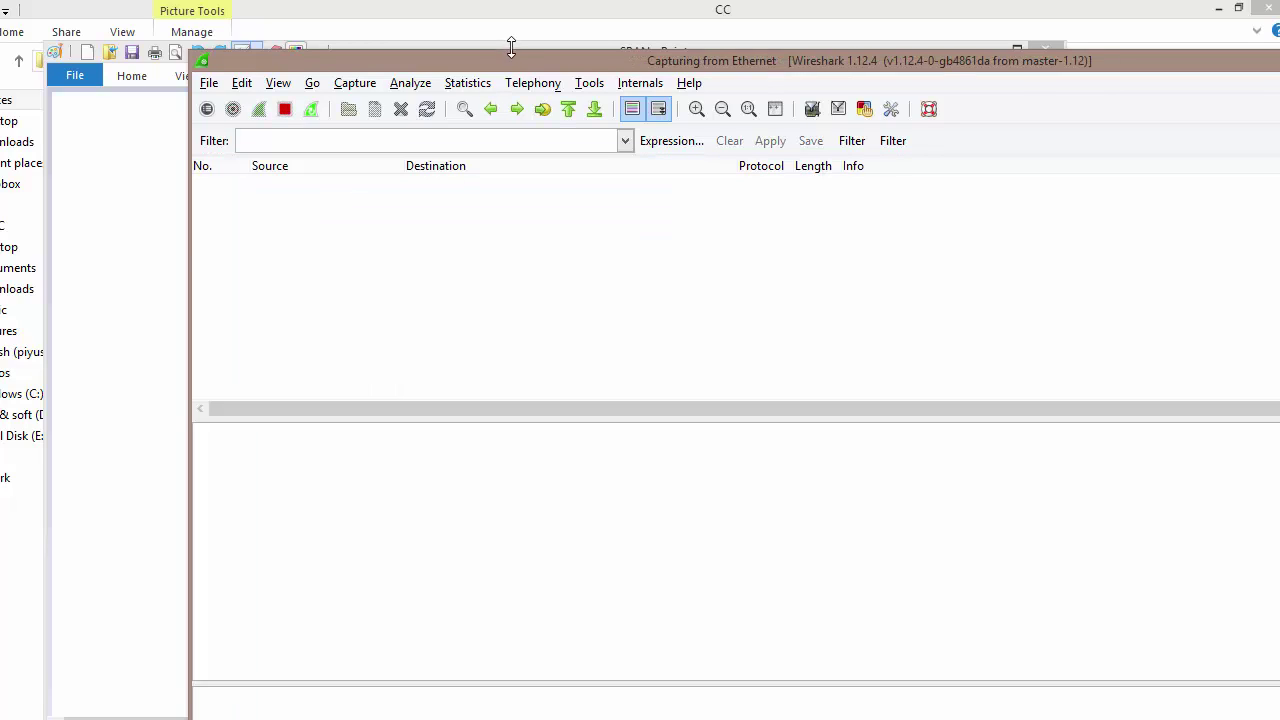
pyautogui.moveTo(508, 62)
pyautogui.mouseDown()
pyautogui.moveTo(340, 40)
pyautogui.moveTo(360, 28)
pyautogui.moveTo(370, 223)
pyautogui.moveTo(377, 85)
pyautogui.moveTo(361, 75)
pyautogui.mouseUp()
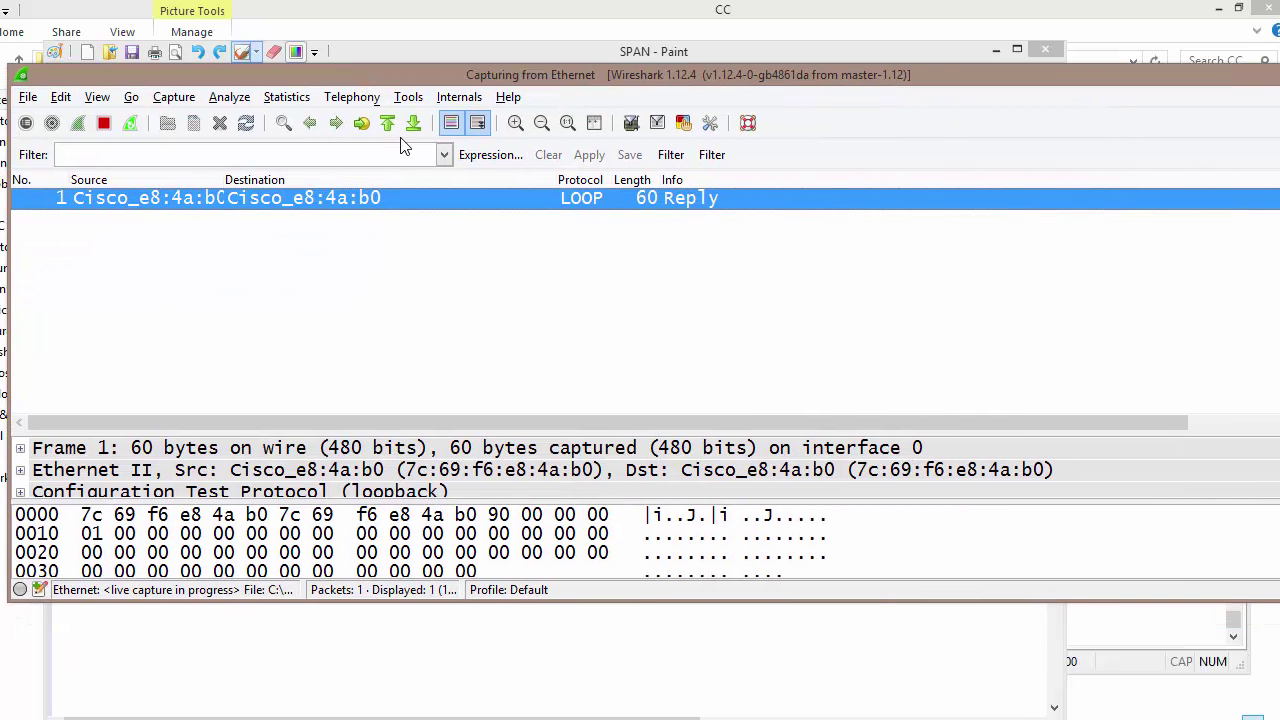
# Step: Minimize the CC folder, maximize the SPAN diagram and draw an arrow from BR to HQ
pyautogui.click(447, 13)
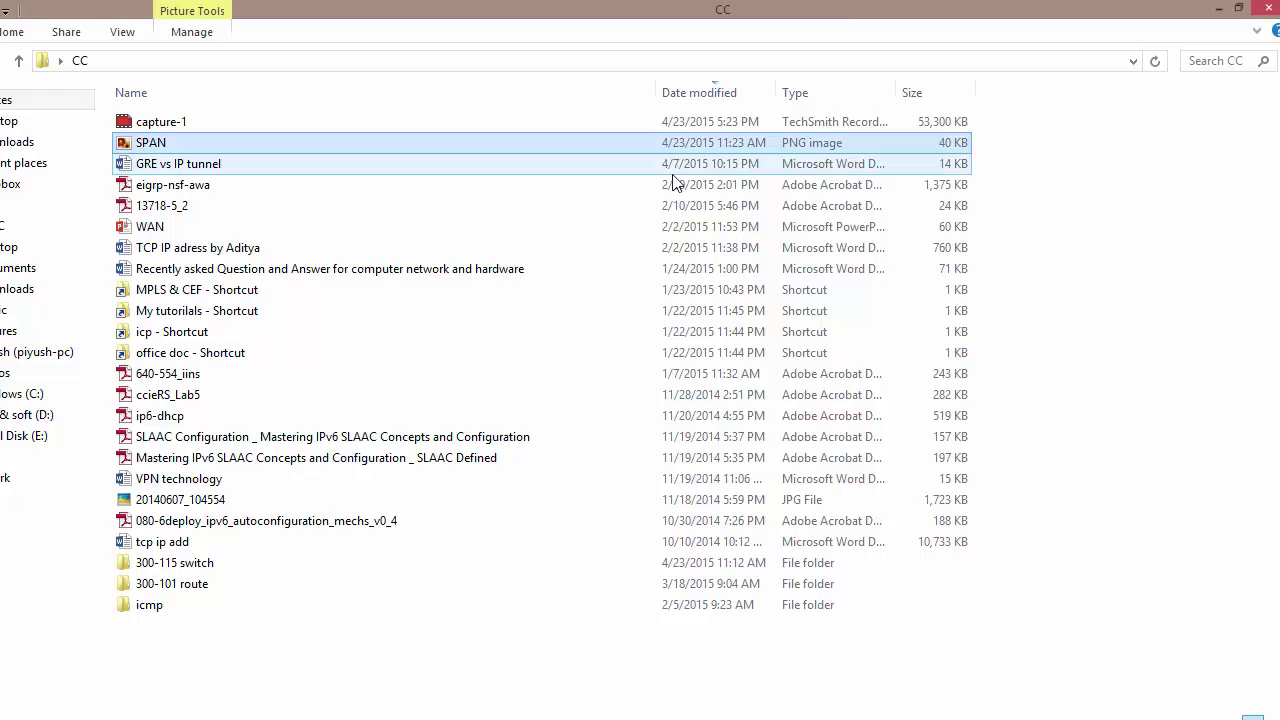
pyautogui.click(1218, 8)
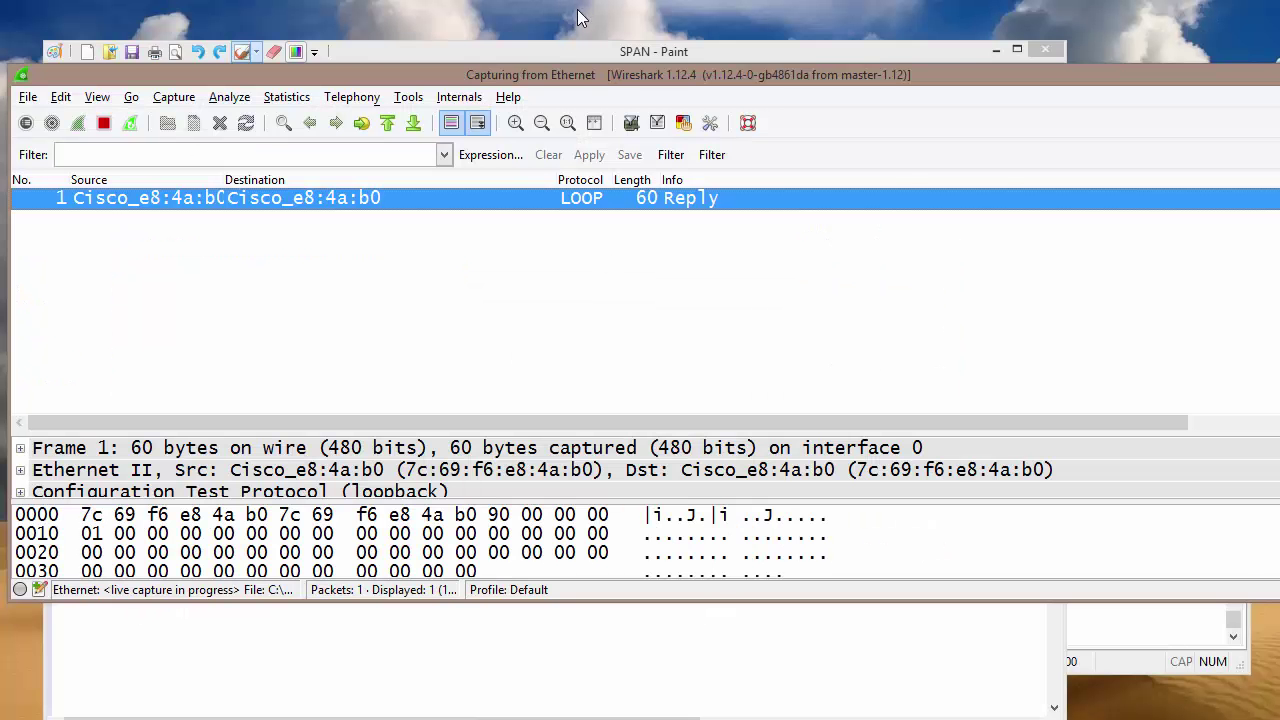
pyautogui.click(560, 46)
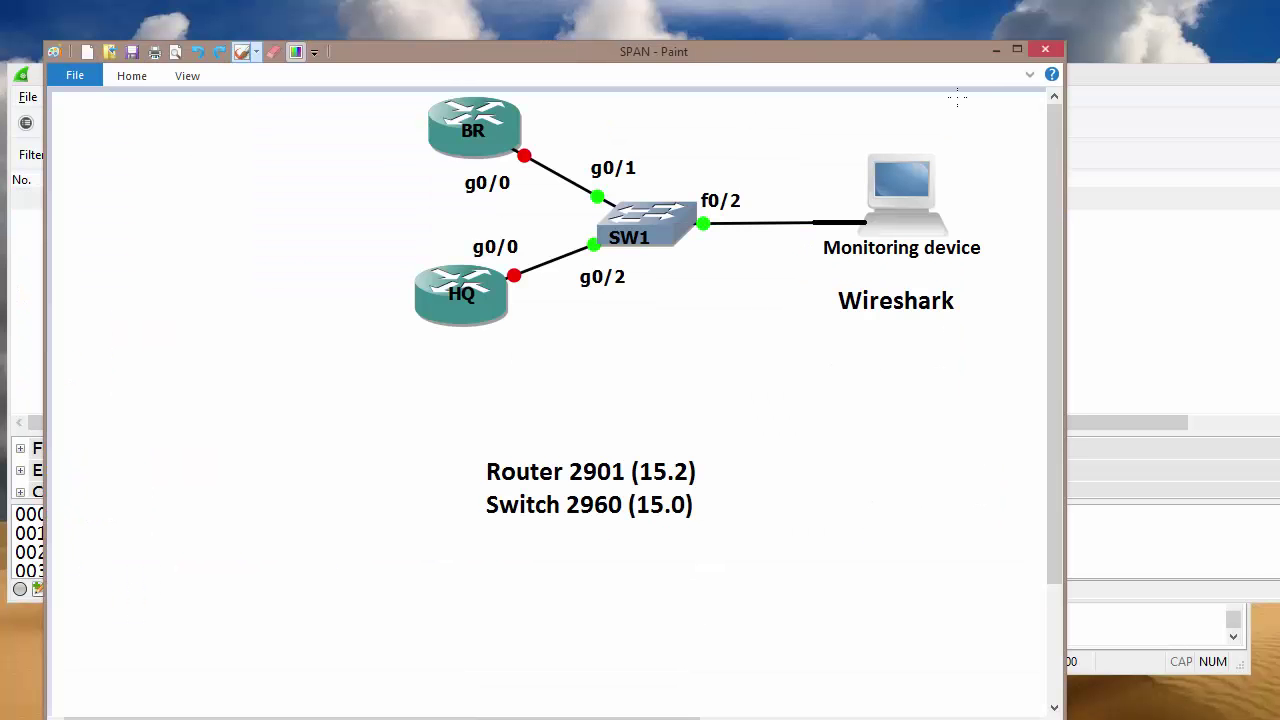
pyautogui.click(1017, 50)
pyautogui.moveTo(291, 86)
pyautogui.mouseDown()
pyautogui.moveTo(252, 215)
pyautogui.moveTo(265, 258)
pyautogui.mouseUp()
# Step: On P1-br run 'ping 1.1.1.2 repeat 10', then view the mirrored ICMP echoes in Wireshark
pyautogui.hotkey('alt', 'Tab')
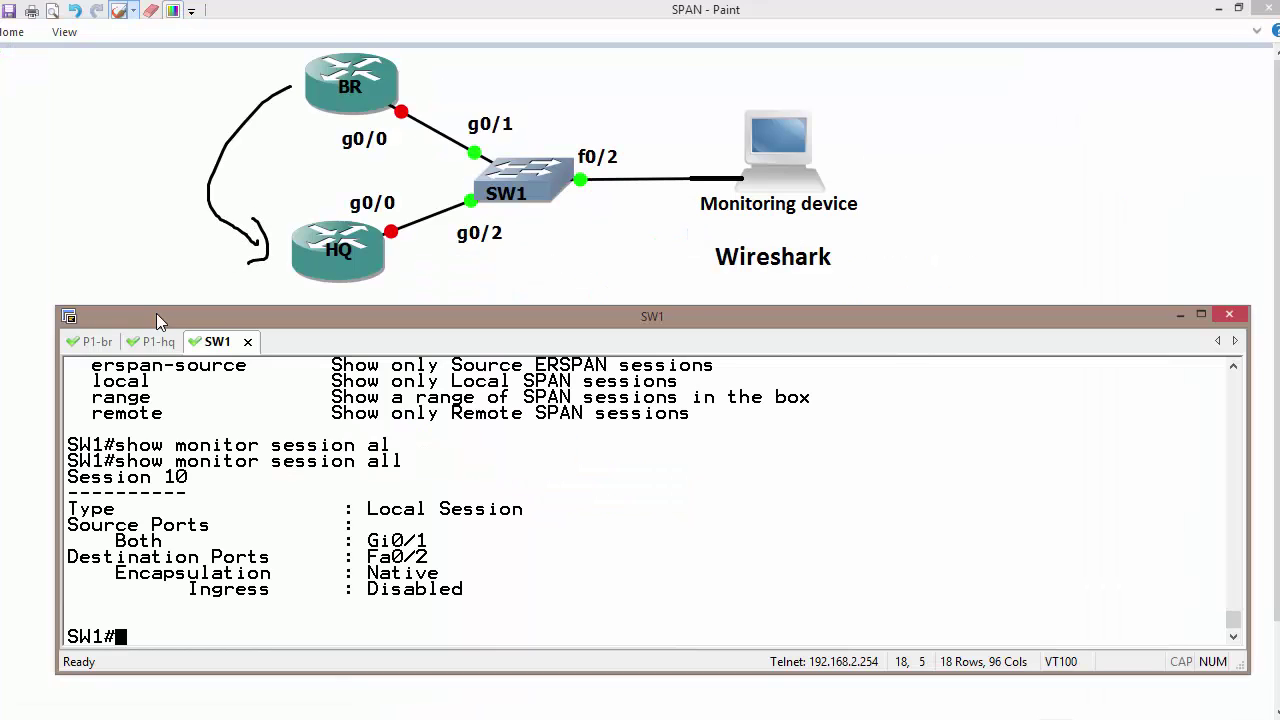
pyautogui.click(98, 341)
pyautogui.press('Up')
pyautogui.write('re')
pyautogui.press('Tab')
pyautogui.write('10')
pyautogui.press('Return')
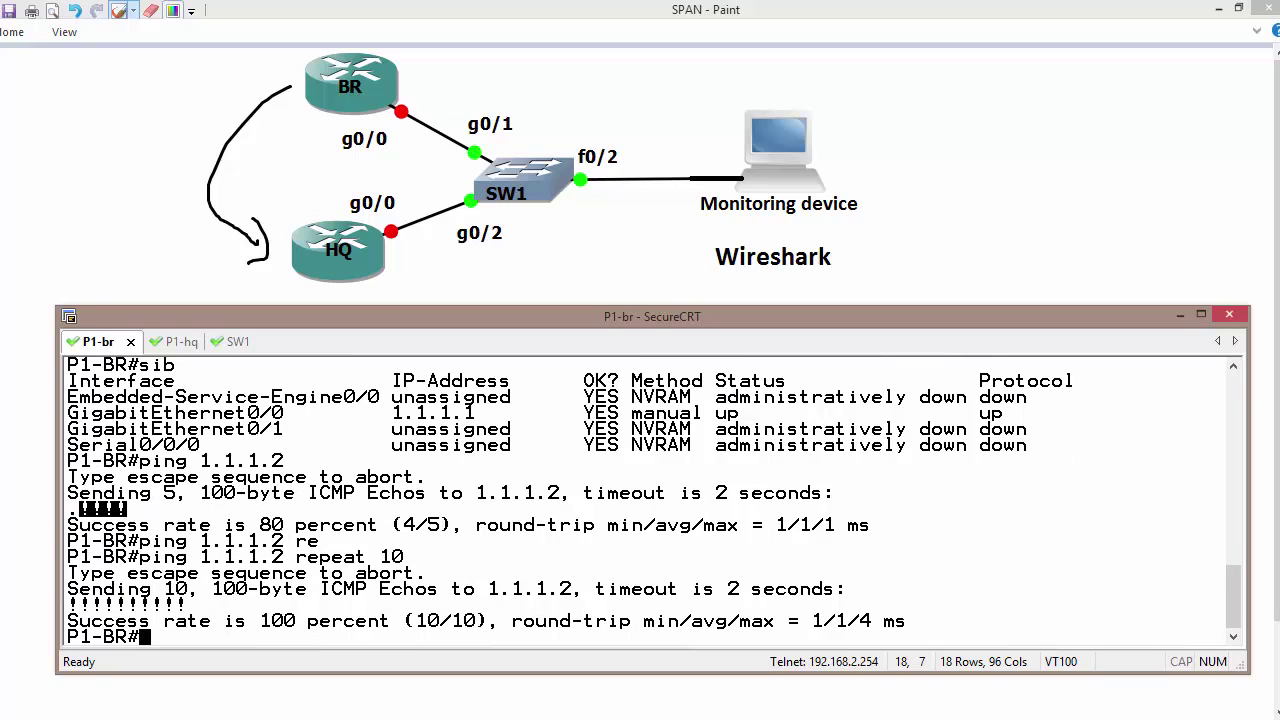
pyautogui.hotkey('alt', 'Tab')
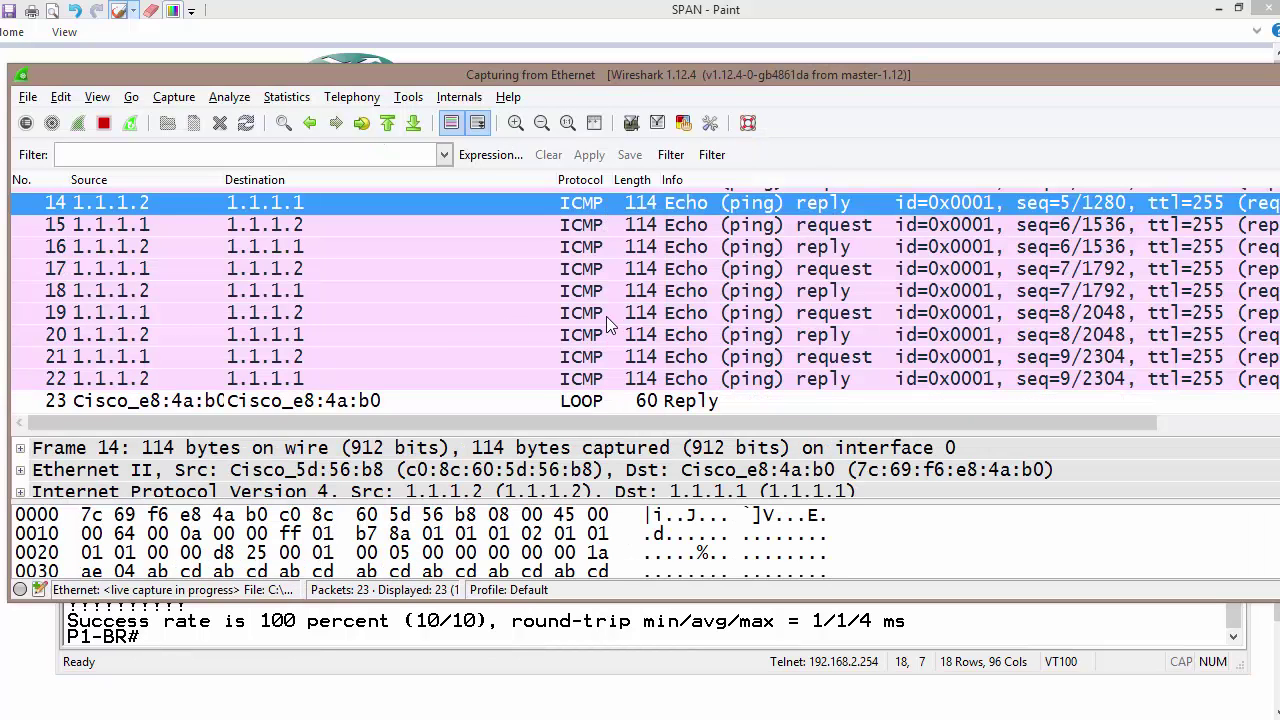
# Step: On P1-hq, configure 'no login' under line vty 0
pyautogui.click(303, 632)
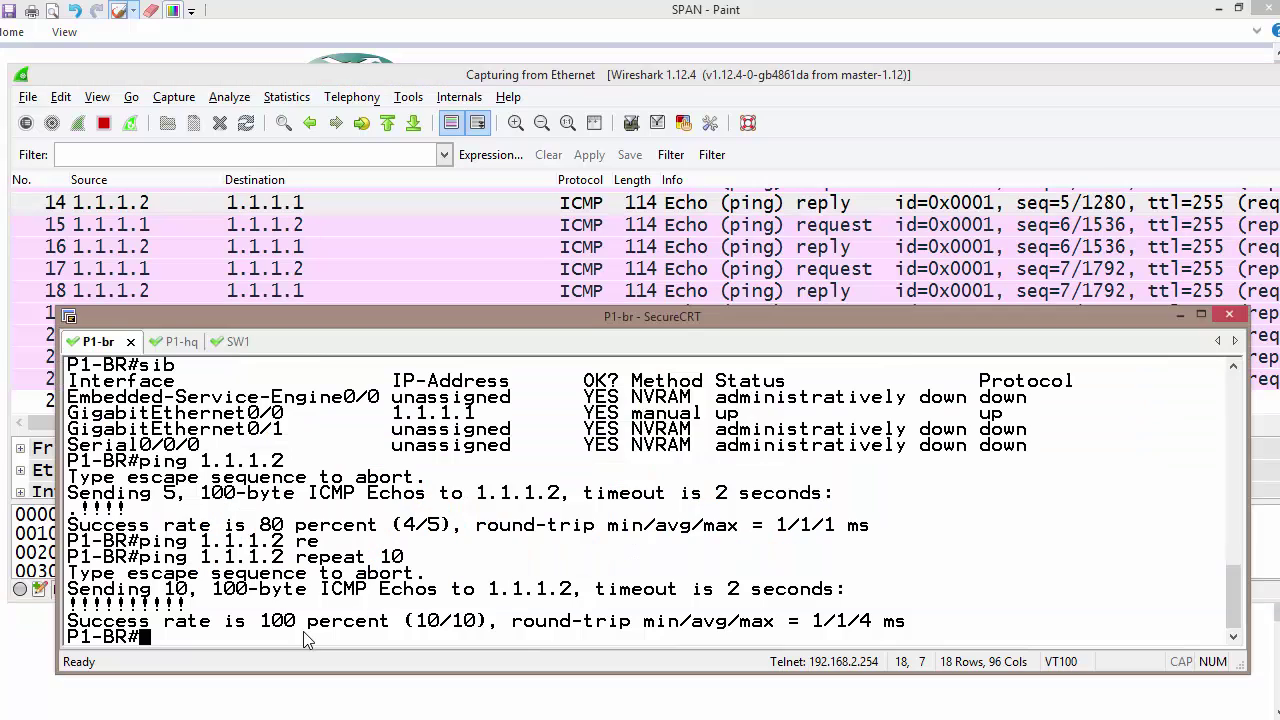
pyautogui.click(176, 343)
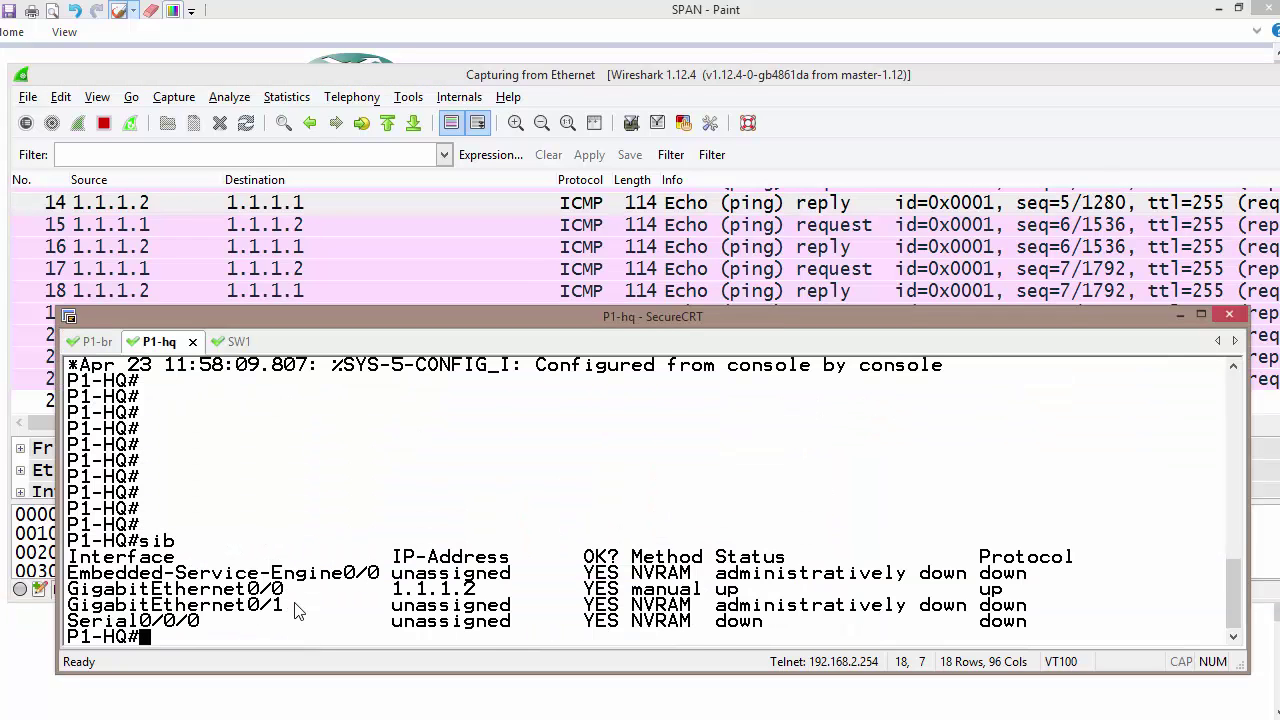
pyautogui.write('c')
pyautogui.press('Return')
pyautogui.write('l')
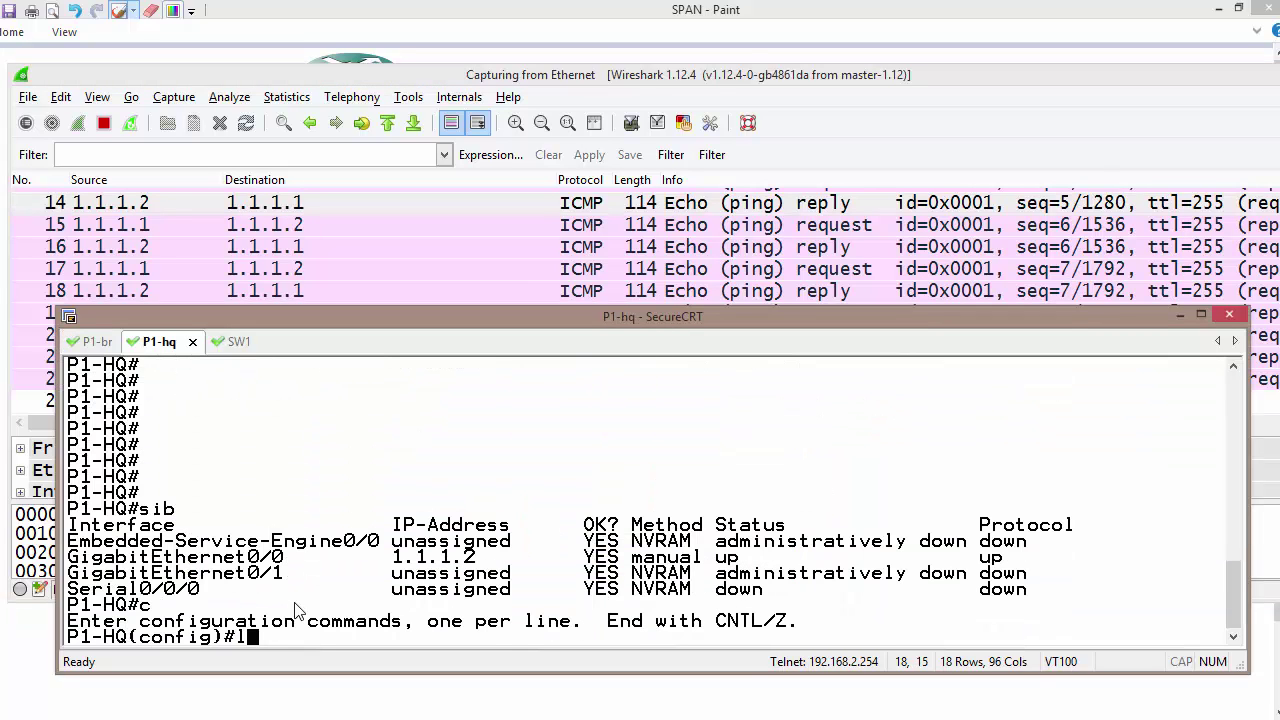
pyautogui.write('ine vty')
pyautogui.press('Tab')
pyautogui.write('0')
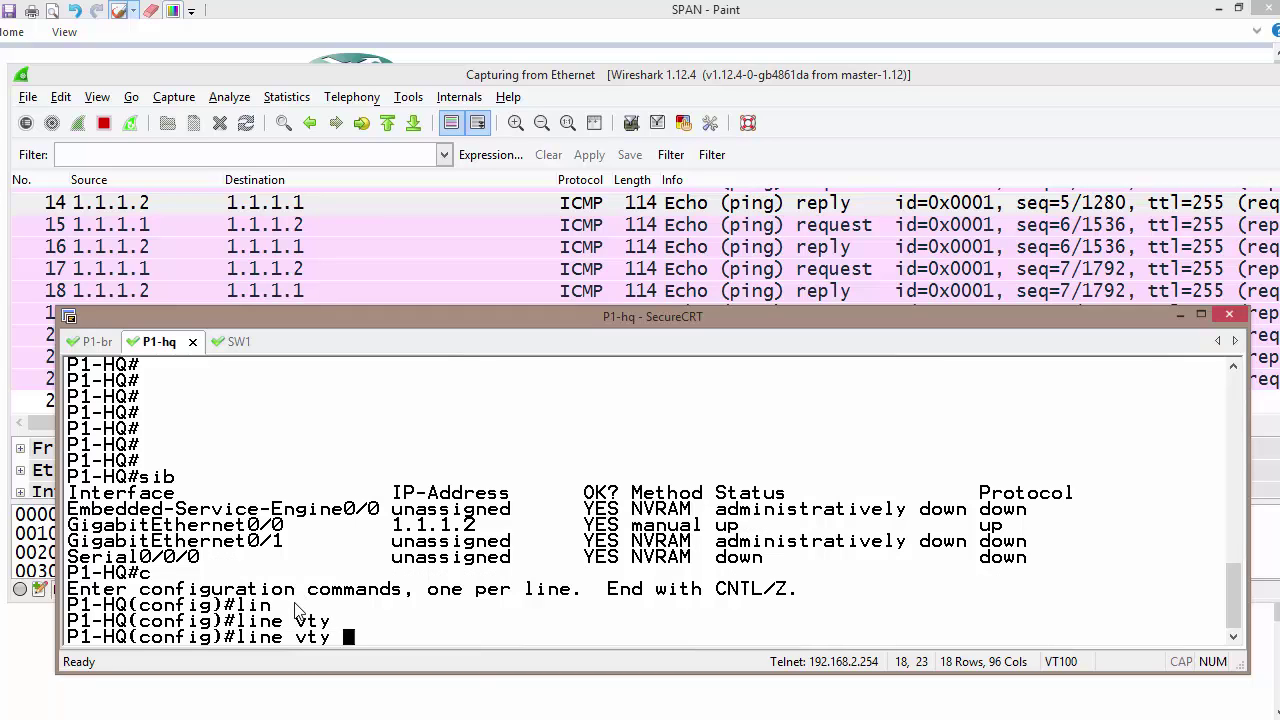
pyautogui.press('Return')
pyautogui.write('no')
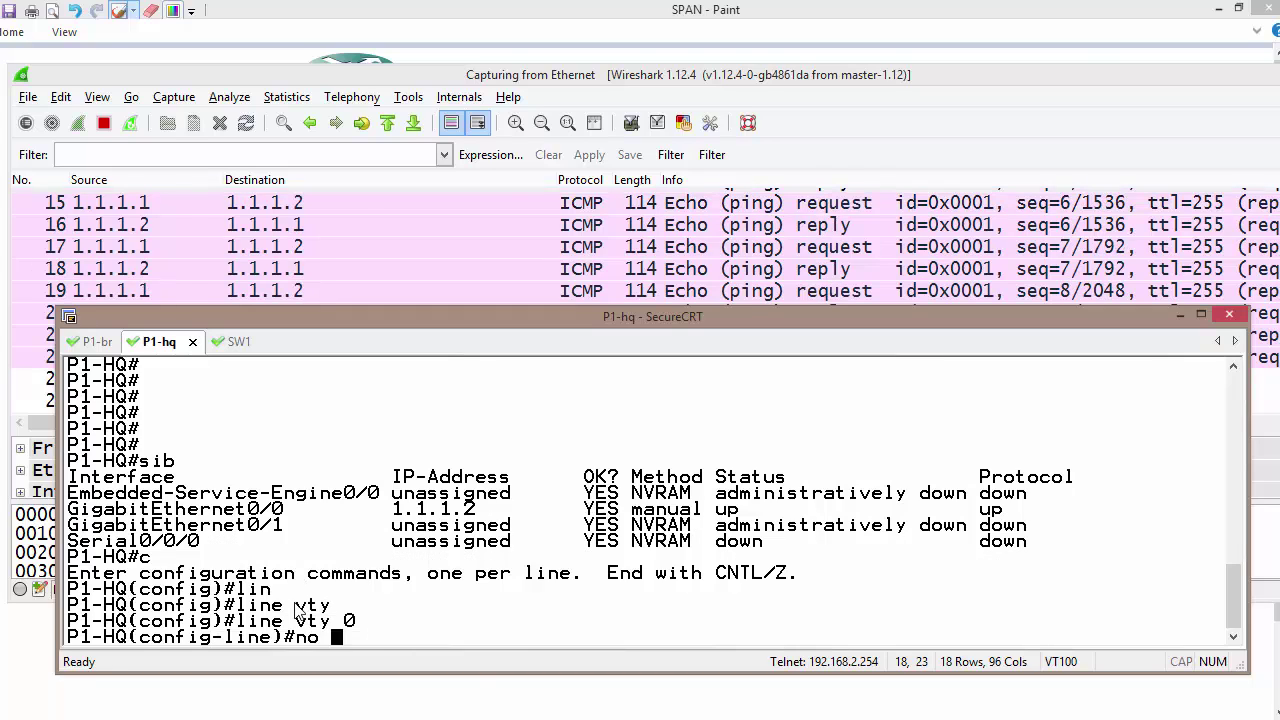
pyautogui.press('Tab')
pyautogui.write('login')
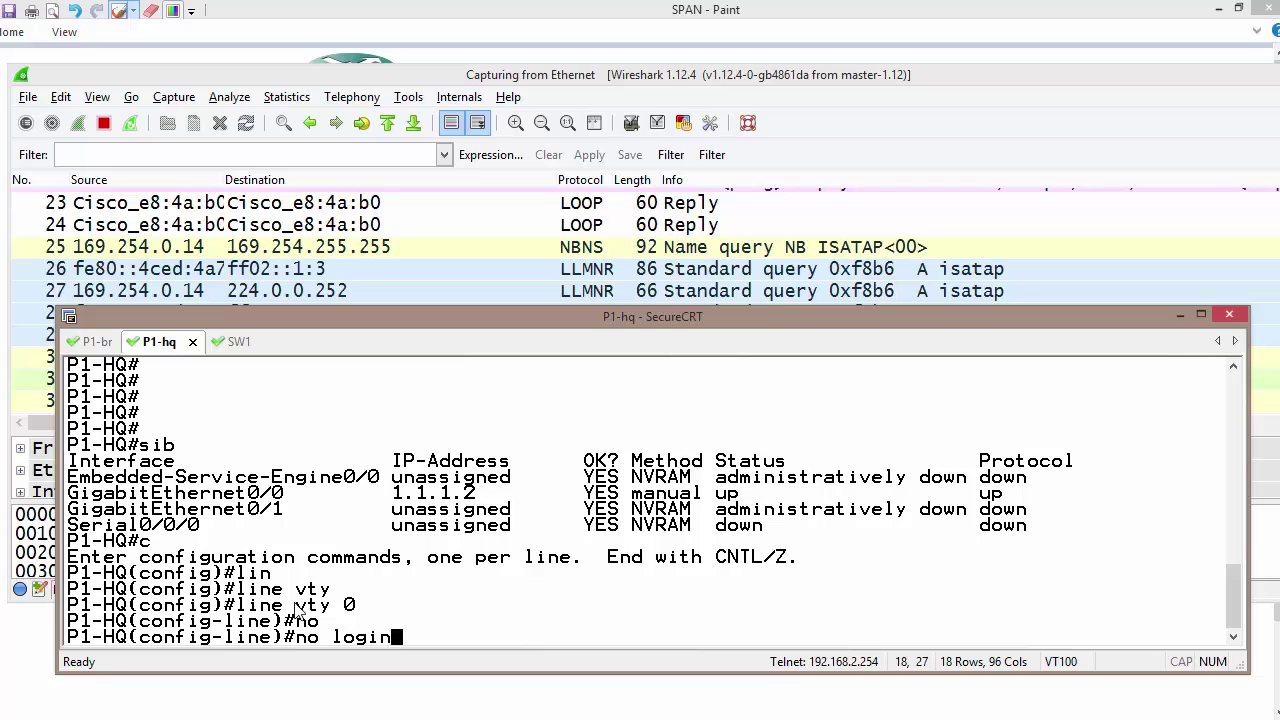
pyautogui.press('Tab')
pyautogui.press('Return')
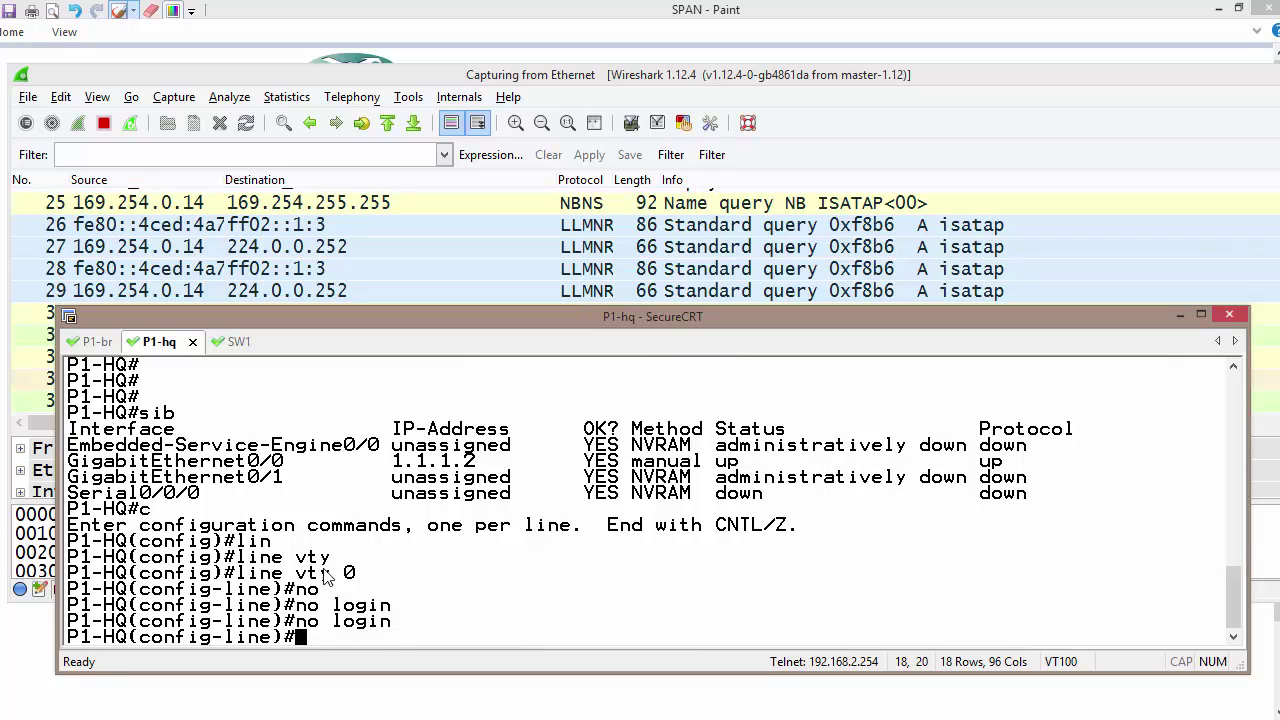
# Step: From P1-br, Telnet to 1.1.1.2 and try 'en' on HQ
pyautogui.click(100, 342)
pyautogui.write('tel')
pyautogui.press('Tab')
pyautogui.write('1.1.1.')
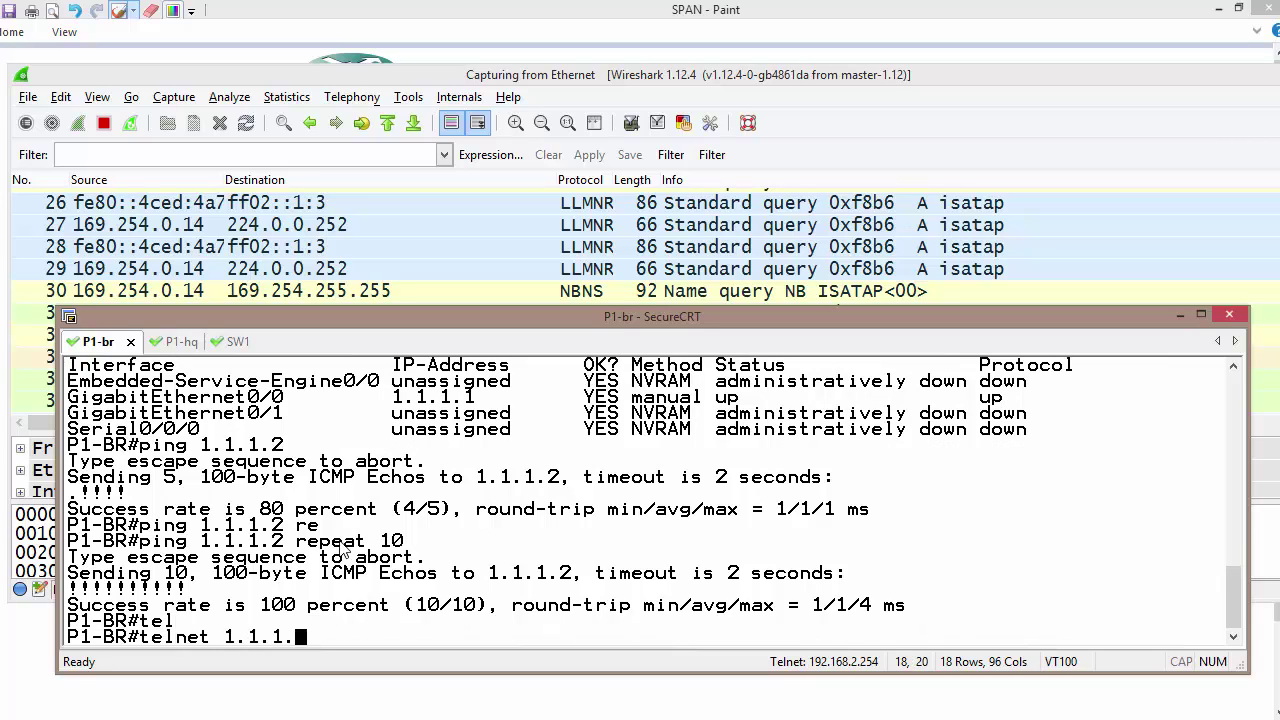
pyautogui.write('2')
pyautogui.press('Return')
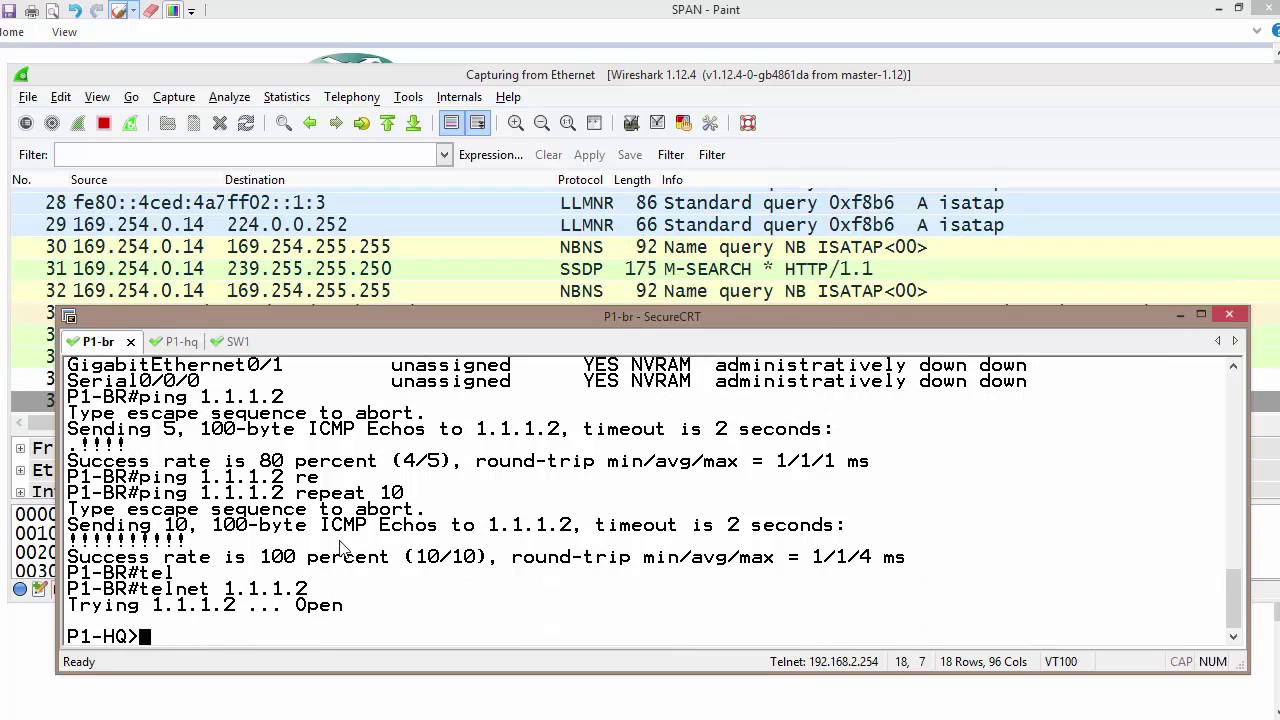
pyautogui.write('e')
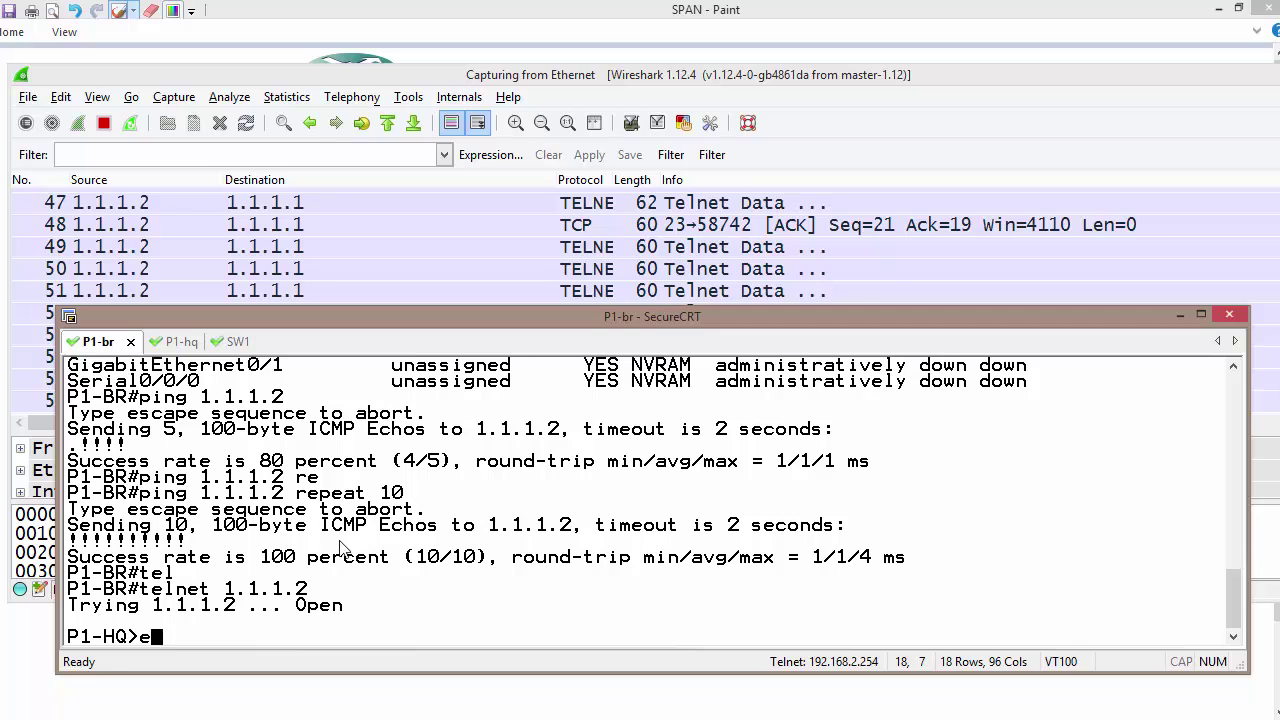
pyautogui.write('n')
pyautogui.press('Return')
pyautogui.write('en')
pyautogui.press('Return')
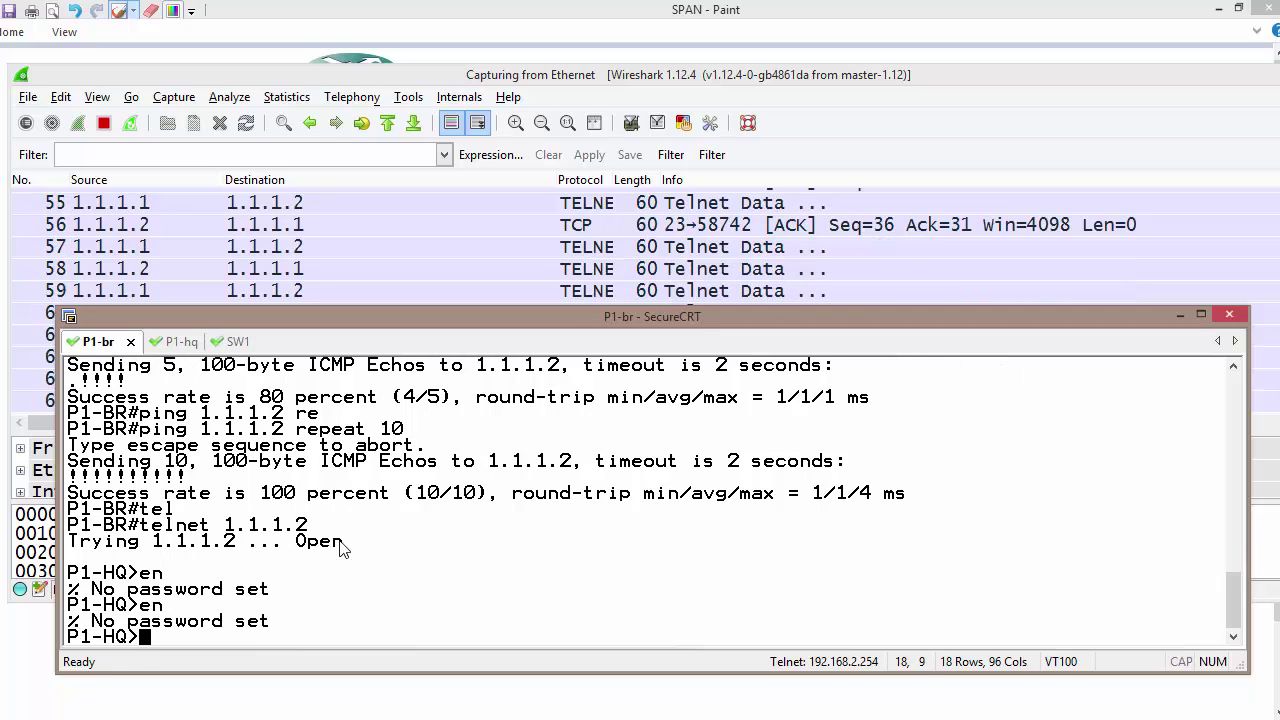
# Step: Inspect captured Telnet packets 65 and 66 in Wireshark, then return to the diagram
pyautogui.click(634, 236)
pyautogui.click(634, 229)
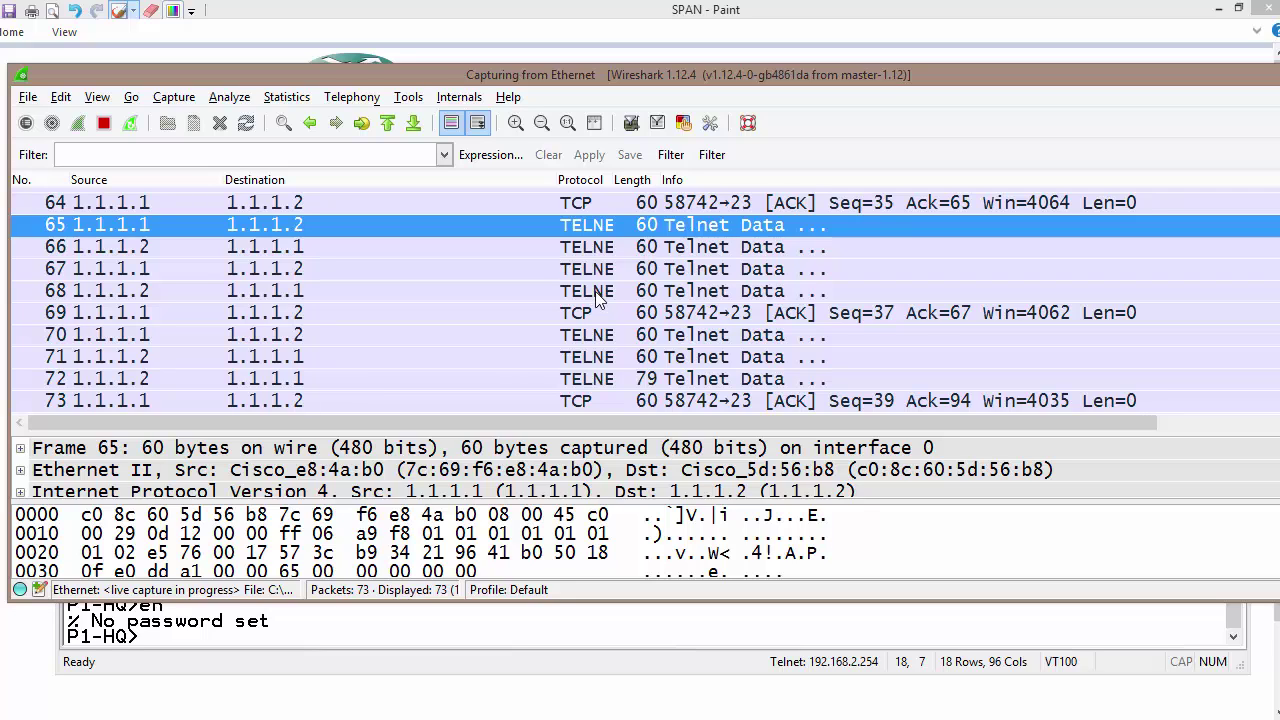
pyautogui.press('Down')
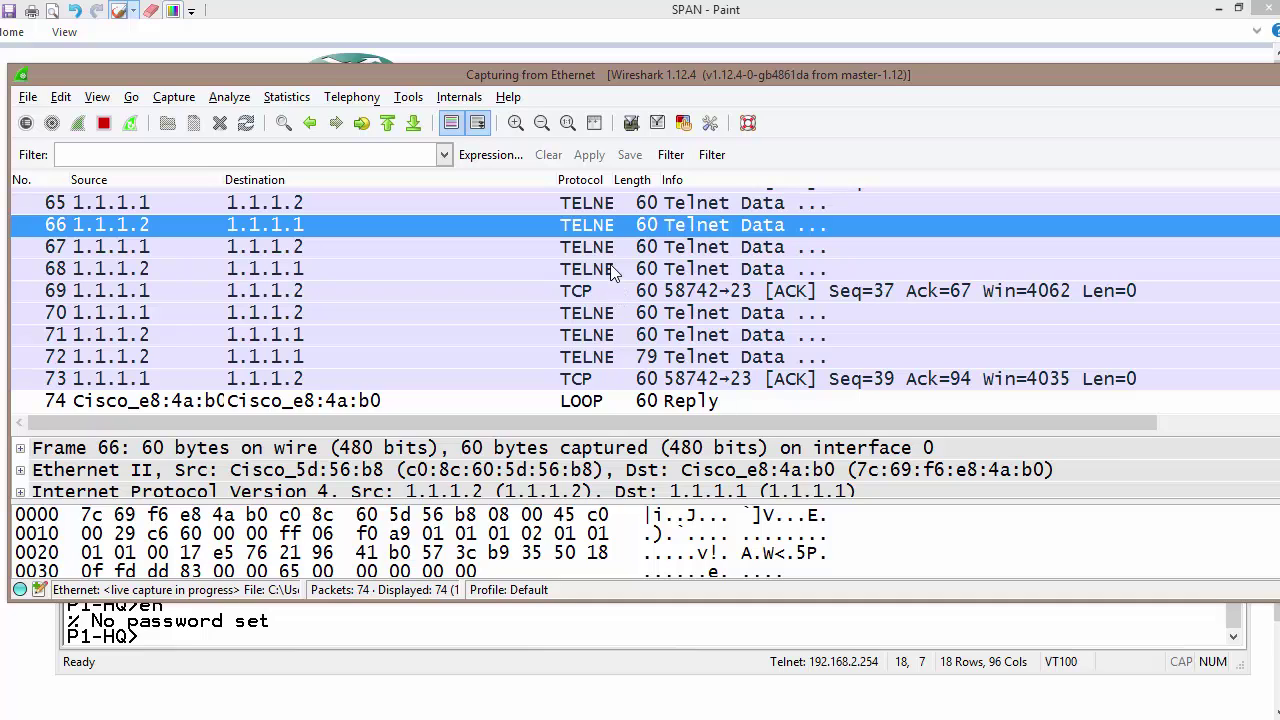
pyautogui.click(400, 20)
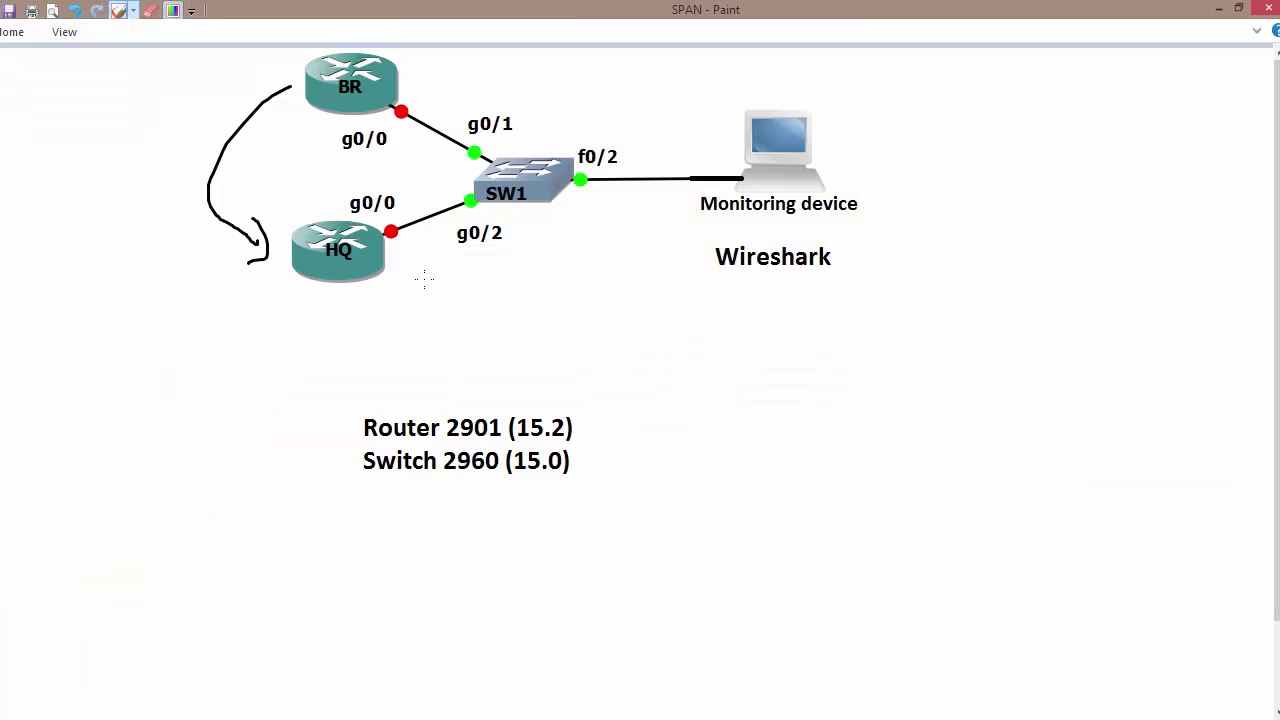
# Step: Replace the BR–HQ arrow with arrows tracing g0/1 traffic to the monitoring PC, labelled IDS
pyautogui.hotkey('ctrl', 'z')
pyautogui.hotkey('ctrl', 'z')
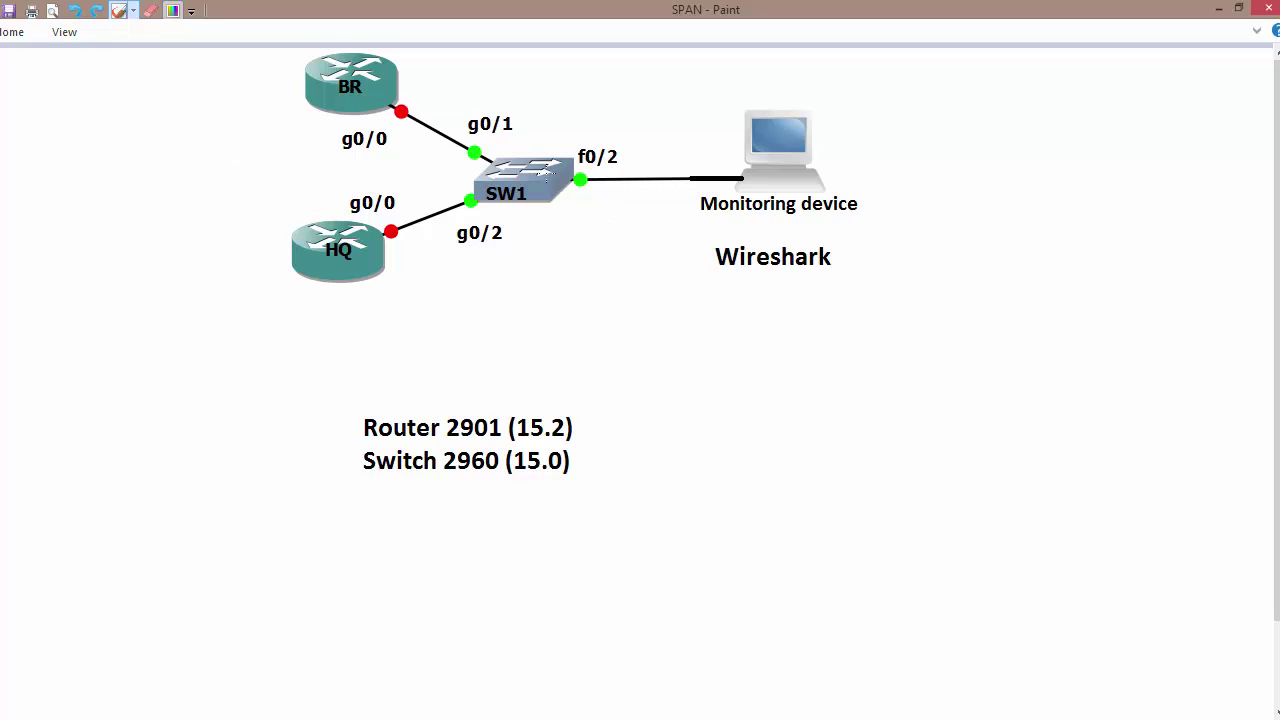
pyautogui.moveTo(556, 78); pyautogui.dragTo(543, 141)
pyautogui.moveTo(410, 128)
pyautogui.mouseDown()
pyautogui.moveTo(404, 100)
pyautogui.moveTo(432, 104)
pyautogui.moveTo(502, 166)
pyautogui.moveTo(478, 167)
pyautogui.mouseUp()
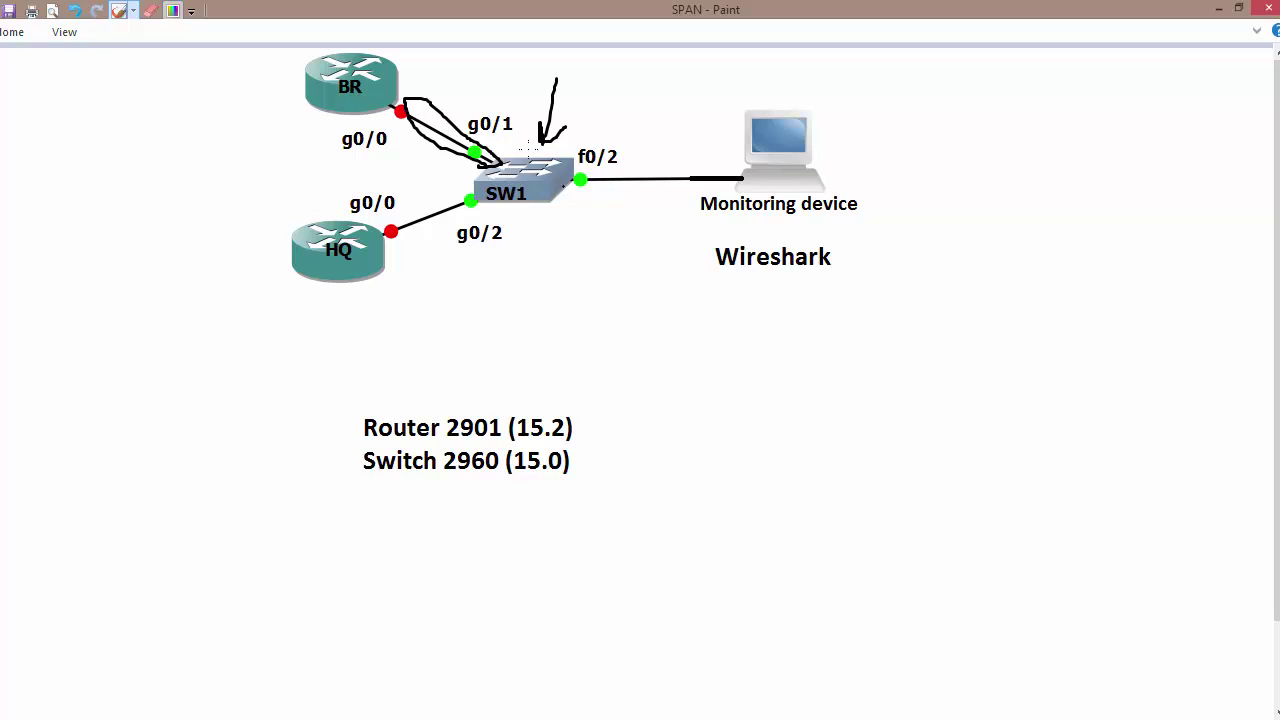
pyautogui.moveTo(490, 148)
pyautogui.mouseDown()
pyautogui.moveTo(750, 166)
pyautogui.moveTo(746, 178)
pyautogui.mouseUp()
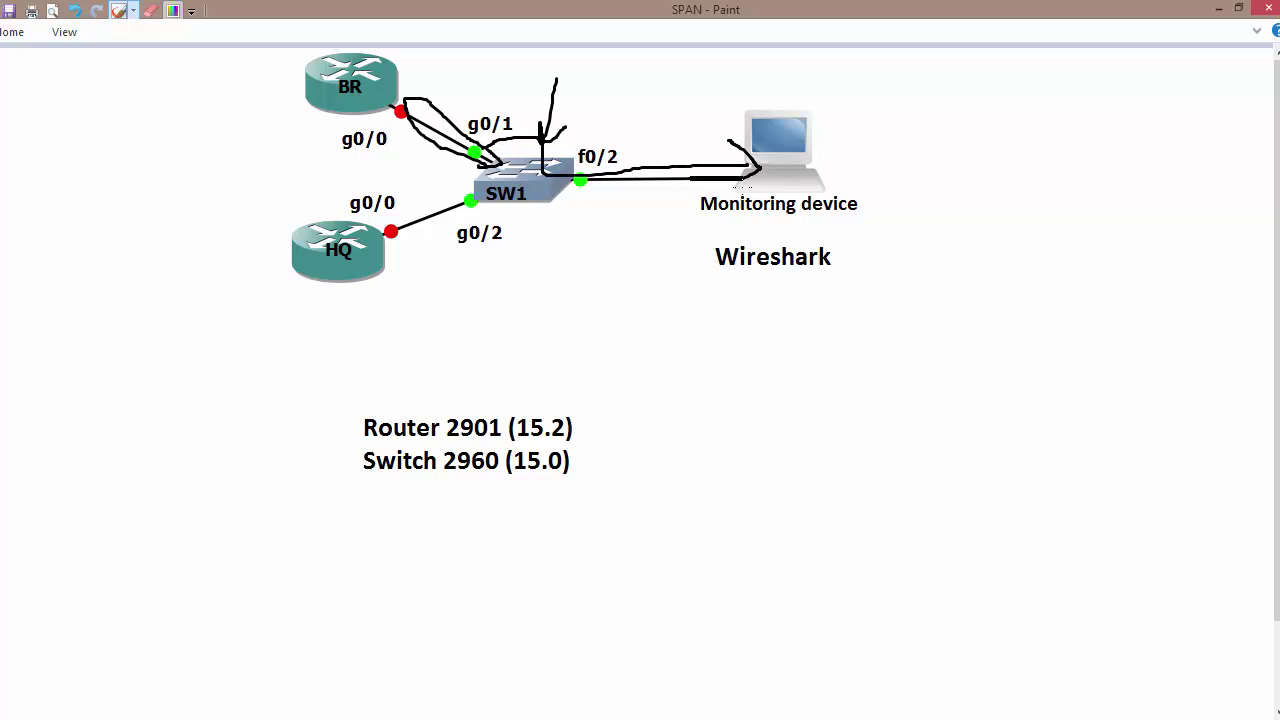
pyautogui.moveTo(894, 140)
pyautogui.mouseDown()
pyautogui.moveTo(897, 182)
pyautogui.moveTo(913, 135)
pyautogui.mouseUp()
pyautogui.moveTo(950, 138); pyautogui.dragTo(953, 185)
pyautogui.moveTo(1005, 138); pyautogui.dragTo(994, 175)
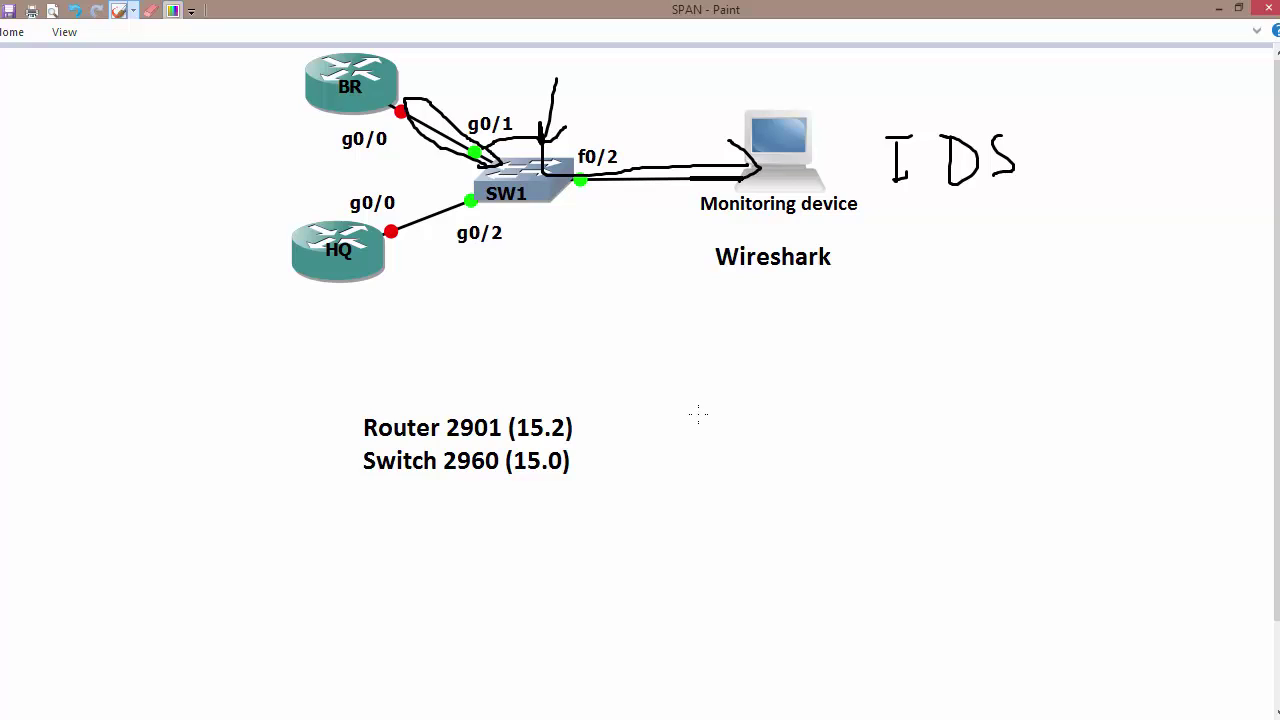
pyautogui.moveTo(771, 370)
pyautogui.mouseDown()
pyautogui.moveTo(773, 292)
pyautogui.moveTo(818, 284)
pyautogui.mouseUp()
# Step: Undo the IDS lettering, traffic path lines and the arrow above SW1
pyautogui.hotkey('ctrl', 'z')
pyautogui.hotkey('ctrl', 'z')
pyautogui.hotkey('ctrl', 'z')
pyautogui.hotkey('ctrl', 'z')
pyautogui.hotkey('ctrl', 'z')
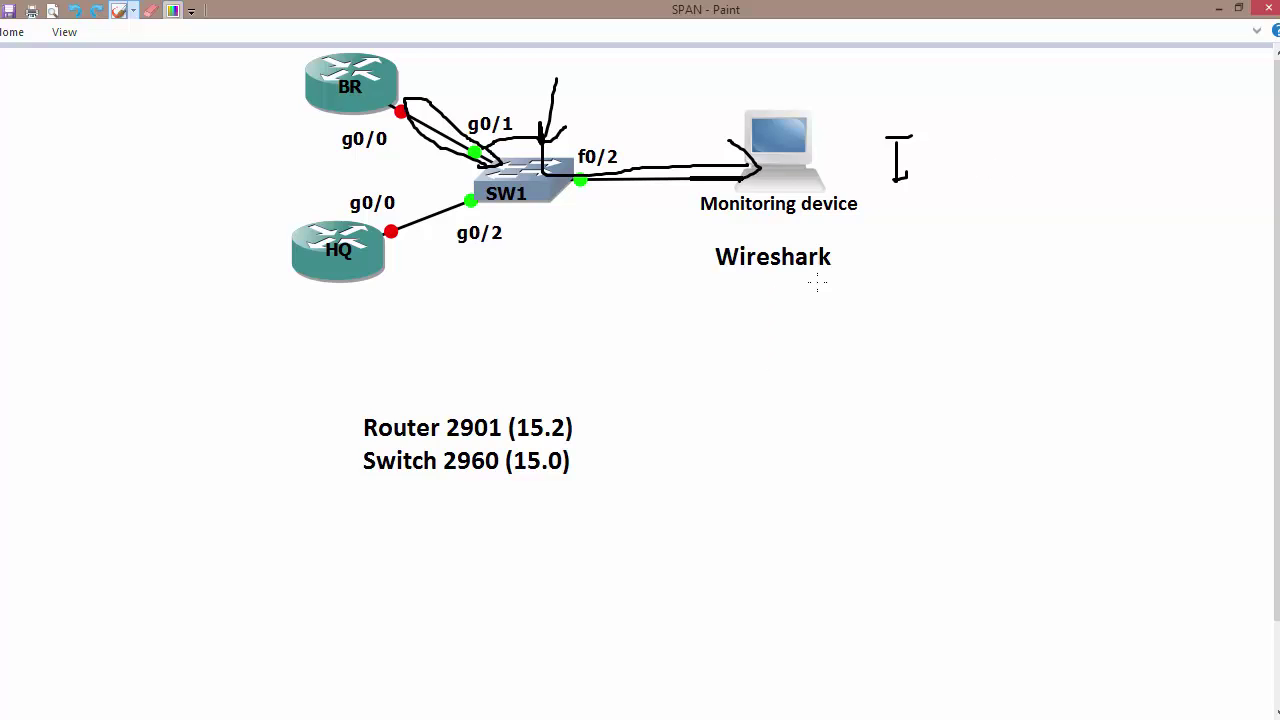
pyautogui.hotkey('ctrl', 'z')
pyautogui.hotkey('ctrl', 'z')
pyautogui.hotkey('ctrl', 'z')
pyautogui.hotkey('ctrl', 'z')
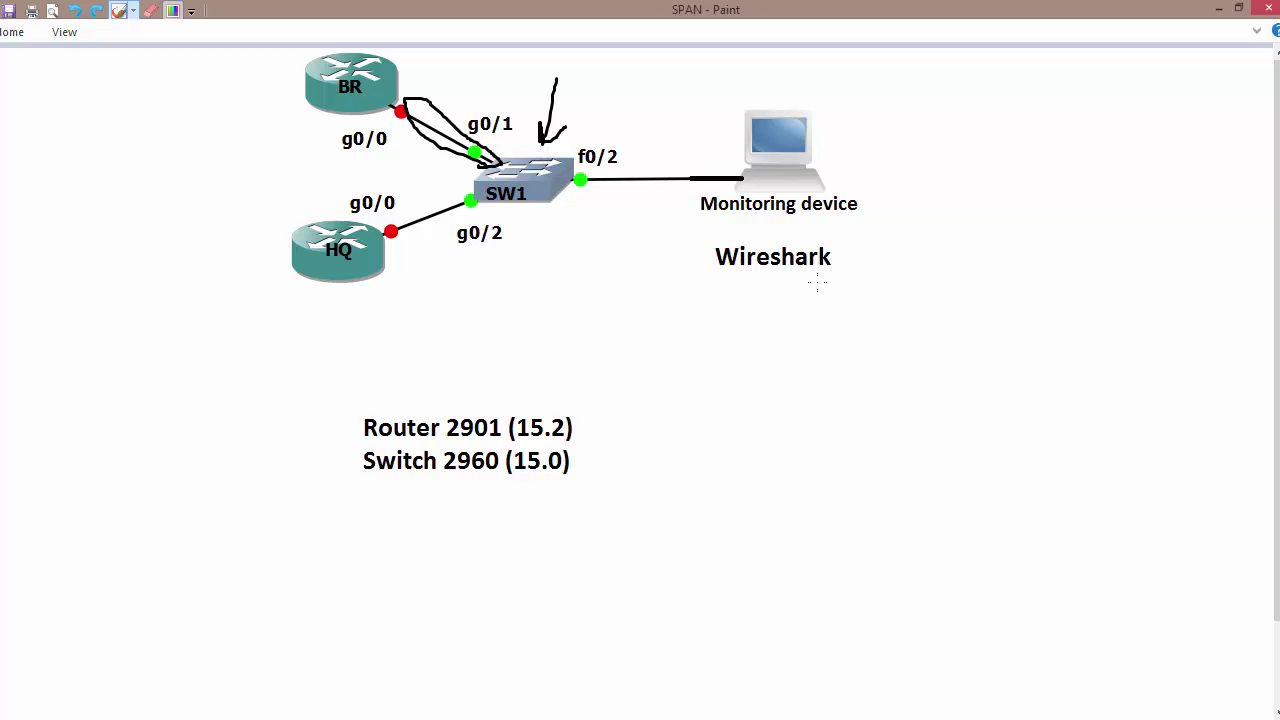
pyautogui.hotkey('ctrl', 'z')
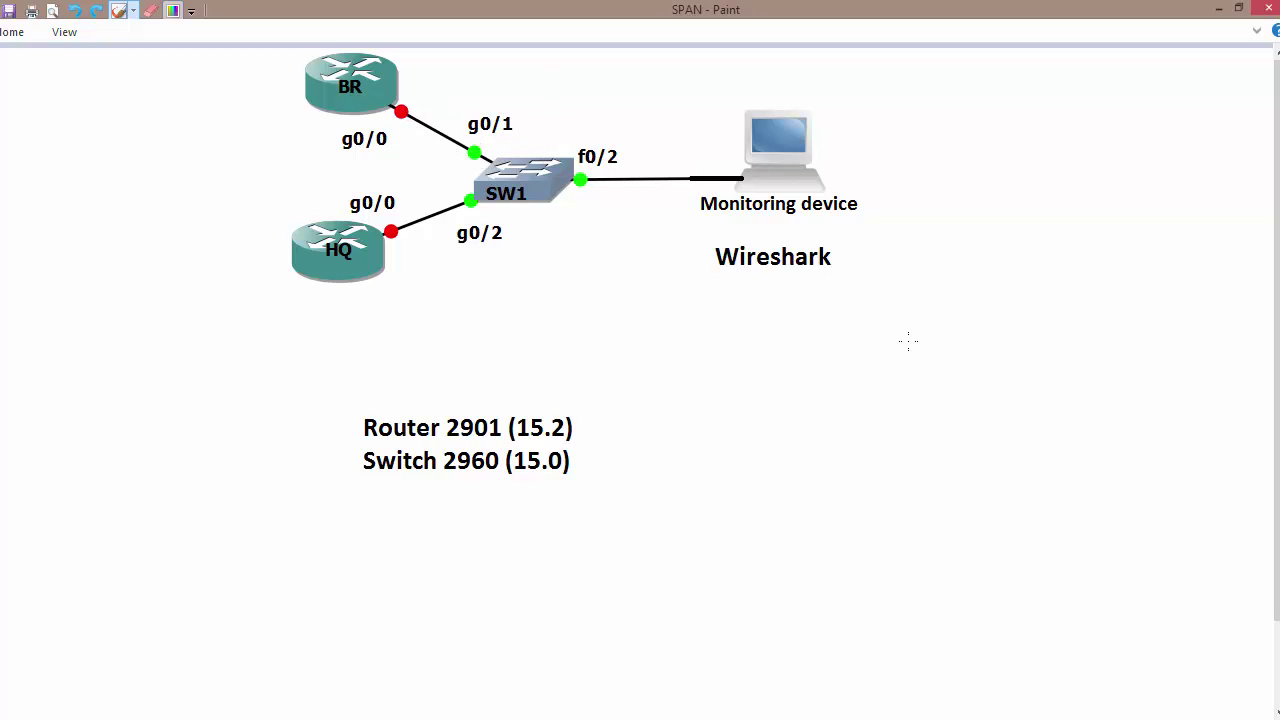